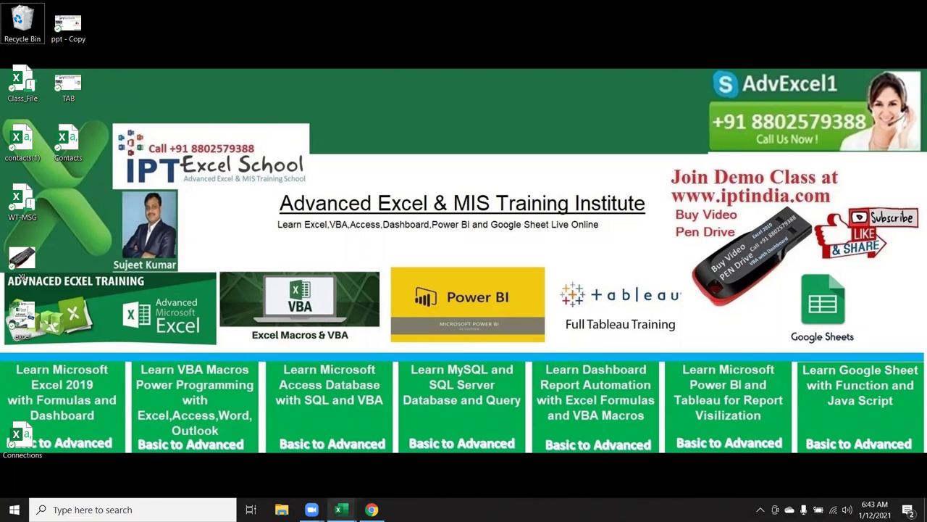
Bring the Book19 workbook forward and go back from Backstage to its empty Sheet1
mouse_move(341, 510)
left_click(575, 493)
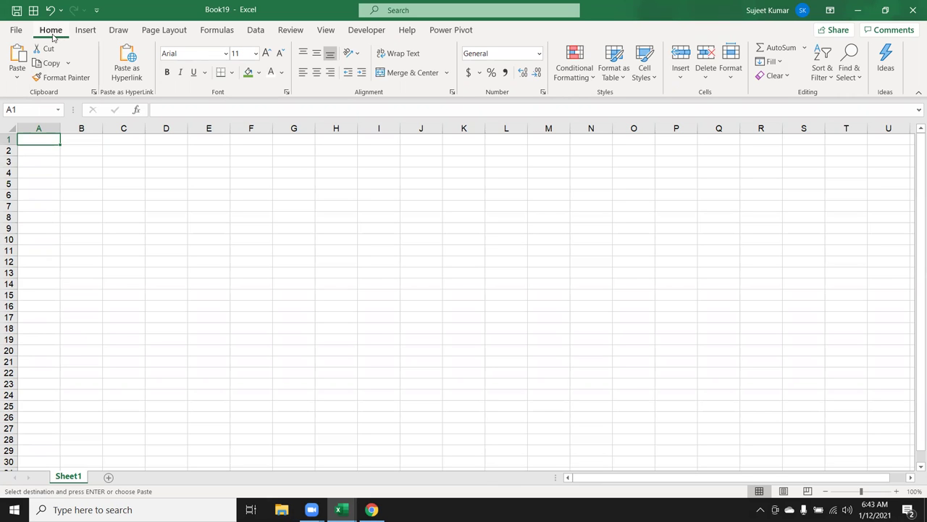
left_click(17, 32)
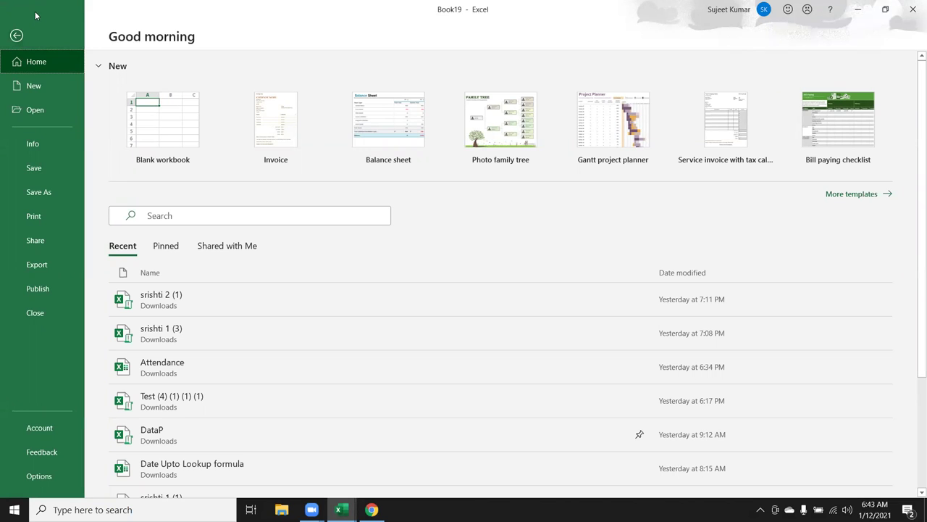
left_click(18, 36)
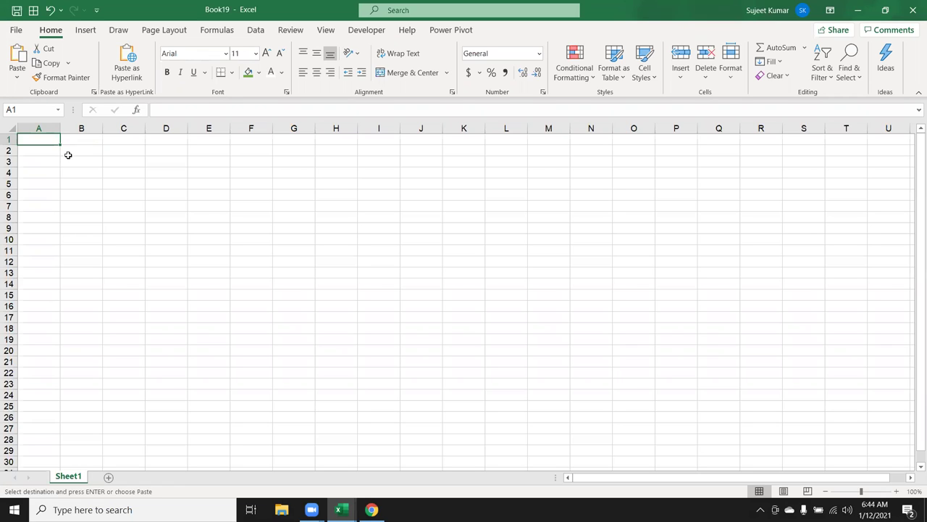
Enter 254 in cell E4 and copy that cell
left_click(206, 175)
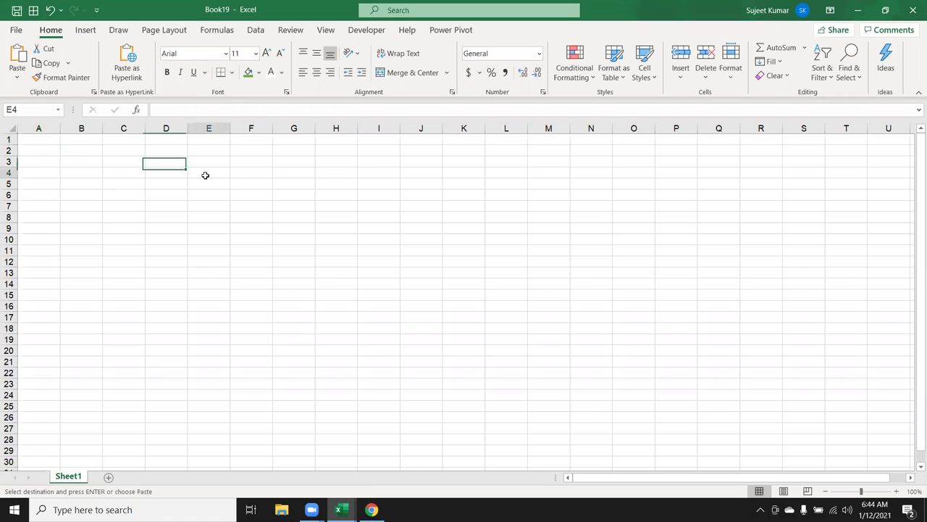
type("254")
key("Return")
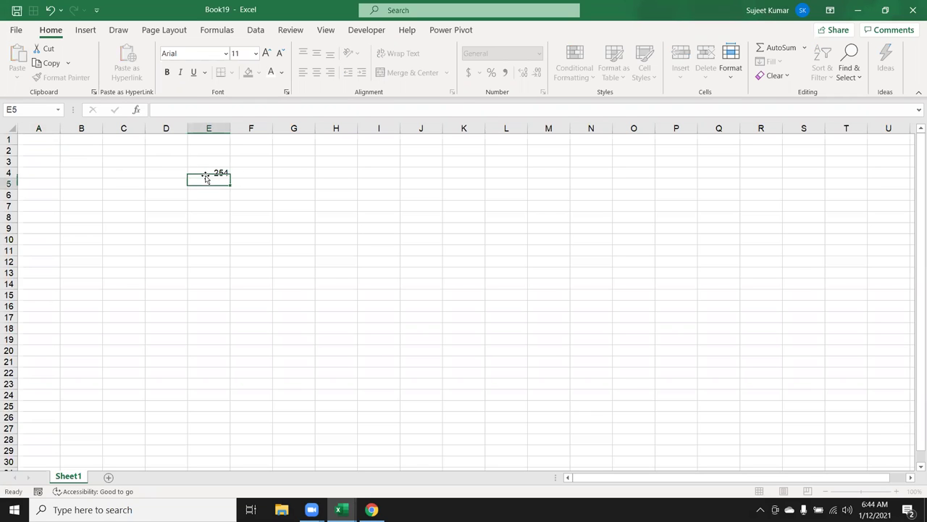
left_click(206, 175)
key("ctrl+c")
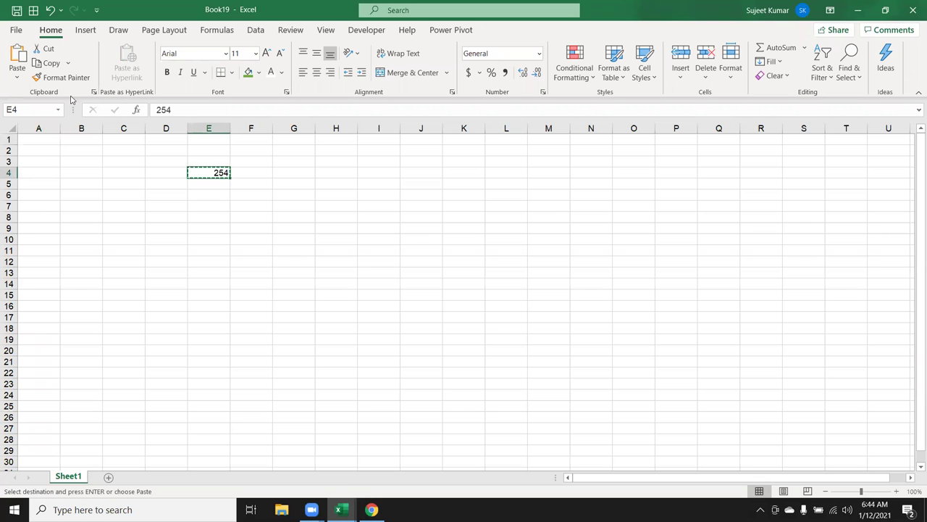
Show the Clipboard pane, then enter 65 in E7 and copy it
left_click(93, 92)
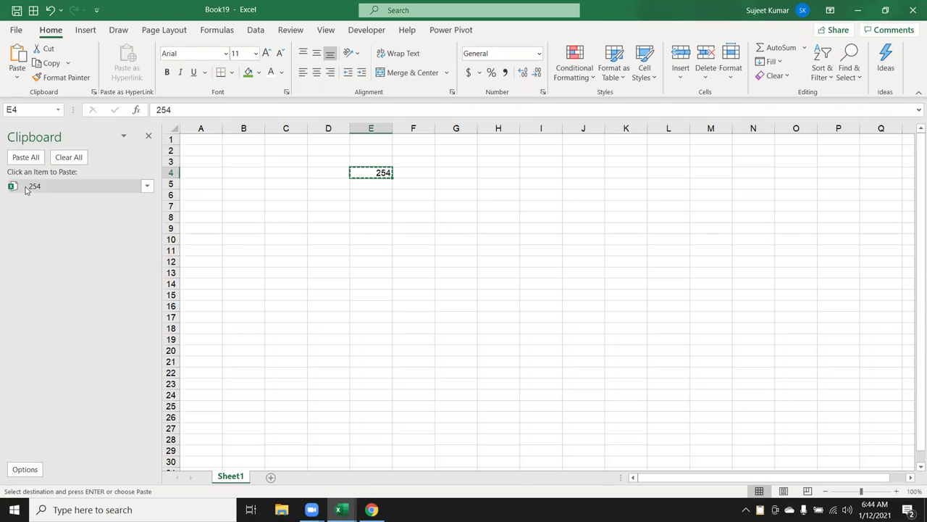
left_click(388, 206)
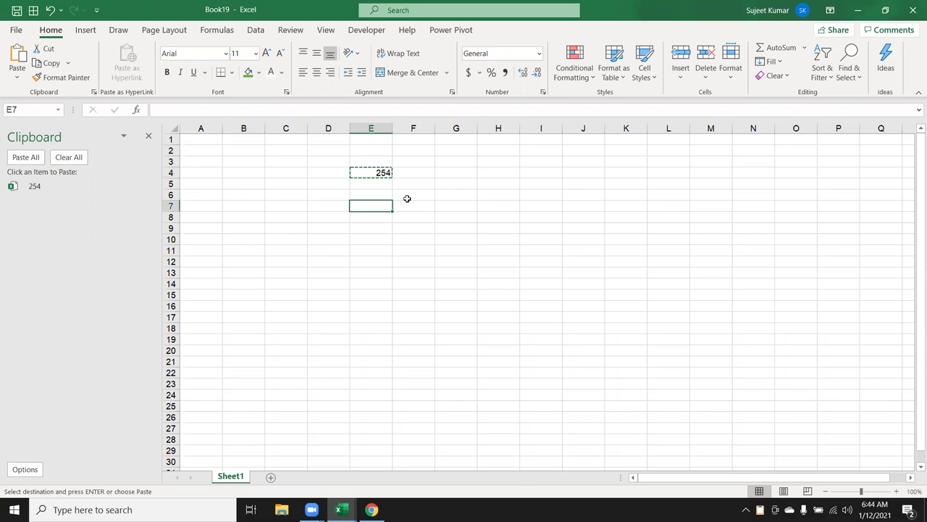
type("65")
key("Return")
key("ctrl+c")
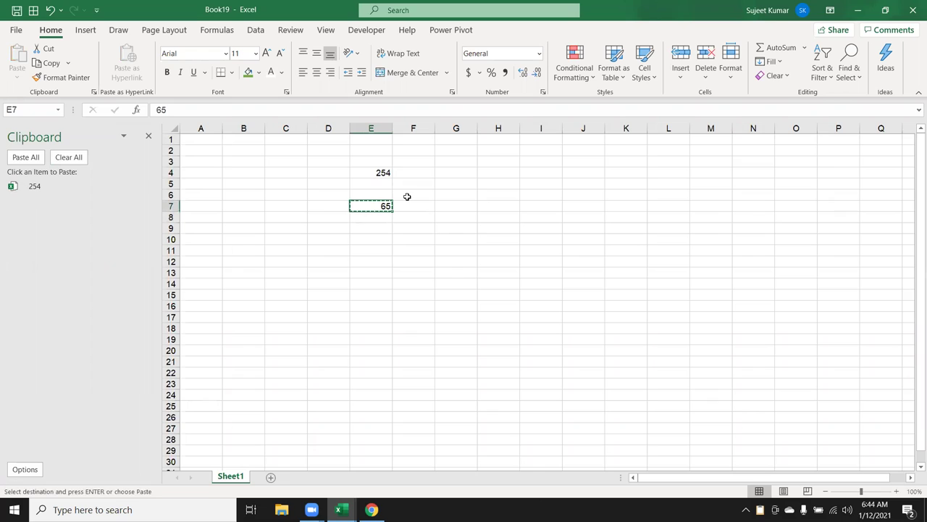
Enter and copy 635 in H10, then paste 65 from the clipboard history into F10
left_click(516, 236)
type("635")
key("Return")
left_click(493, 236)
key("ctrl+c")
key("ctrl+v")
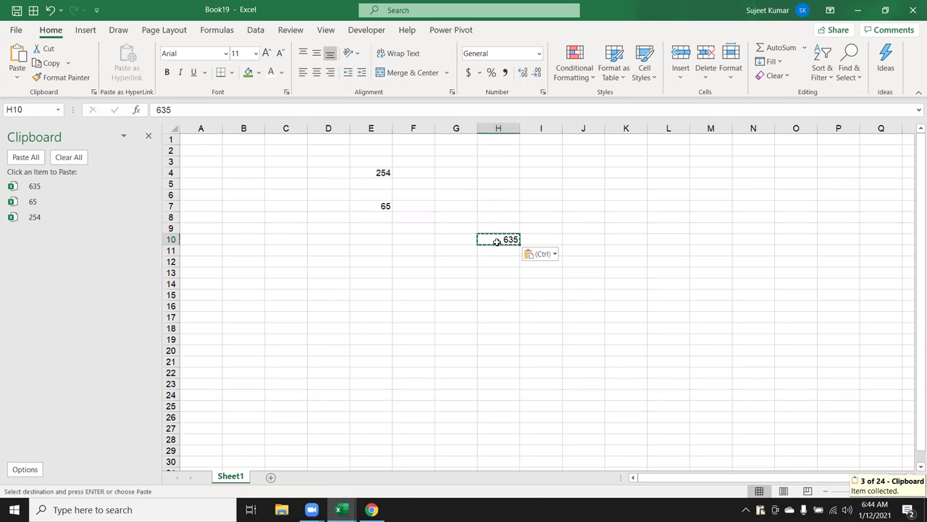
key("Escape")
left_click(398, 234)
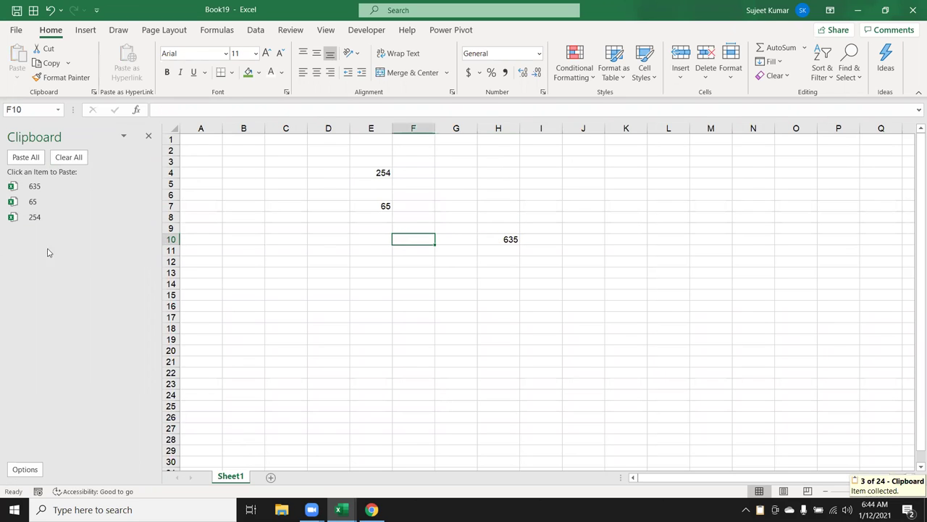
left_click(82, 210)
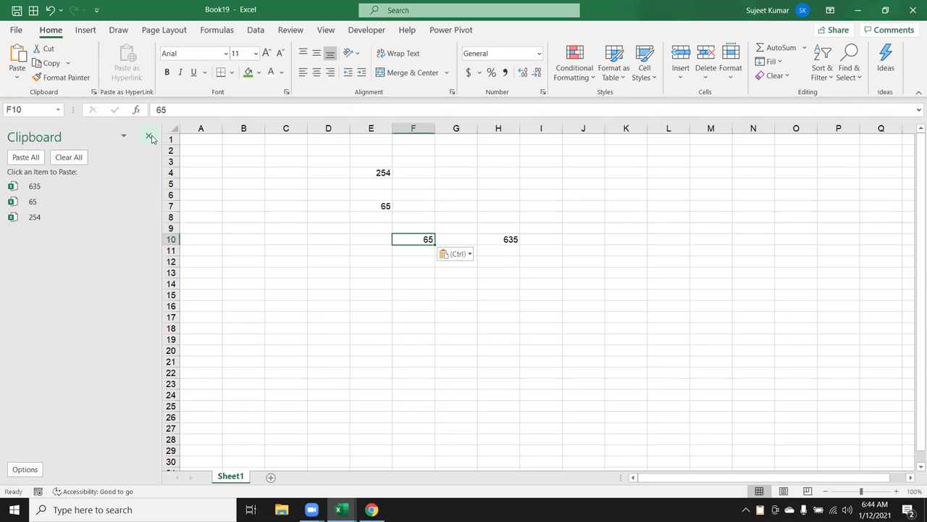
Clear the practice numbers from the range E3:I12
left_click_drag(207, 161, 379, 256)
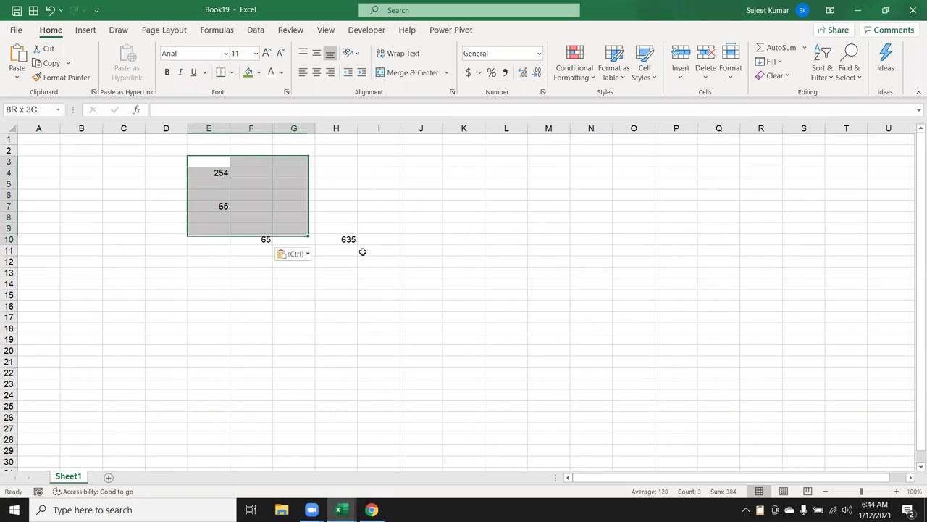
key("Delete")
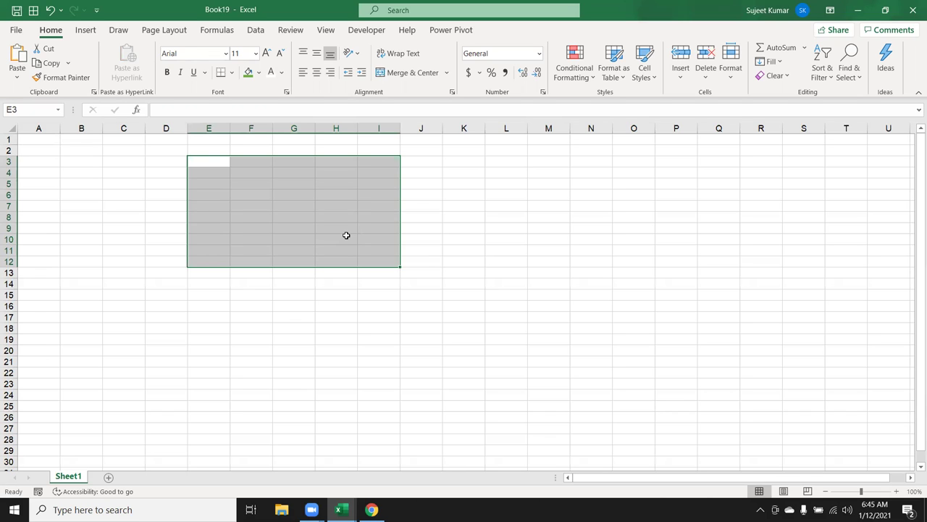
Add the Name header in A1 and auto-fill names from Puja down to row 11
left_click(36, 135)
type("Name")
key("Return")
type("Puj")
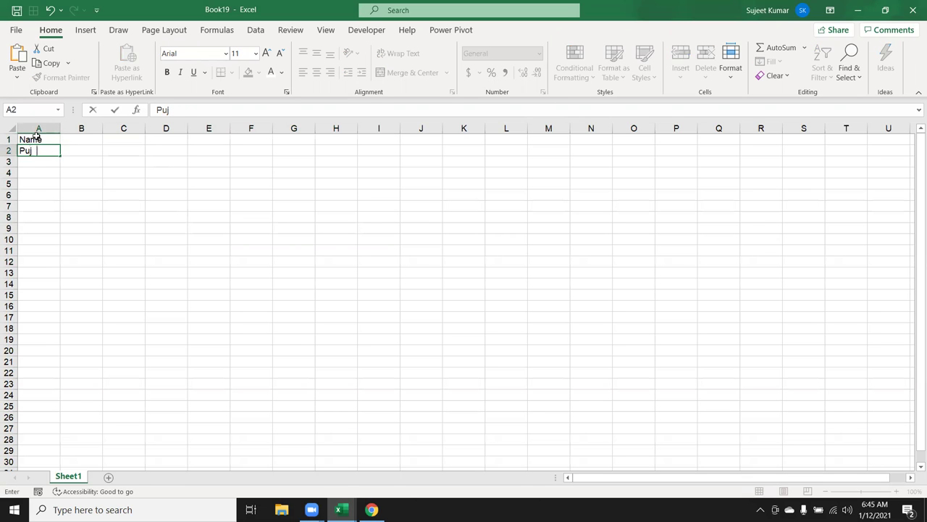
type("a")
key("Return")
left_click(37, 151)
left_click_drag(61, 156, 60, 255)
Add the Roll and Marks headers in B1 and C1
left_click(91, 139)
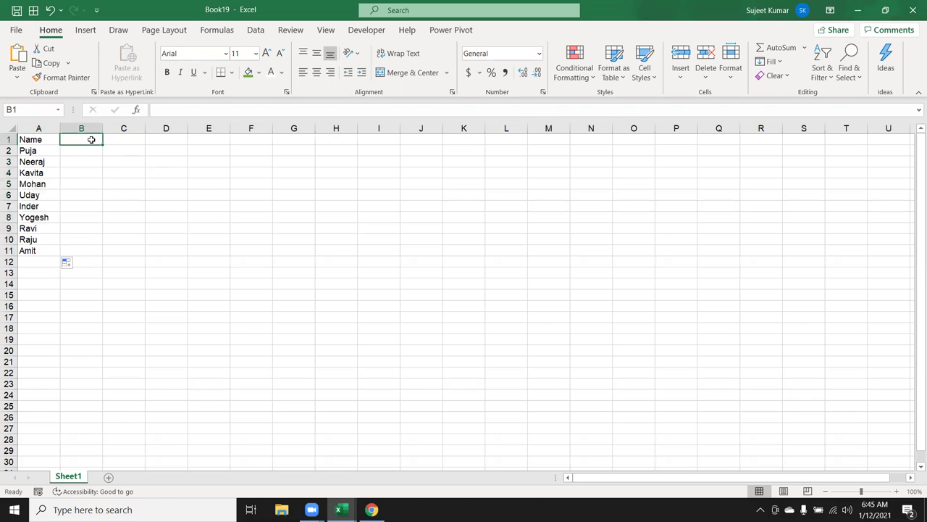
type("Roll")
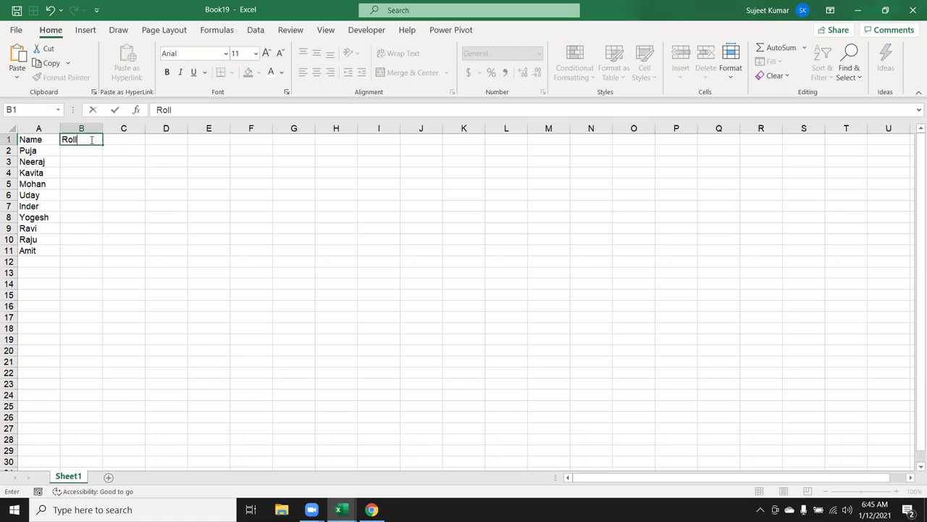
key("Return")
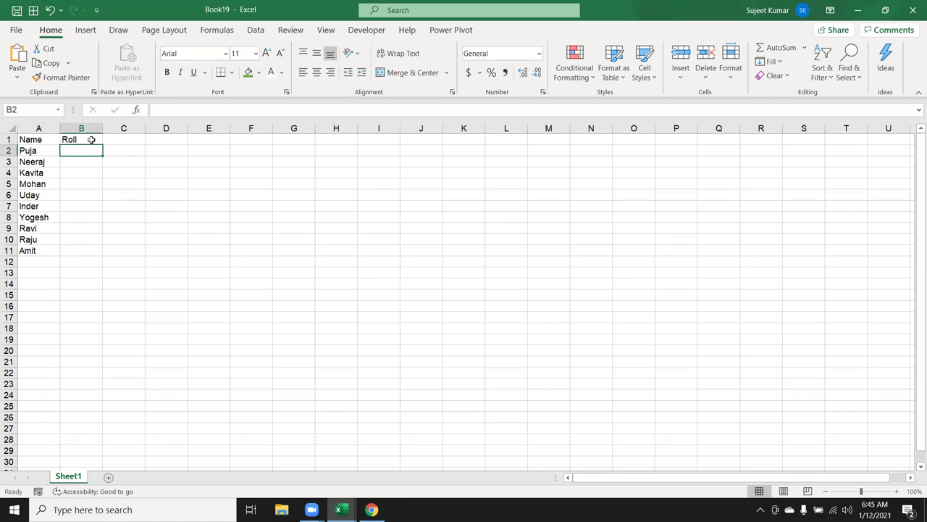
double_click(137, 140)
key("Escape")
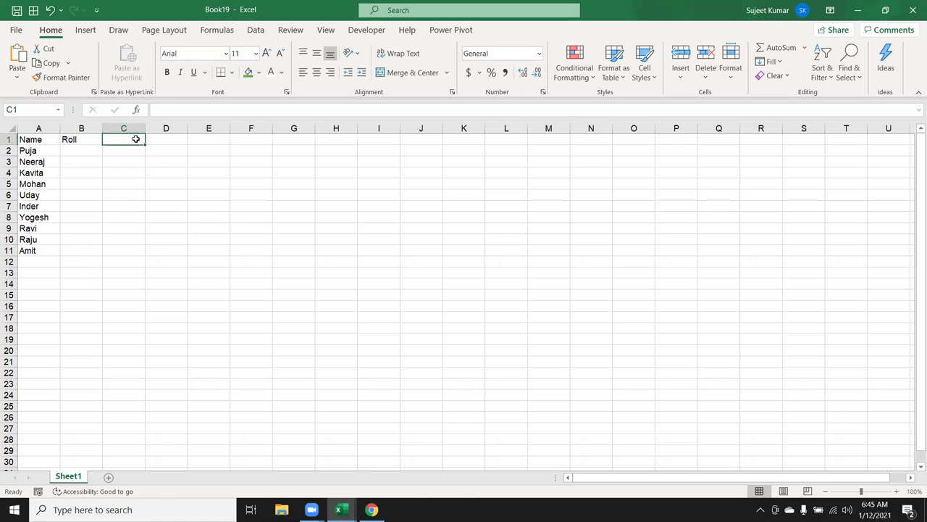
double_click(135, 139)
type("sdfds")
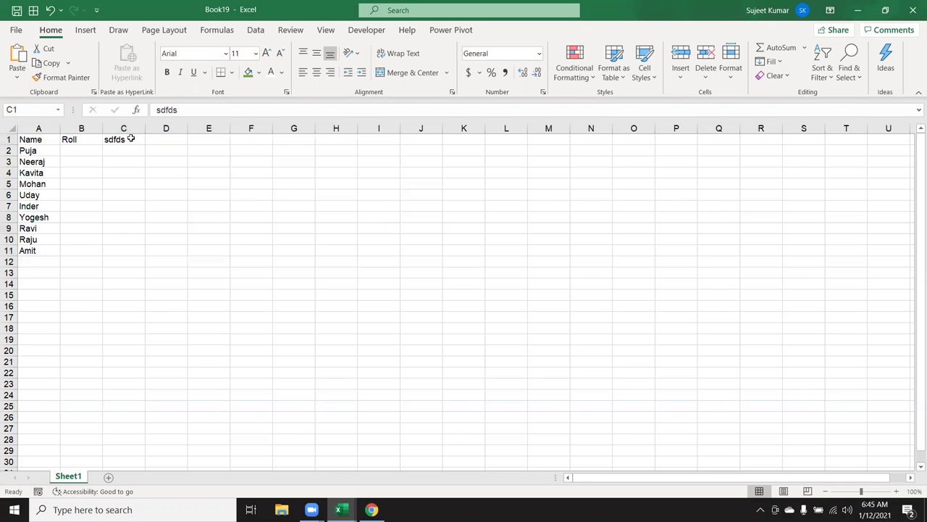
type("Marks")
key("Return")
Enter 52 in B2, with trial numbers 63, 32 and 36 below it
key("Left")
key("Left")
key("Right")
type("52")
key("Return")
type("63")
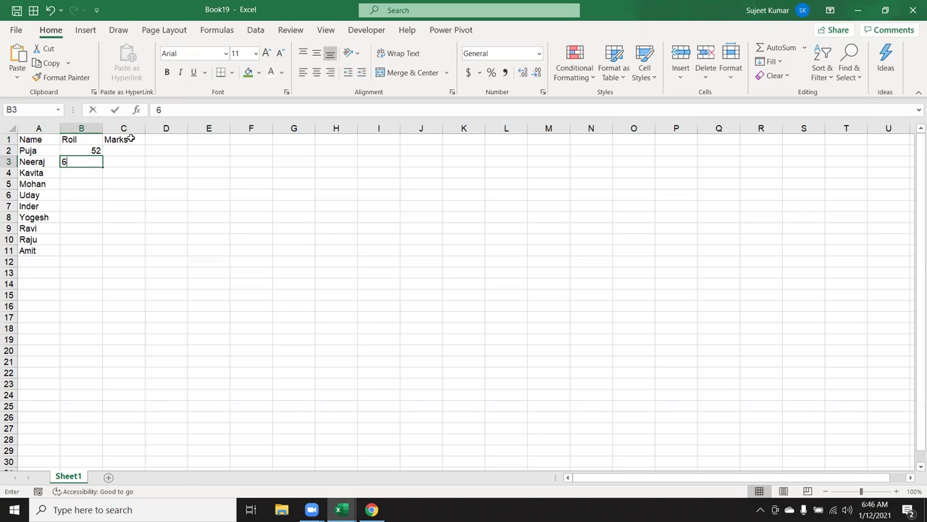
key("Return")
type("32")
key("Return")
type("36")
key("Return")
Put =B2+1 in B3 and fill it down to row 11 so Roll runs 52 to 61
key("Up")
key("Up")
key("Up")
key("Up")
key("Down")
key("shift+Down")
key("shift+Down")
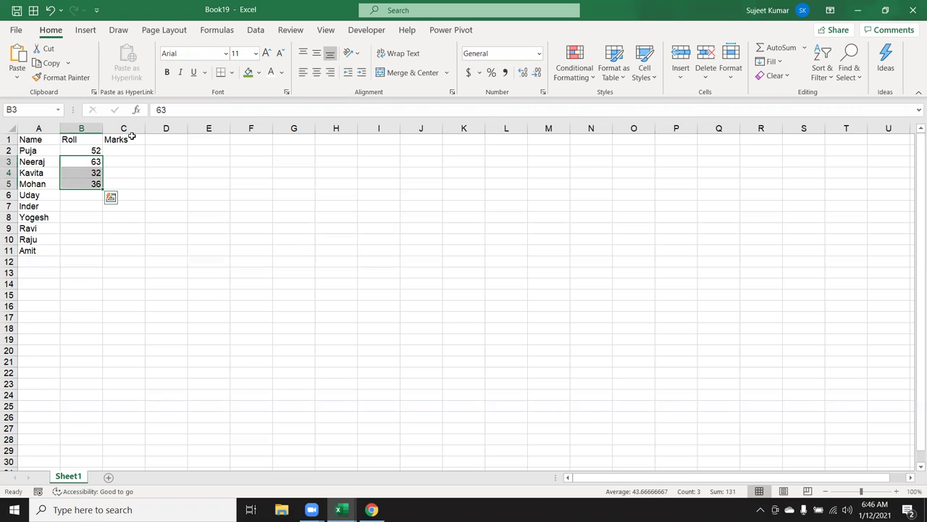
type("=B2+1")
key("Return")
key("Up")
key("shift+Down")
key("shift+Down")
key("shift+Down")
key("shift+Down")
key("shift+Down")
key("shift+Down")
key("shift+Down")
key("shift+Down")
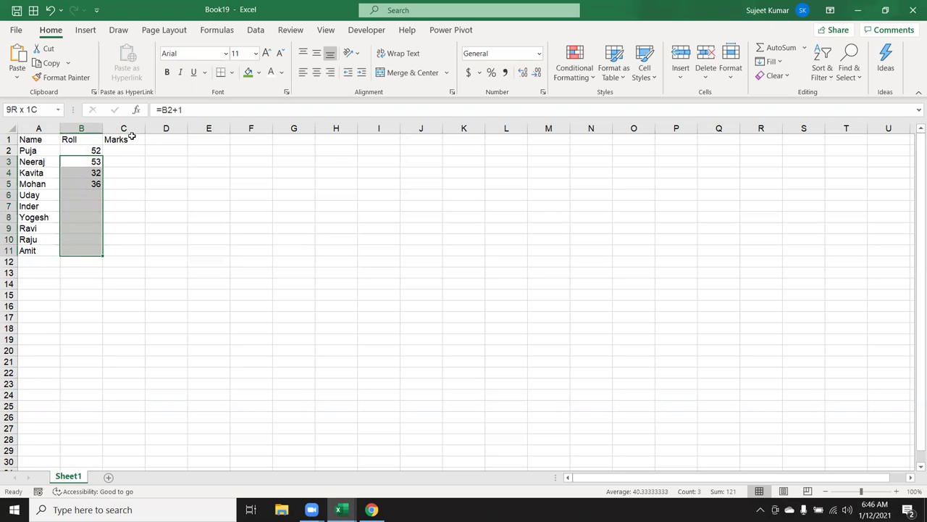
key("ctrl+d")
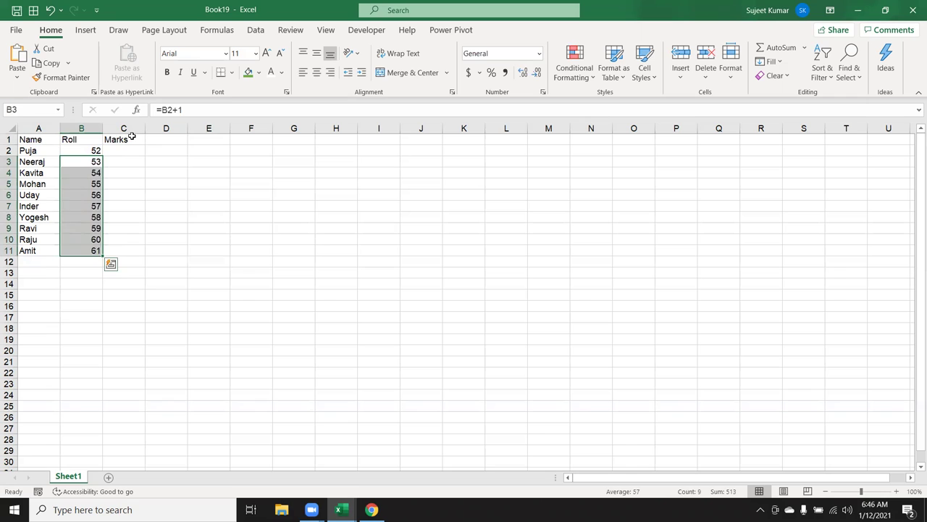
Fill C2:C11 with =RANDBETWEEN(10,90) random marks
left_click(132, 136)
key("Return")
type("=ra")
key("Down")
key("Down")
key("Down")
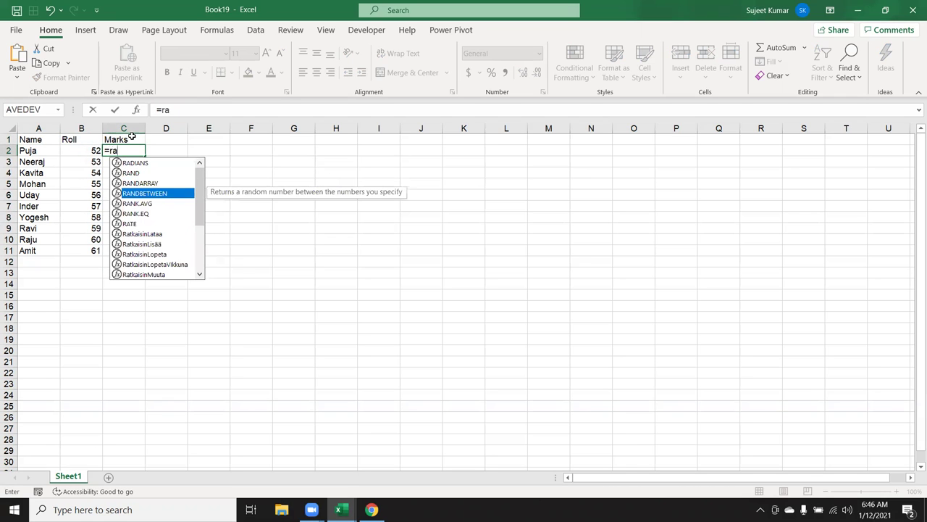
key("Tab")
type("10,90")
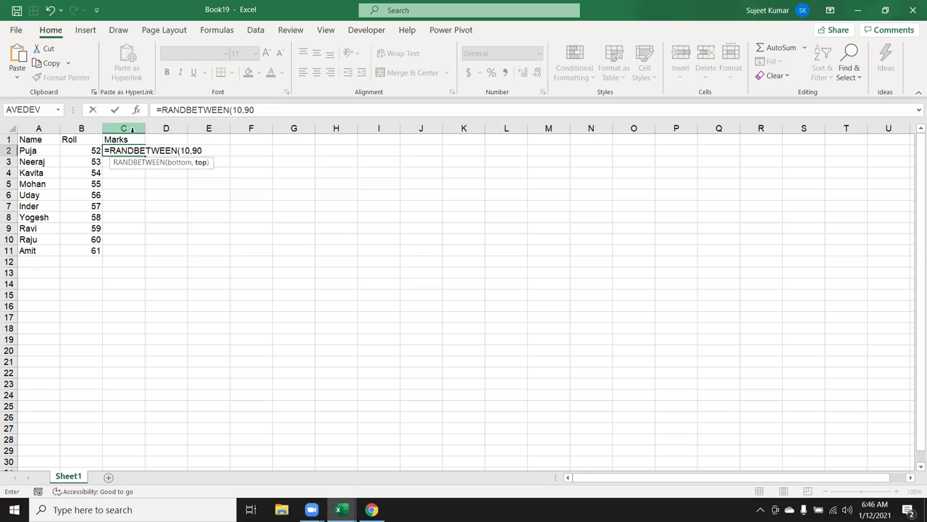
key("Return")
key("Up")
key("shift+Down")
key("shift+Down")
key("shift+Down")
key("shift+Down")
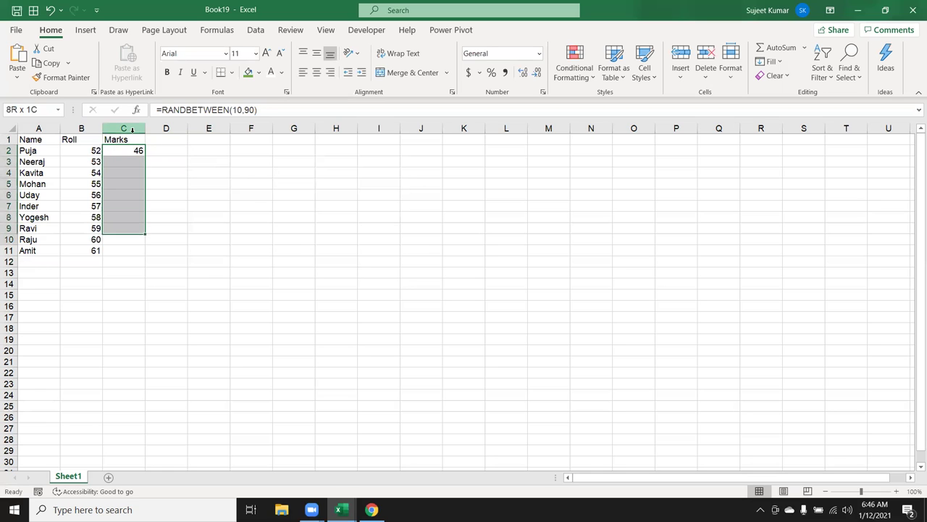
key("shift+Down")
key("shift+Down")
key("ctrl+d")
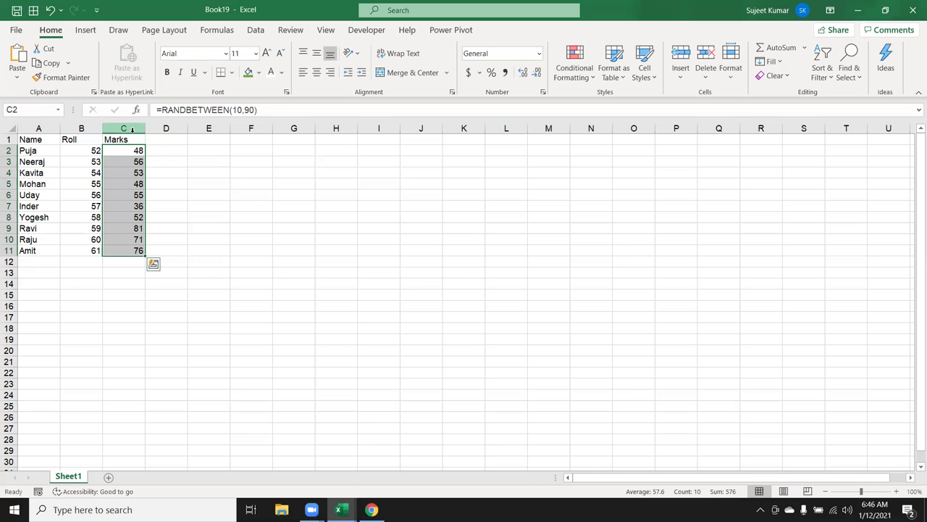
Select the whole table A1:C11
key("ctrl+Home")
key("ctrl+shift+Right")
key("ctrl+shift+Down")
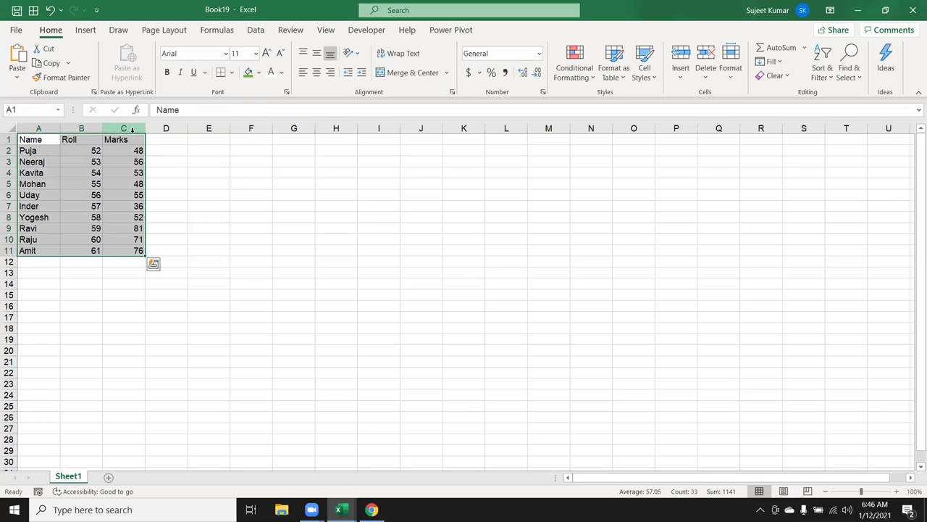
Give the table A1:C11 all borders and a green cell fill
left_click(231, 74)
left_click(241, 195)
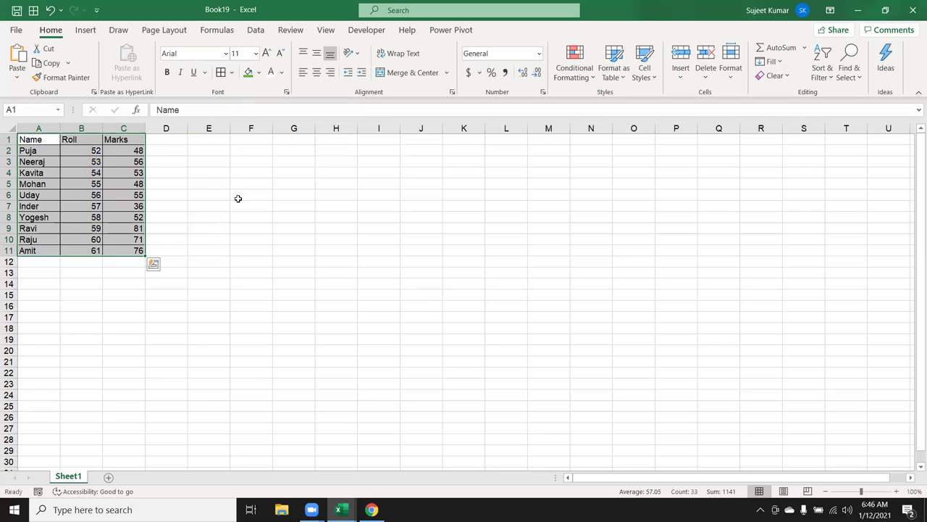
left_click(248, 72)
Copy the table, paste it at H1, then undo that paste
key("ctrl+c")
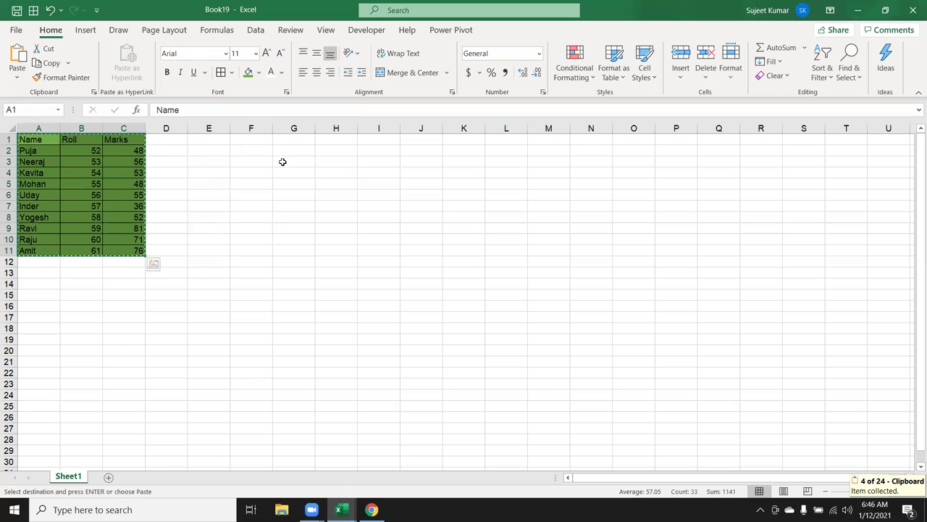
left_click(329, 141)
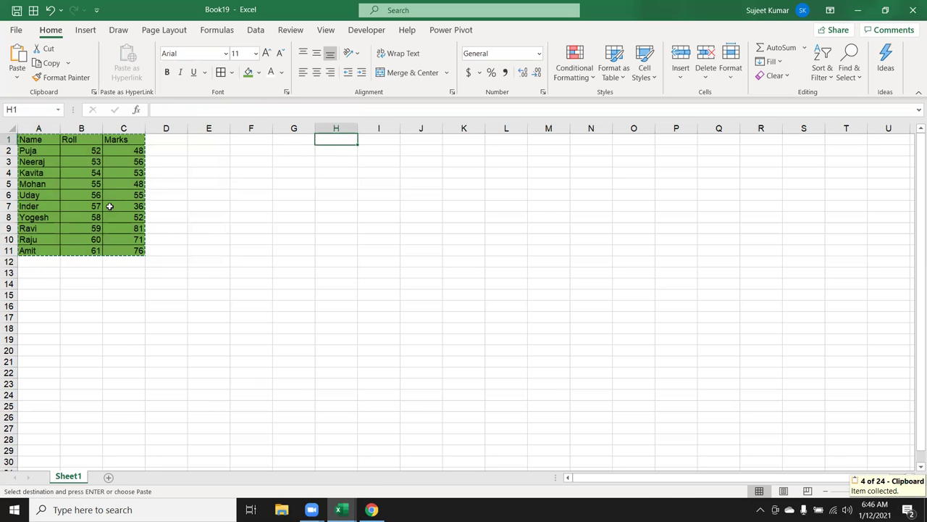
key("ctrl+v")
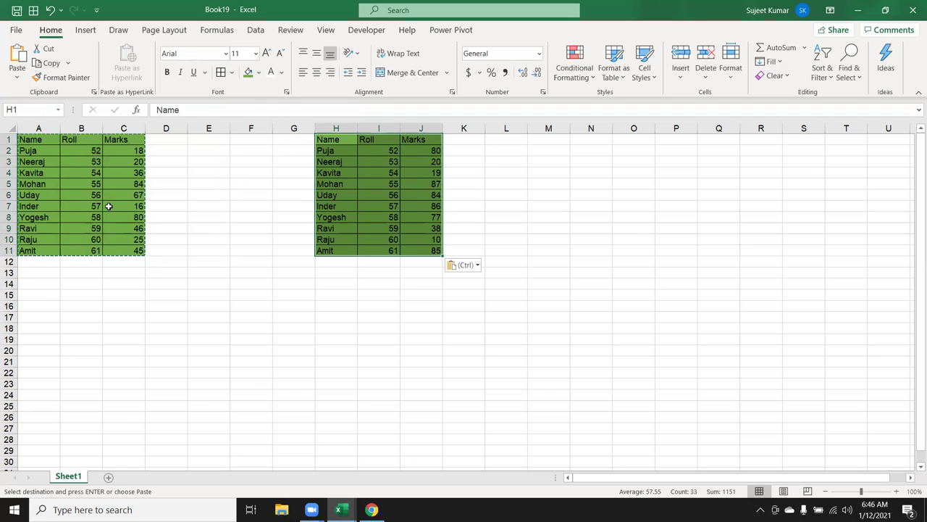
key("ctrl+z")
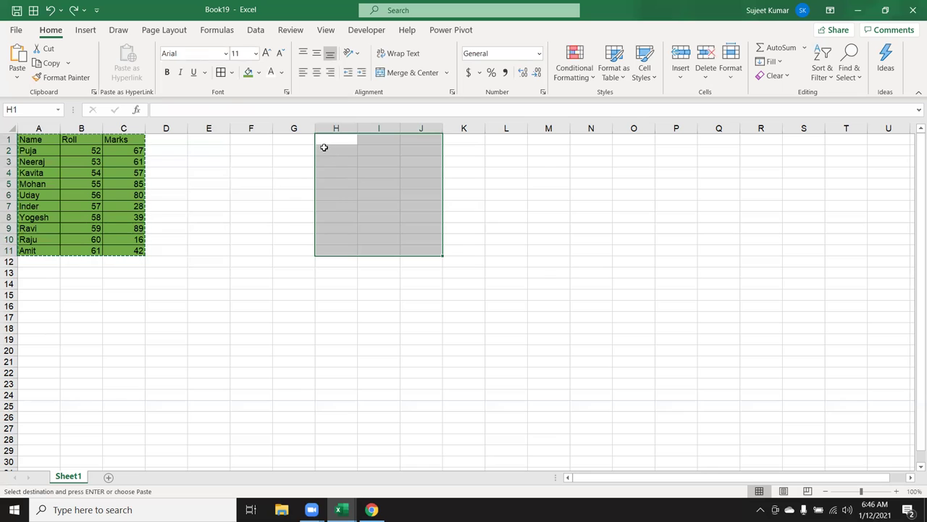
left_click(325, 144)
Paste the whole table at H1 through Paste Special, then undo it
right_click(327, 140)
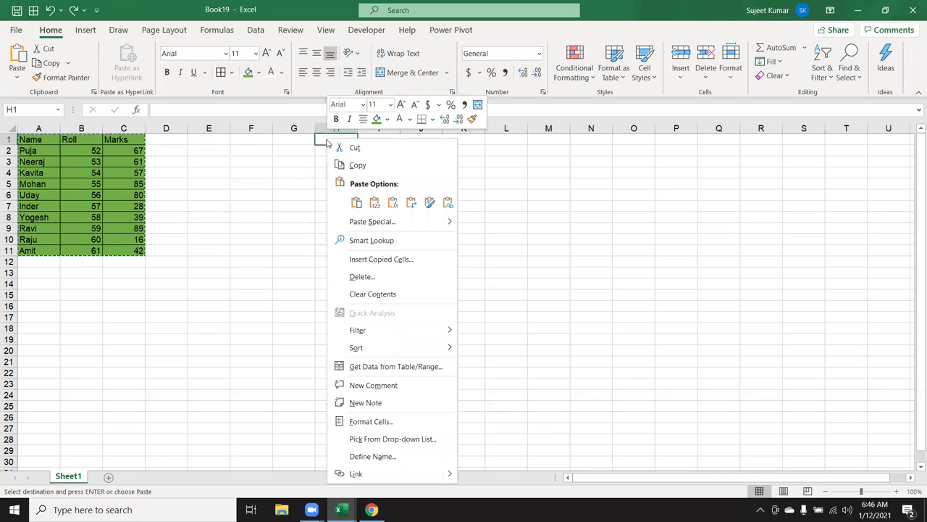
left_click(352, 221)
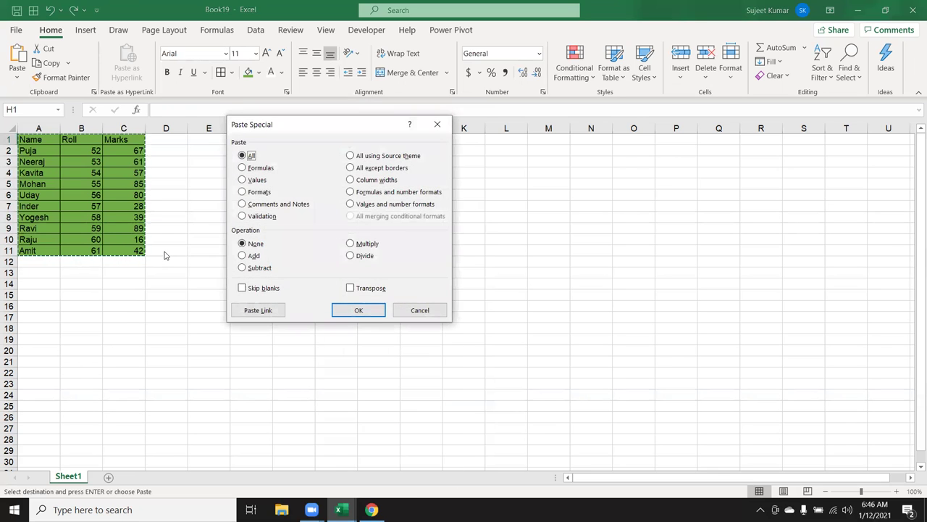
left_click_drag(303, 125, 316, 139)
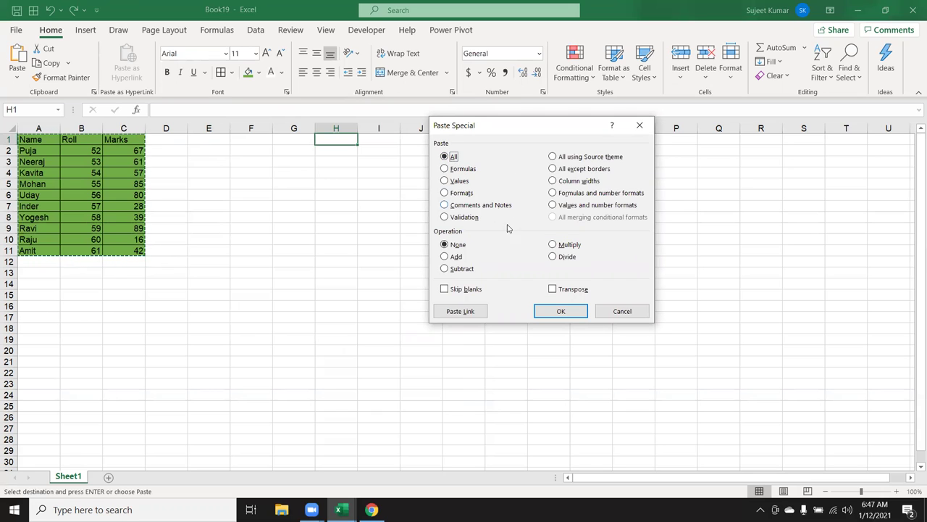
left_click(555, 305)
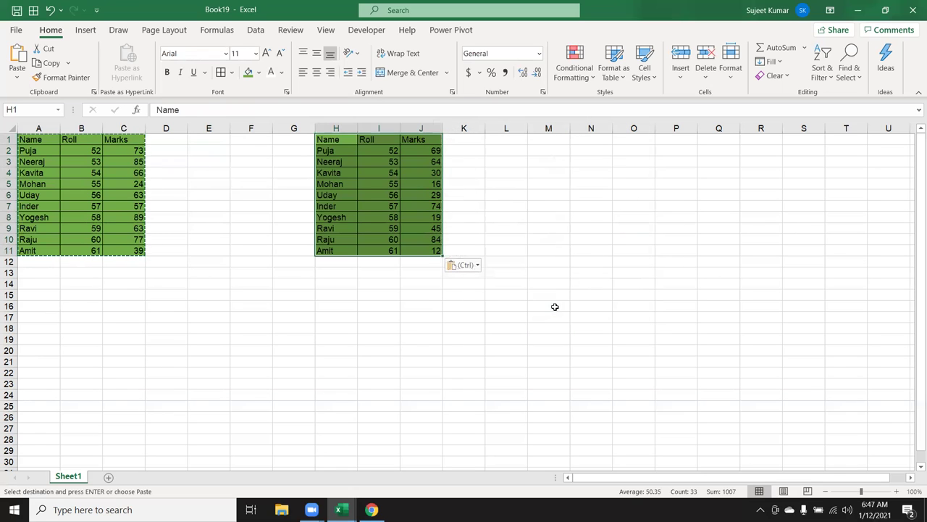
key("ctrl+z")
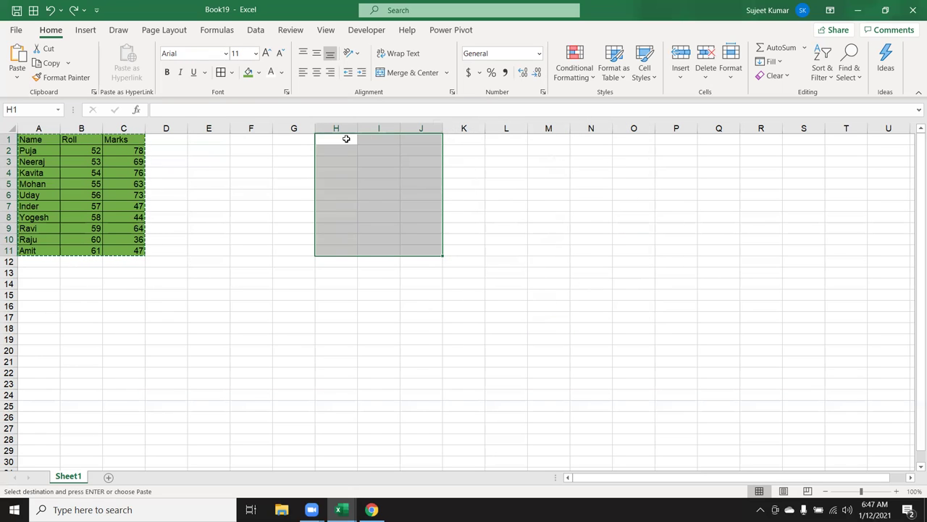
Paste only the formulas of the copied table into H1:J11
right_click(346, 148)
left_click(376, 222)
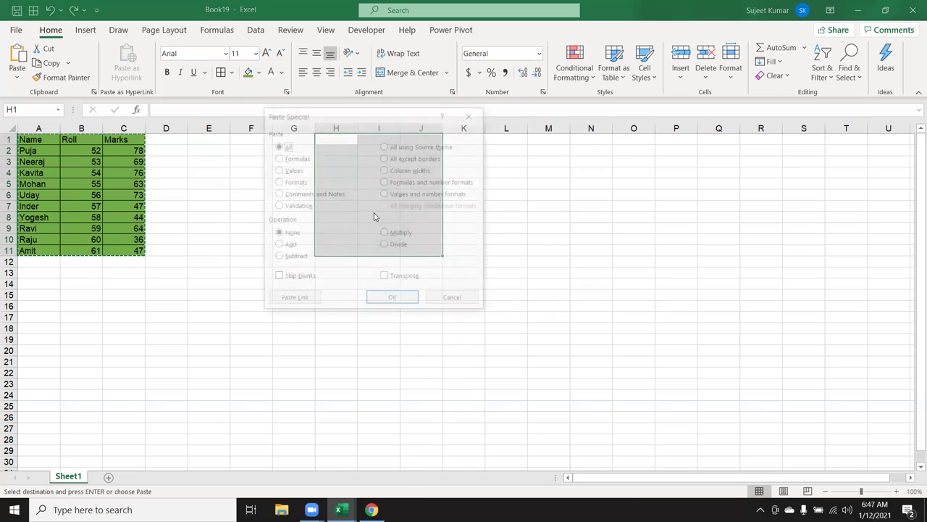
left_click(307, 158)
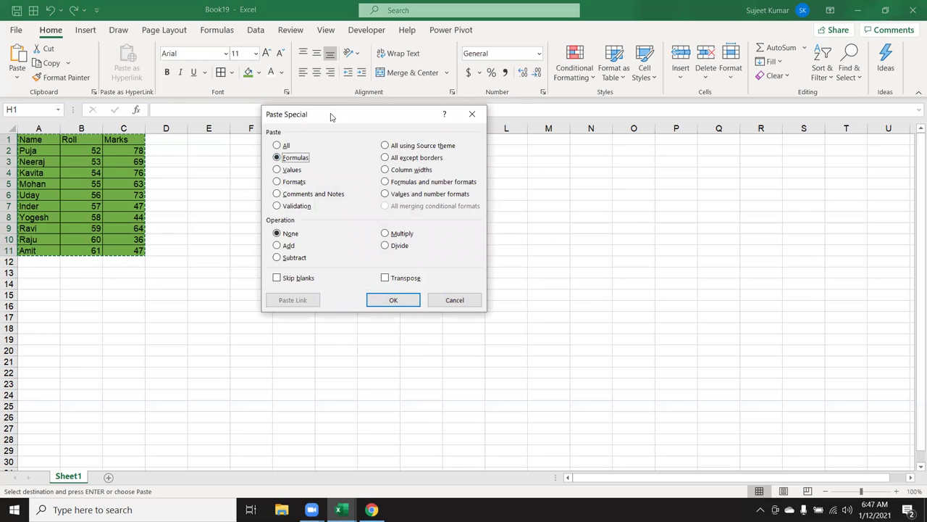
left_click_drag(331, 116, 527, 114)
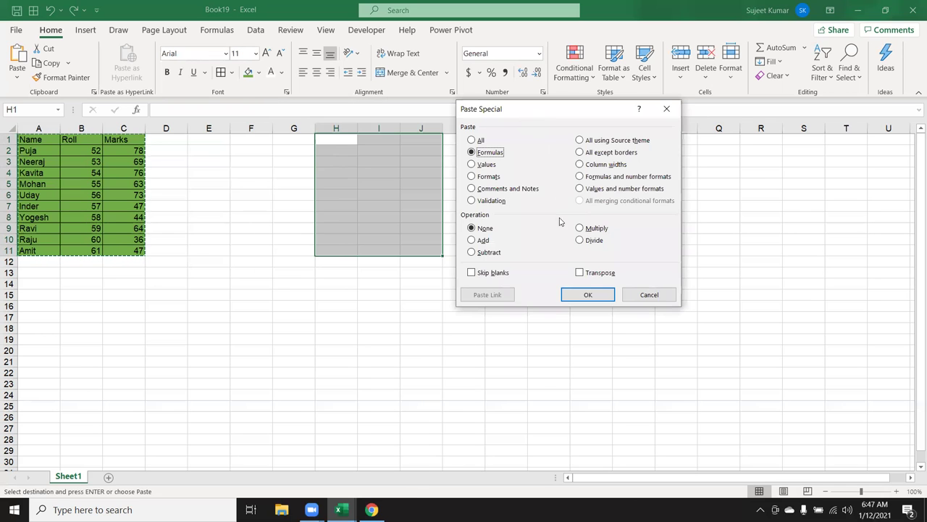
left_click(590, 294)
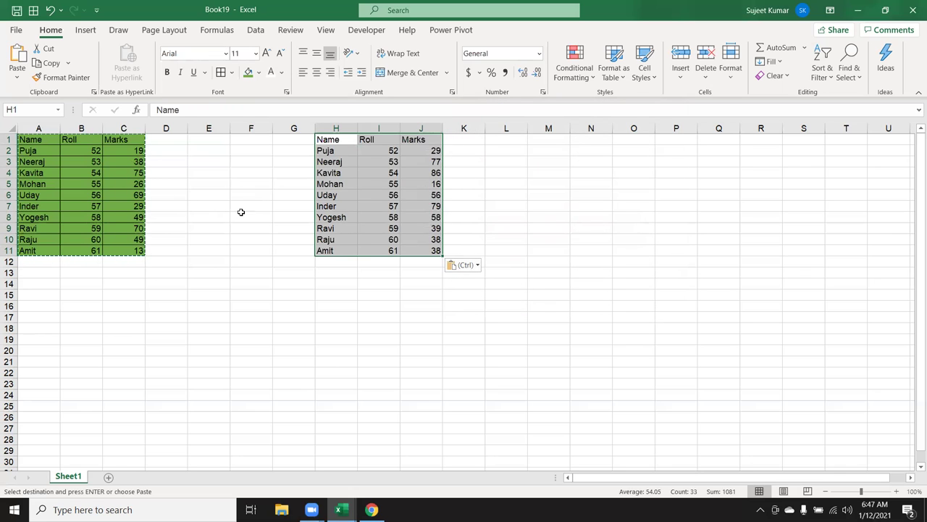
left_click_drag(130, 161, 136, 233)
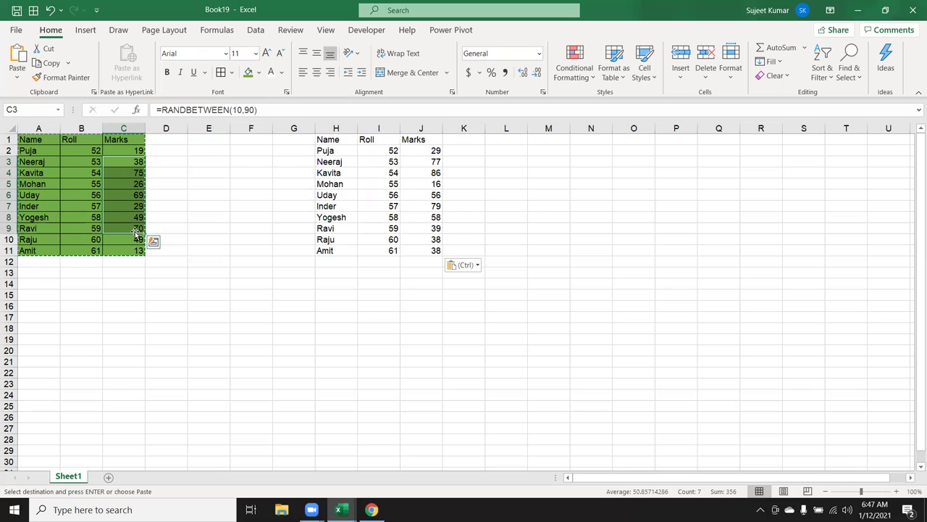
left_click(436, 161)
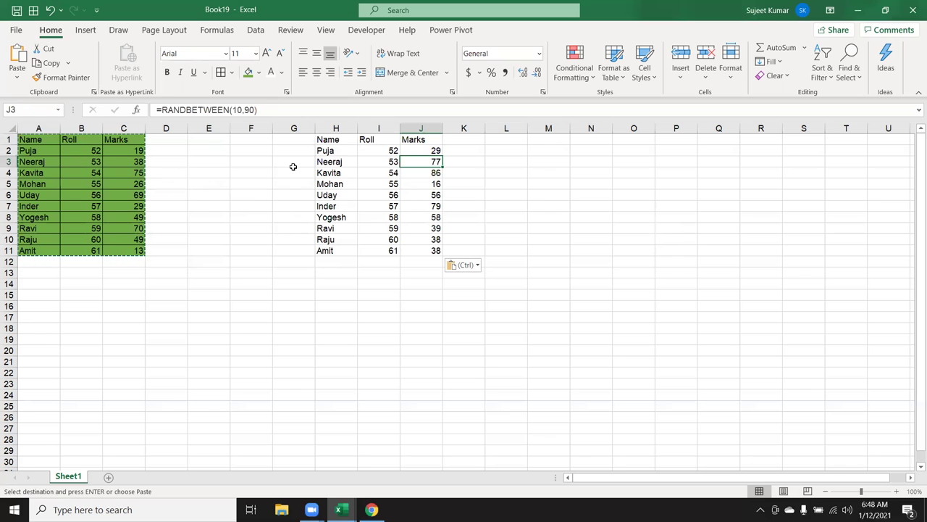
left_click(359, 171)
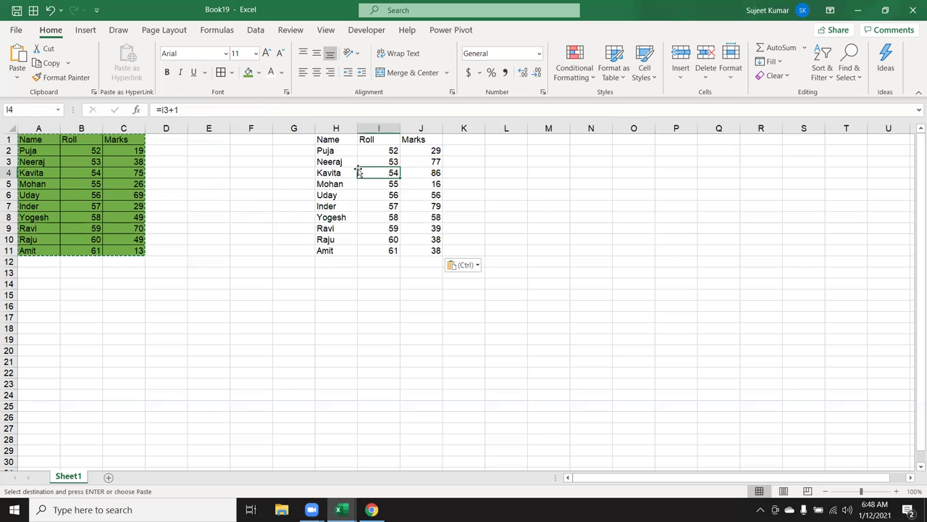
left_click(322, 161)
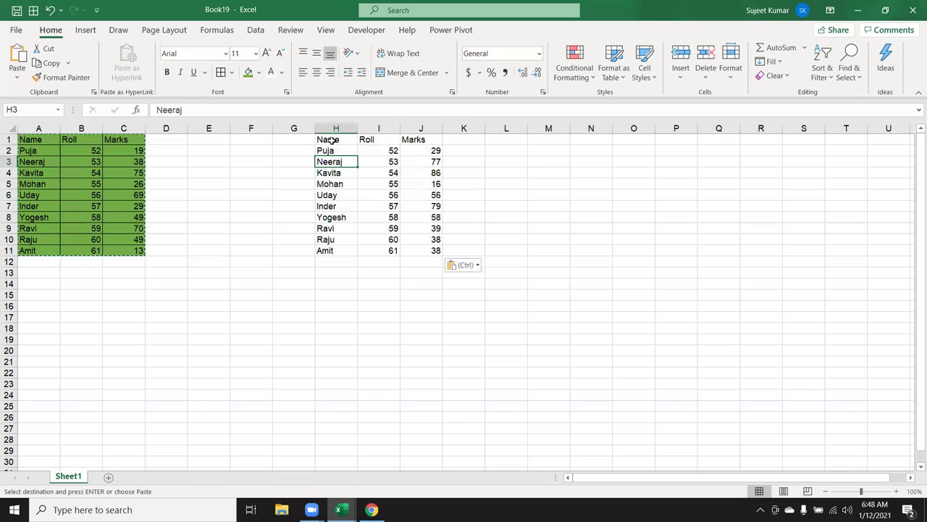
left_click(45, 147)
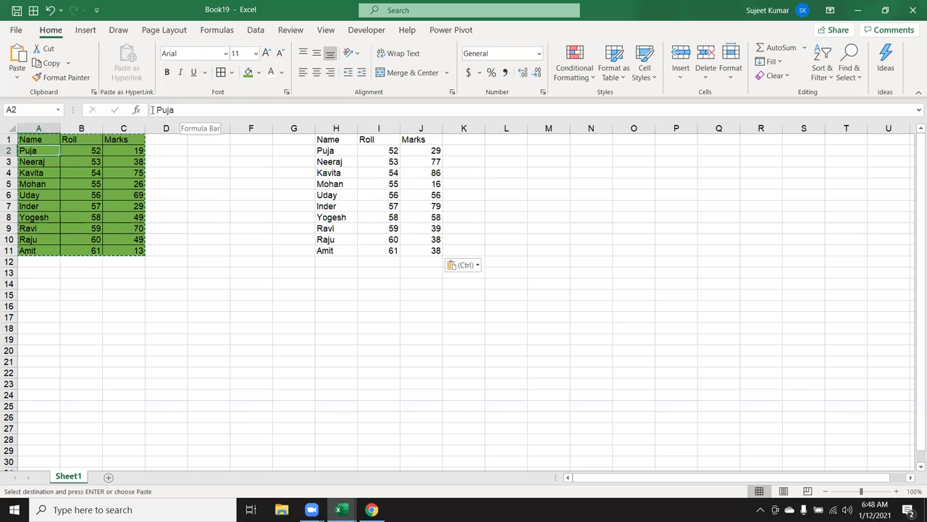
left_click(79, 159)
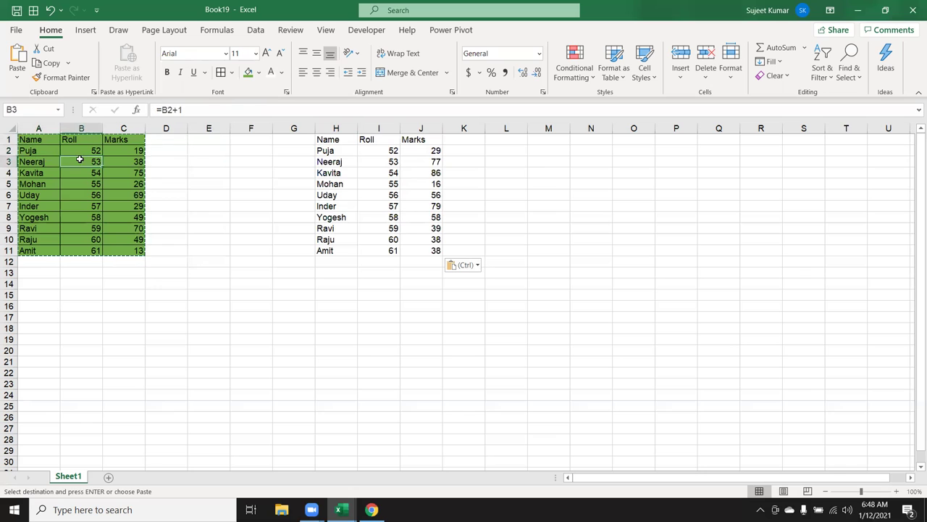
left_click(147, 161)
left_click(137, 159)
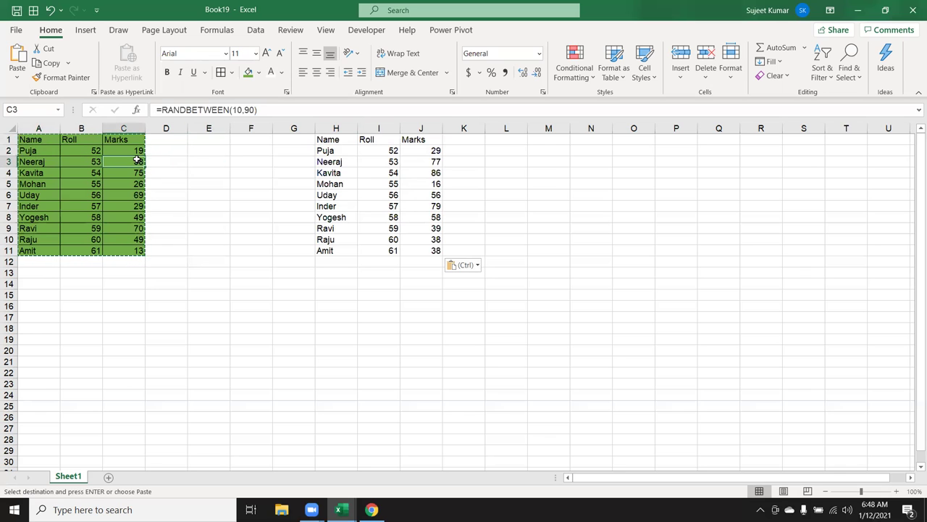
left_click(330, 276)
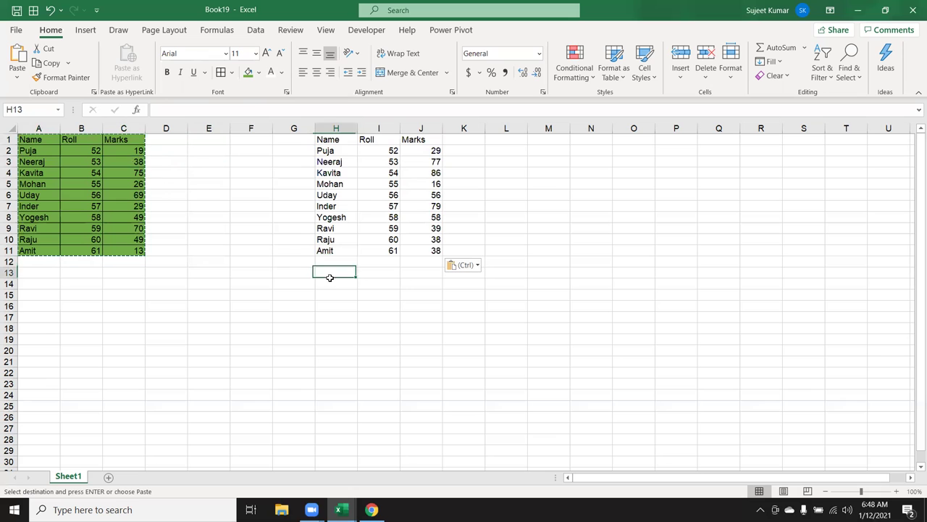
Paste values only into H13:J23 and check that the Marks cells hold plain numbers
right_click(330, 278)
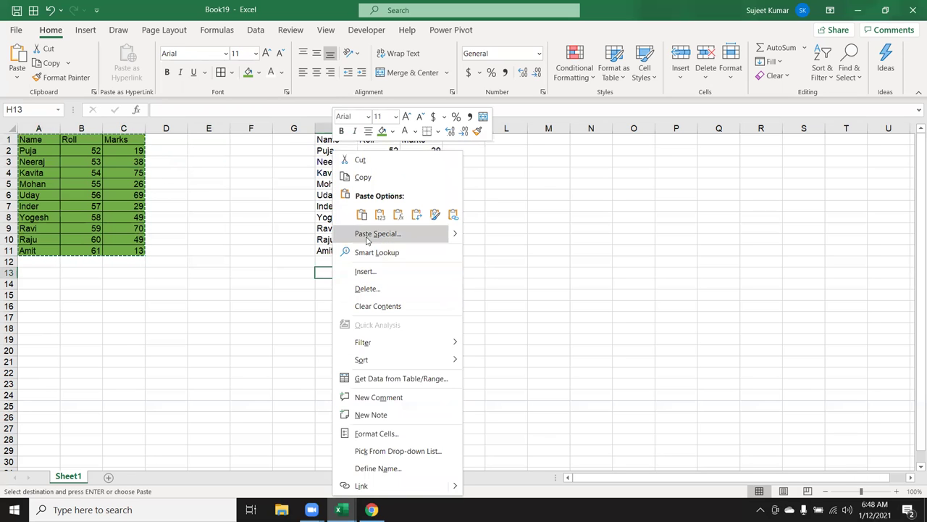
left_click(367, 233)
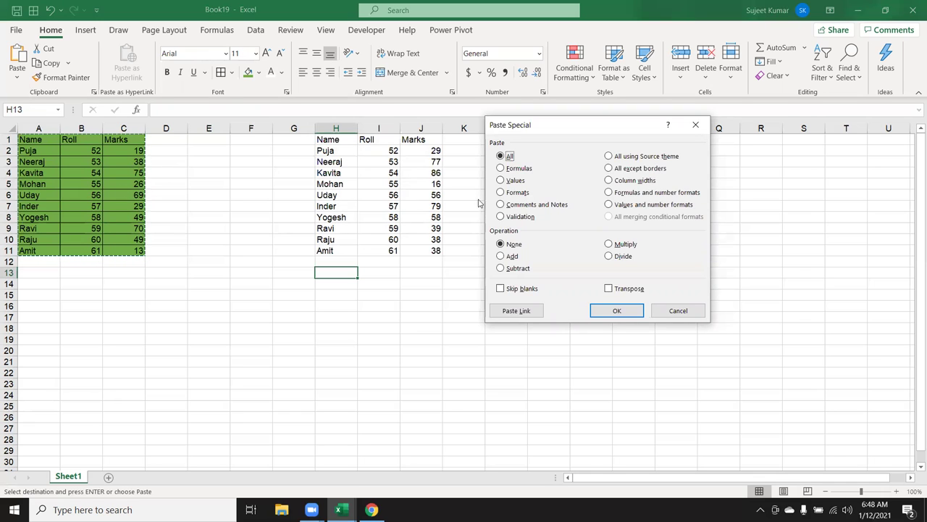
left_click(511, 181)
left_click(617, 310)
left_click(432, 317)
left_click(428, 350)
left_click(413, 370)
left_click(424, 319)
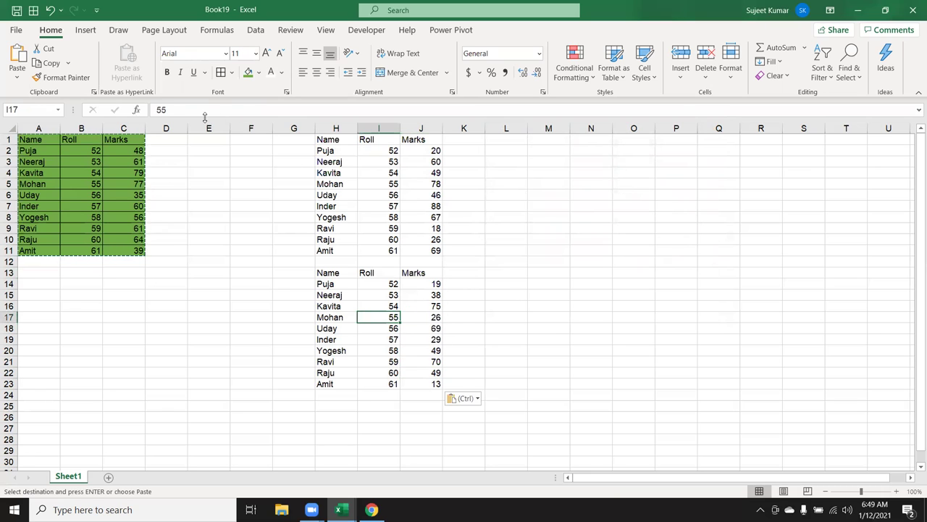
Inspect cells H15, J17 and I18 of the values-only copy
left_click(323, 296)
left_click(426, 316)
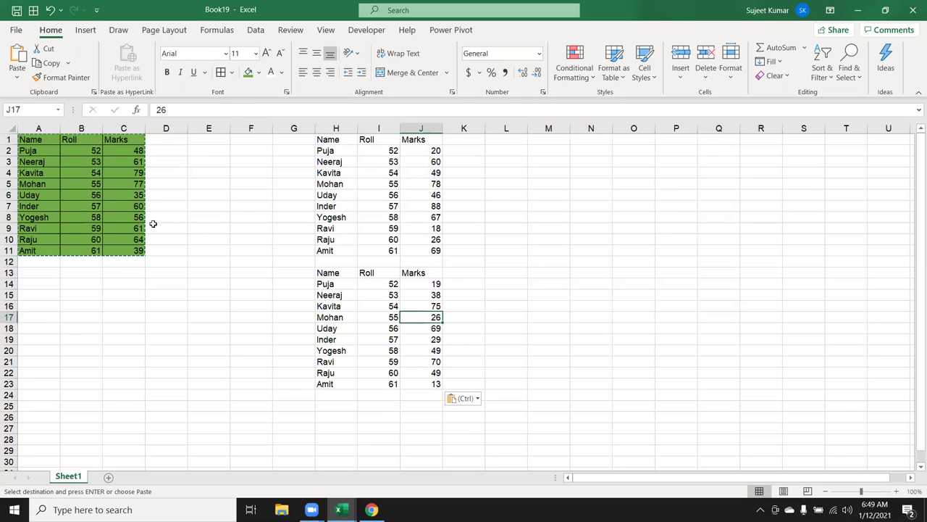
left_click(121, 215)
left_click(374, 326)
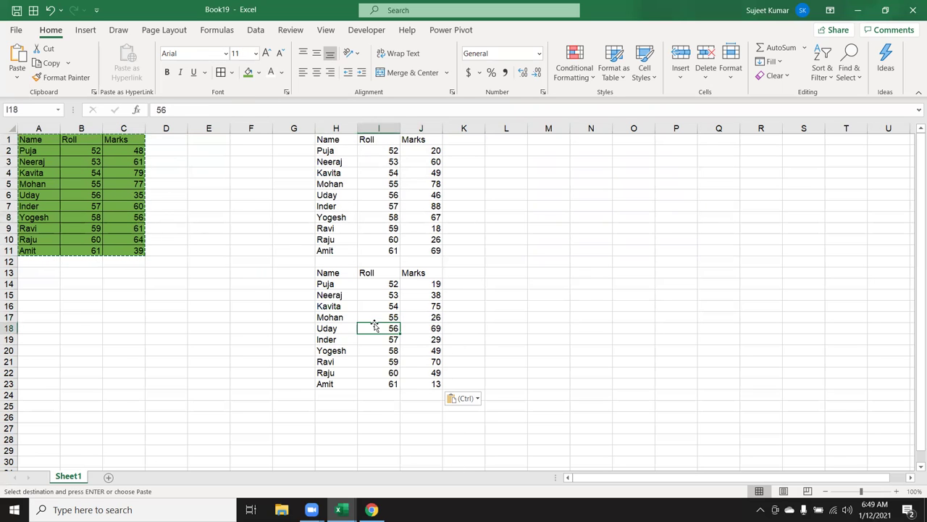
left_click(533, 226)
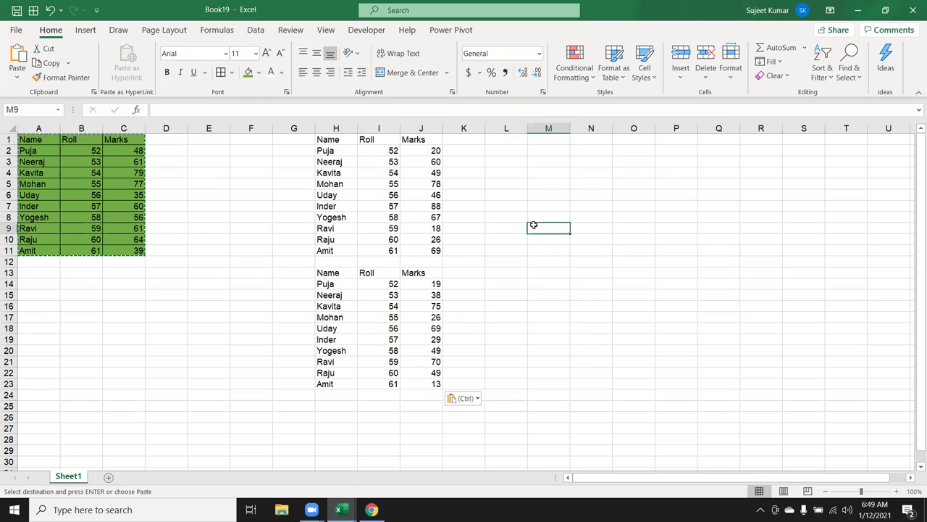
left_click(514, 171)
Cancel the pending copy and inspect the Marks formulas up column J
key("Escape")
left_click(491, 228)
left_click(432, 249)
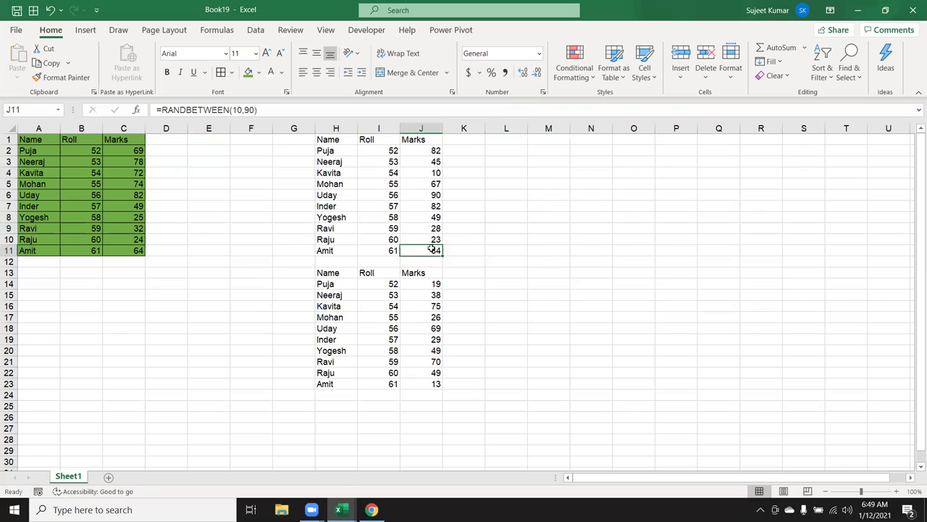
key("Up")
key("Up")
key("Up")
key("Up")
key("Up")
key("Up")
key("Up")
key("Up")
key("Up")
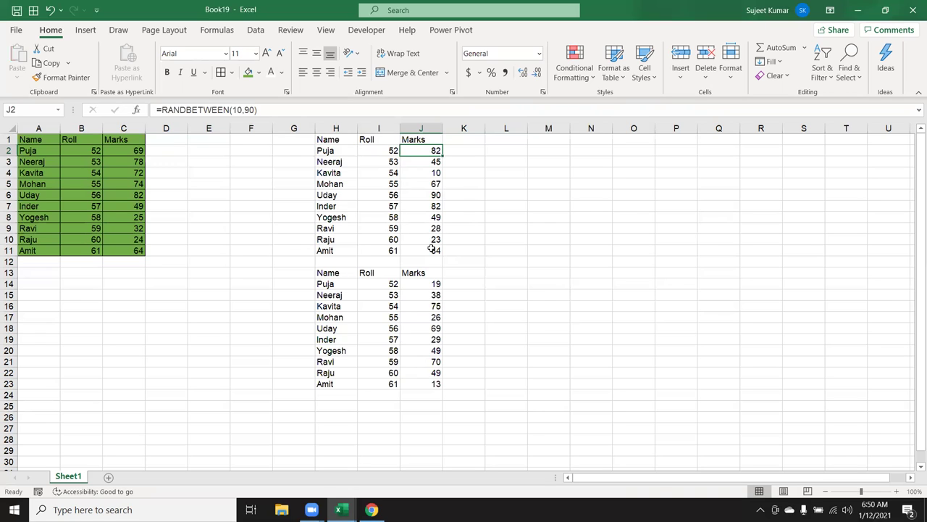
Copy the Marks cells J2:J11 and paste them over themselves as values, so J2 holds a fixed 82
left_click(432, 250, "shift")
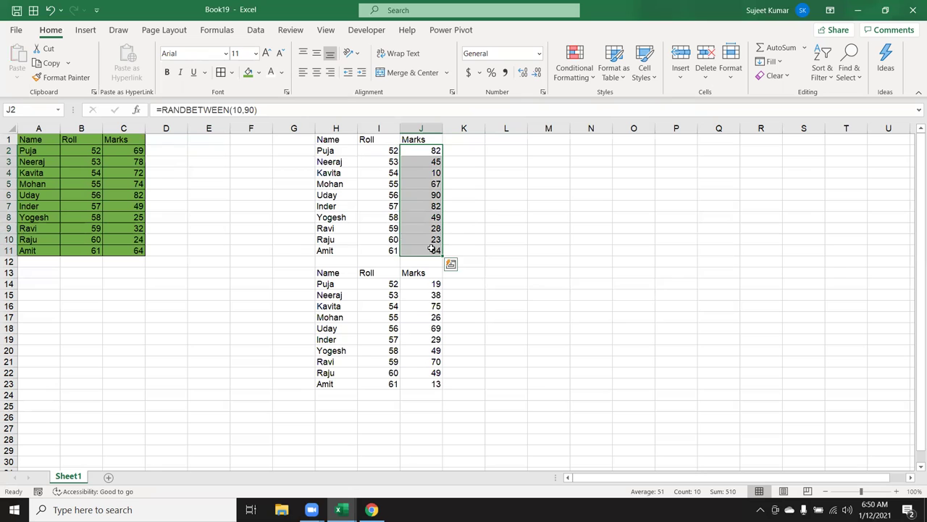
key("ctrl+c")
right_click(422, 209)
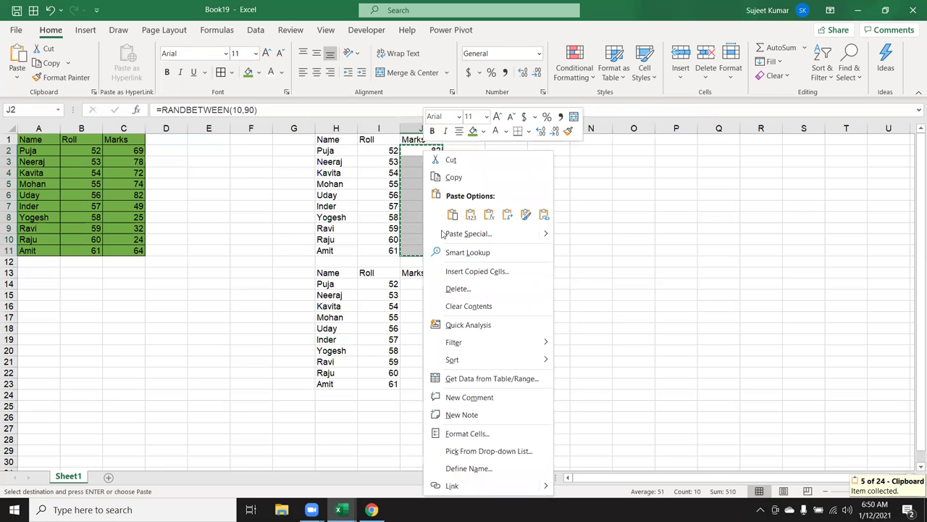
left_click(450, 234)
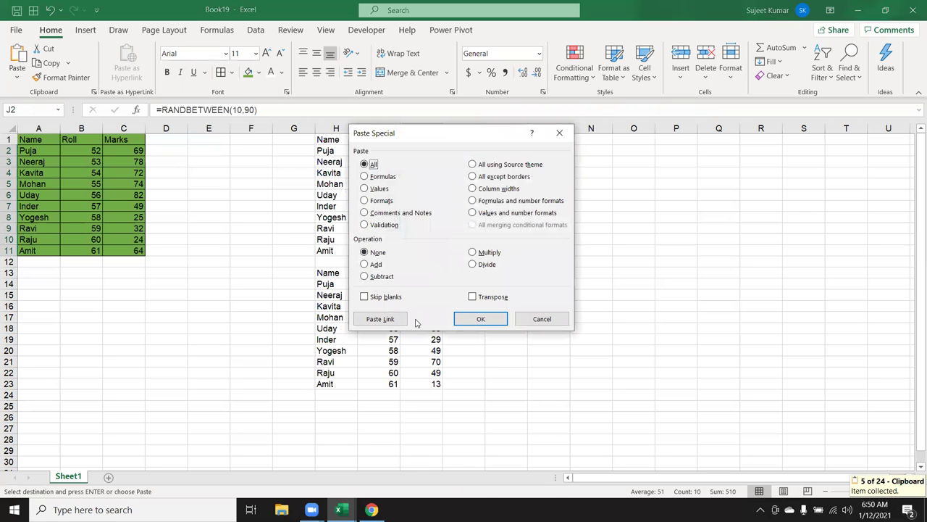
left_click(378, 188)
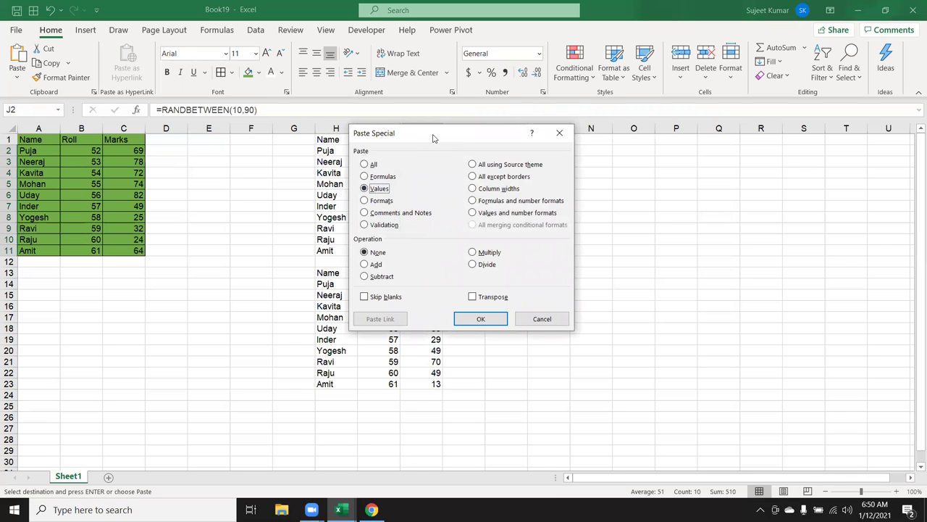
left_click_drag(433, 137, 558, 118)
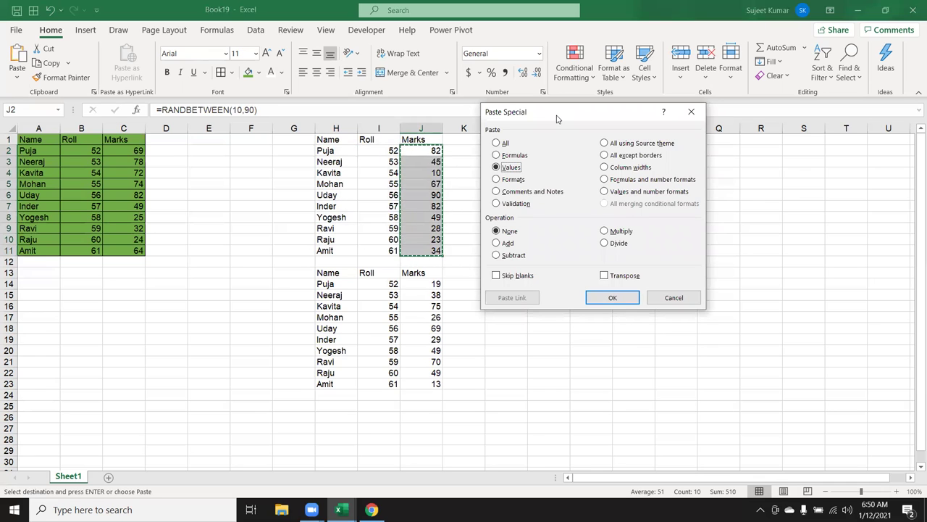
left_click(614, 301)
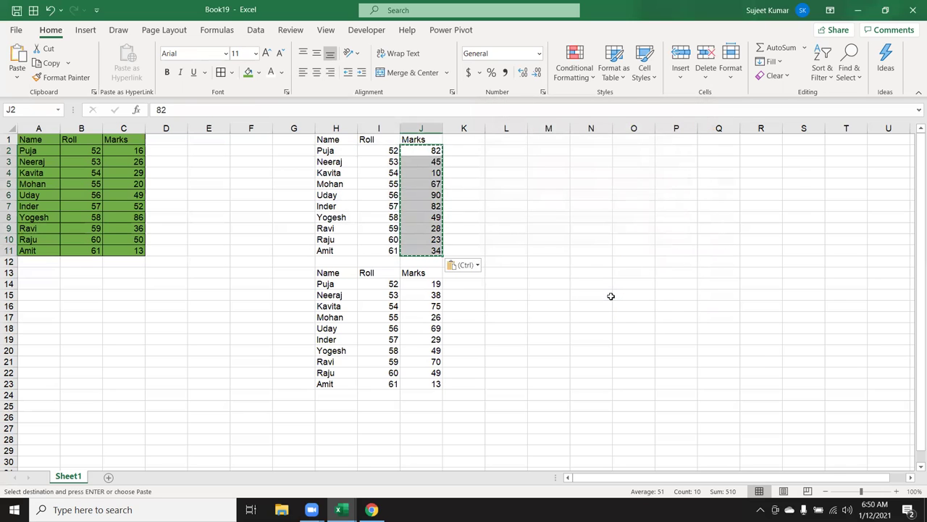
key("Down")
key("Down")
key("Down")
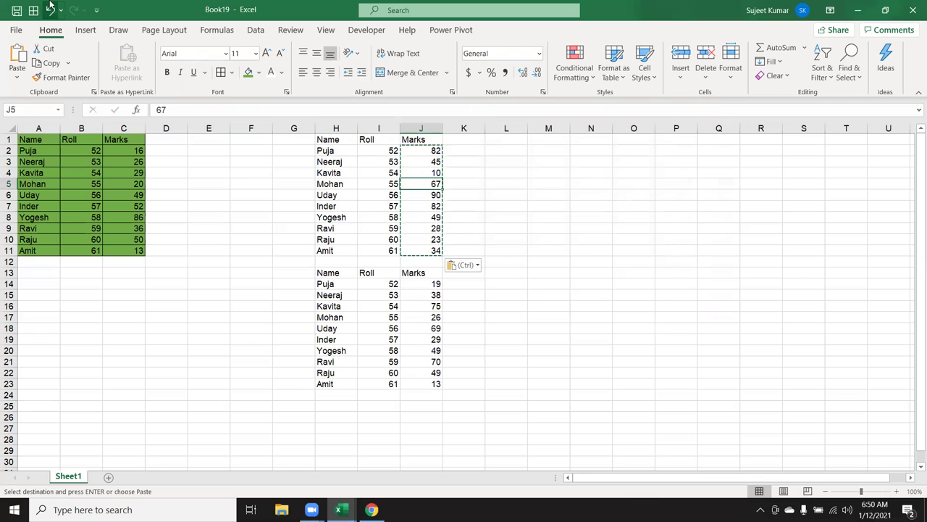
Show the File > Open screen and scroll through the Recent workbooks list
left_click(21, 35)
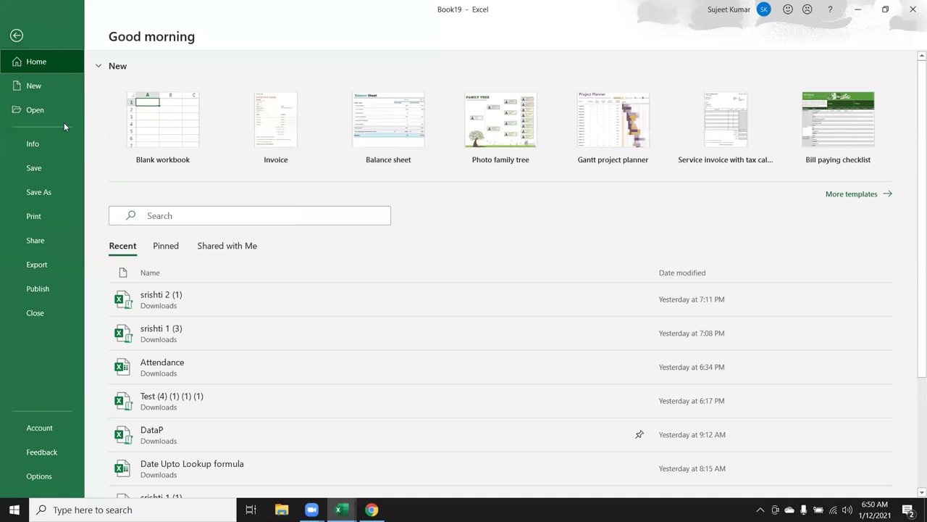
left_click(61, 113)
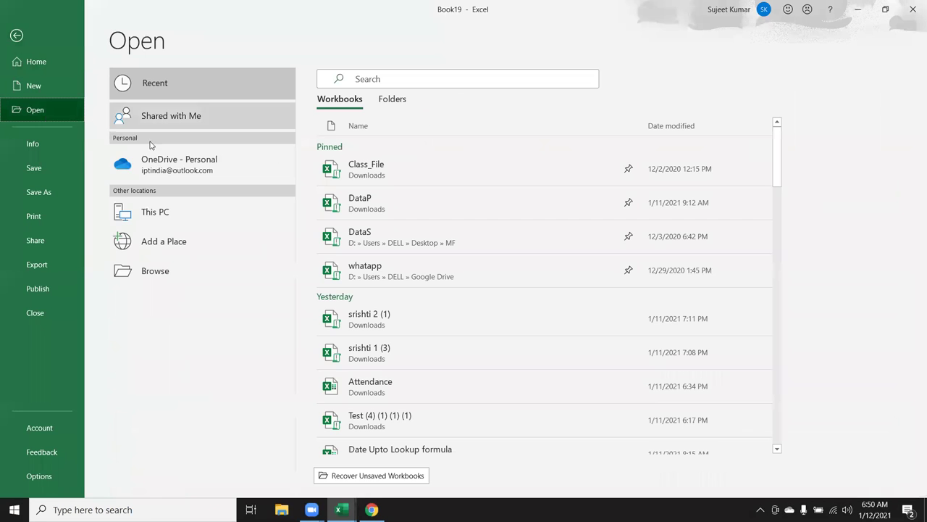
scroll(452, 225, "down", 2)
scroll(457, 235, "down", 3)
scroll(478, 282, "down", 1)
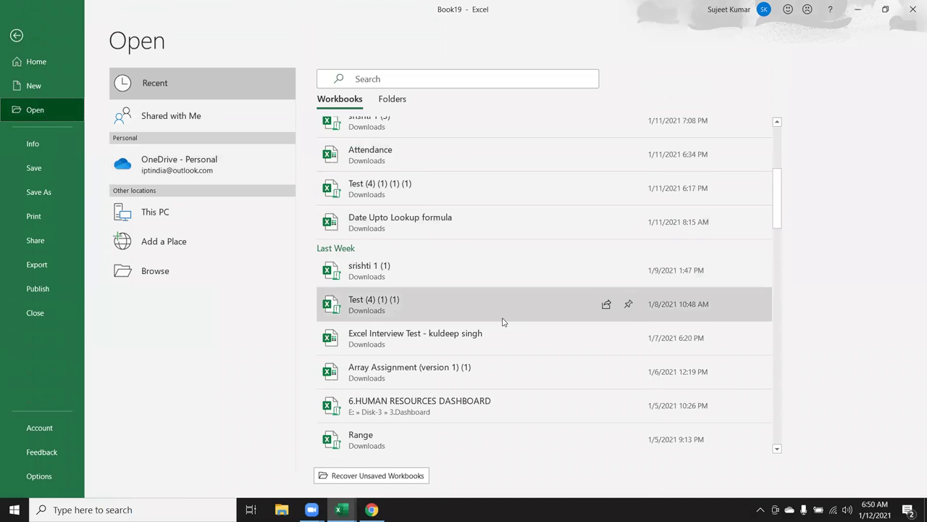
scroll(504, 321, "down", 1)
scroll(500, 321, "down", 1)
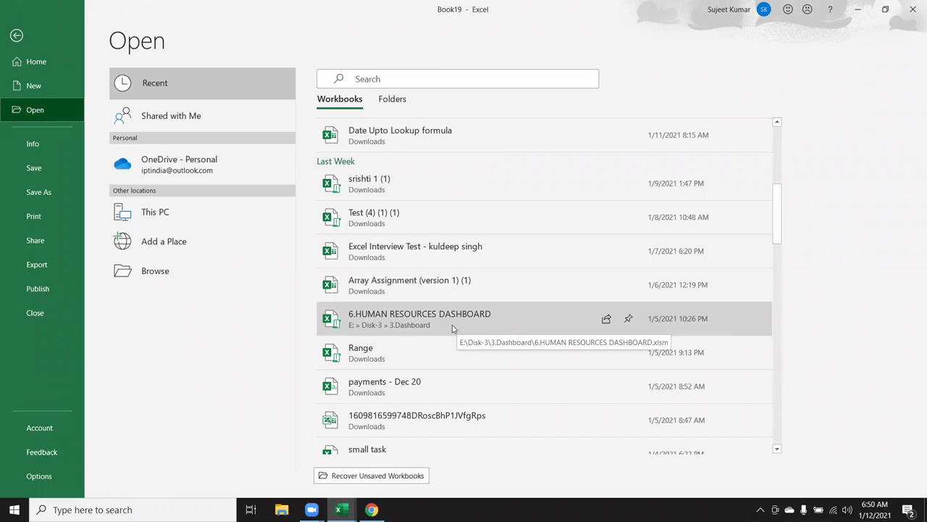
scroll(452, 328, "down", 3)
scroll(452, 326, "down", 3)
scroll(449, 332, "down", 3)
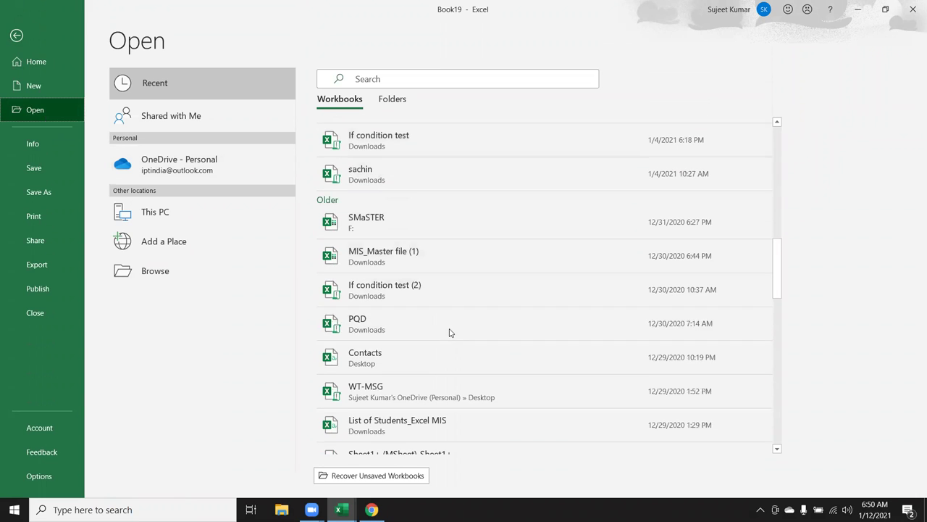
scroll(449, 332, "down", 2)
scroll(449, 331, "down", 2)
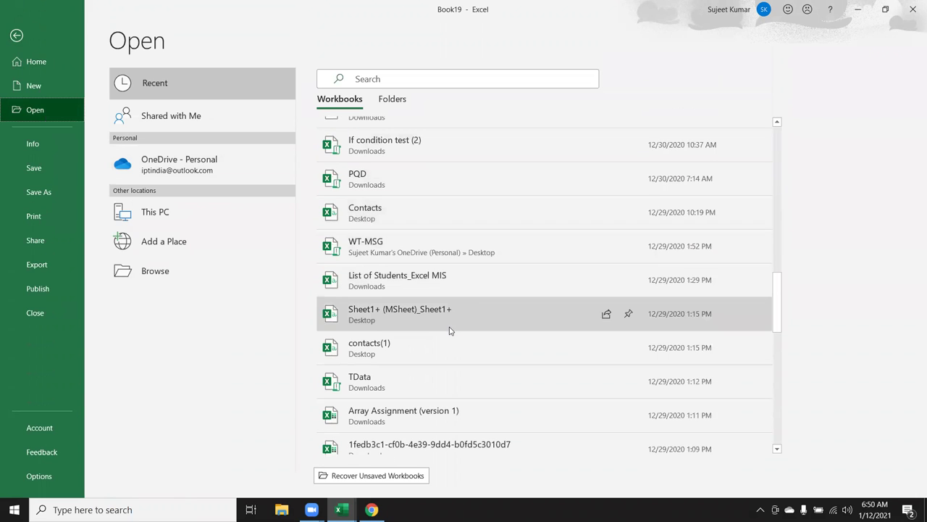
scroll(449, 331, "down", 2)
scroll(452, 330, "down", 2)
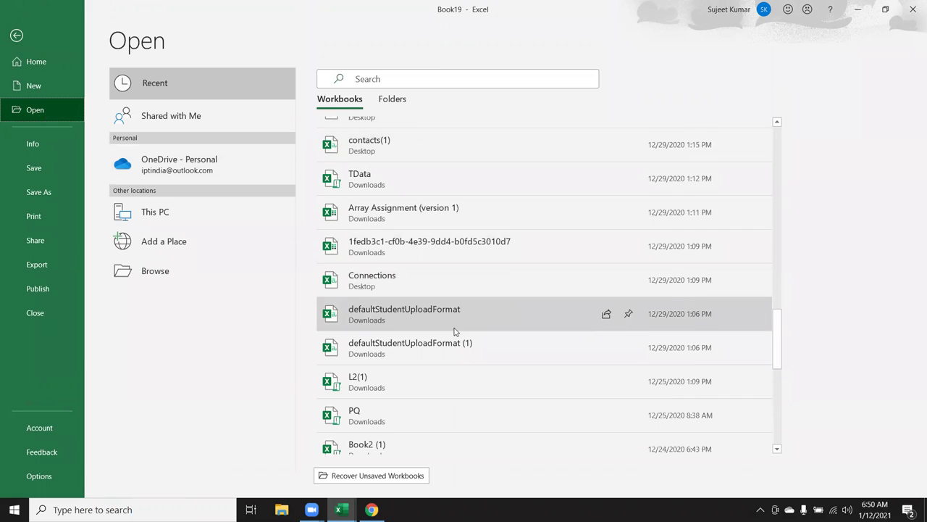
scroll(455, 332, "down", 2)
scroll(455, 332, "down", 2)
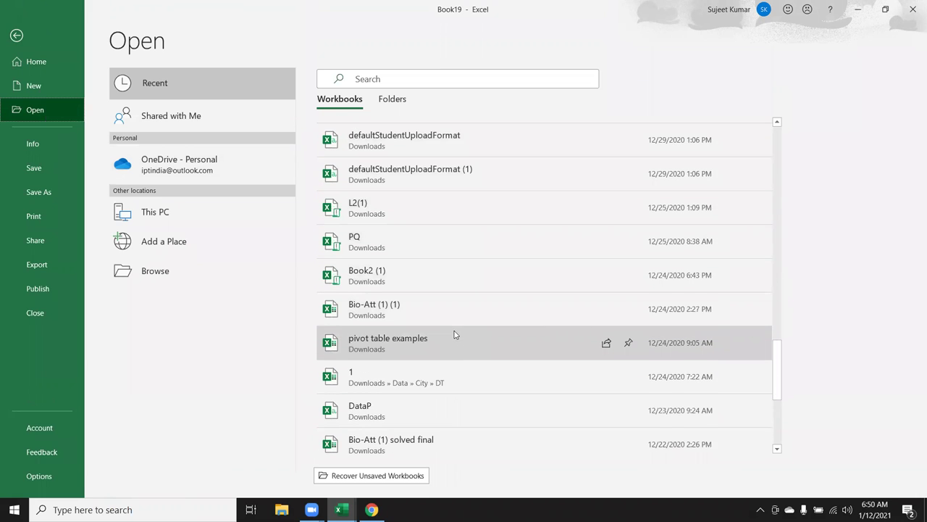
scroll(455, 333, "down", 2)
scroll(455, 333, "down", 2)
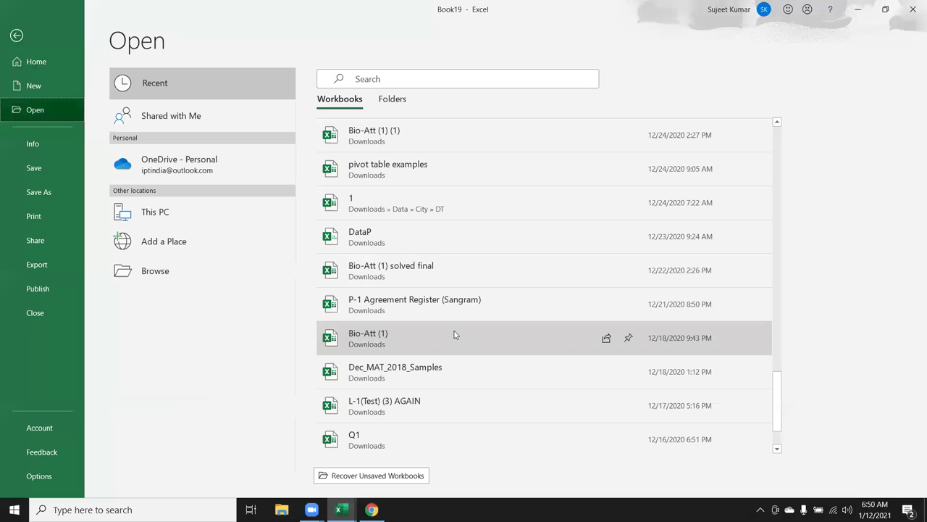
scroll(455, 333, "down", 2)
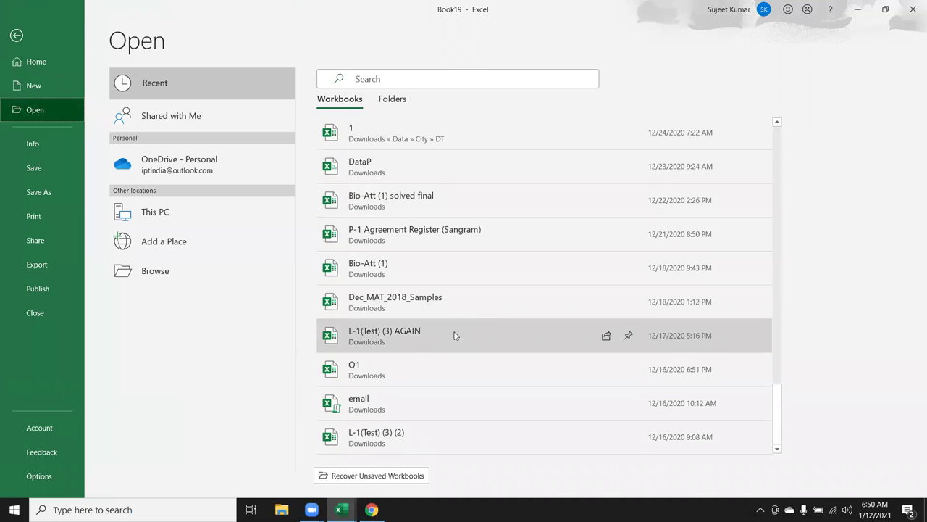
Browse to E: > Disk-3 > 3.Dashboard and open 10.Sales Dashboard.xlsm
left_click(142, 271)
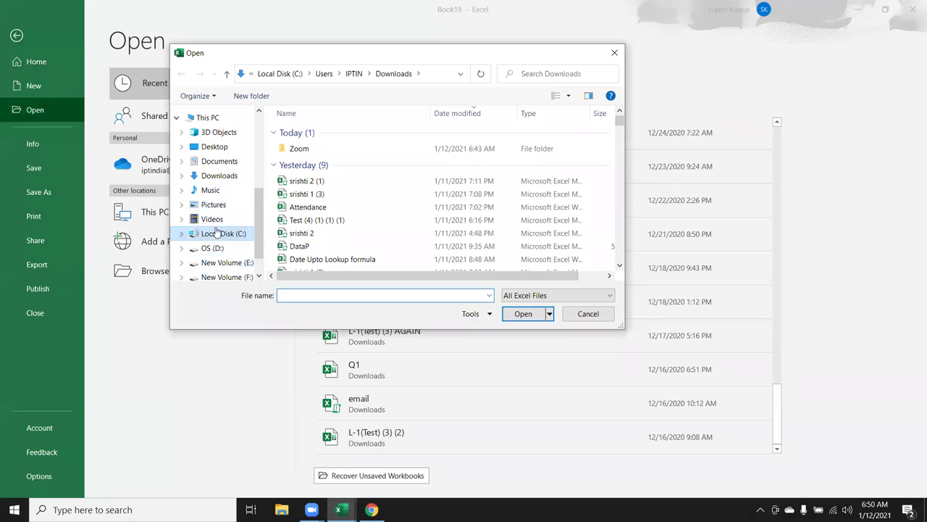
left_click(230, 264)
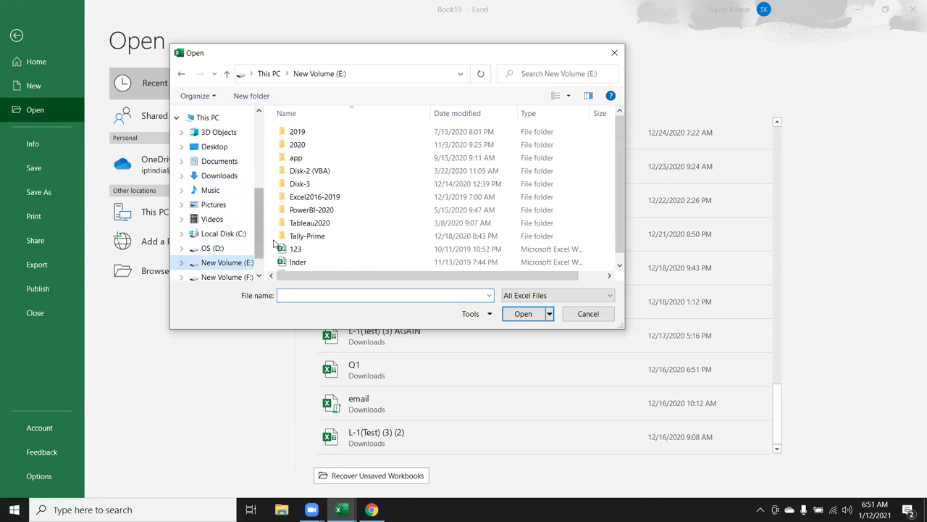
left_click(314, 187)
double_click(314, 185)
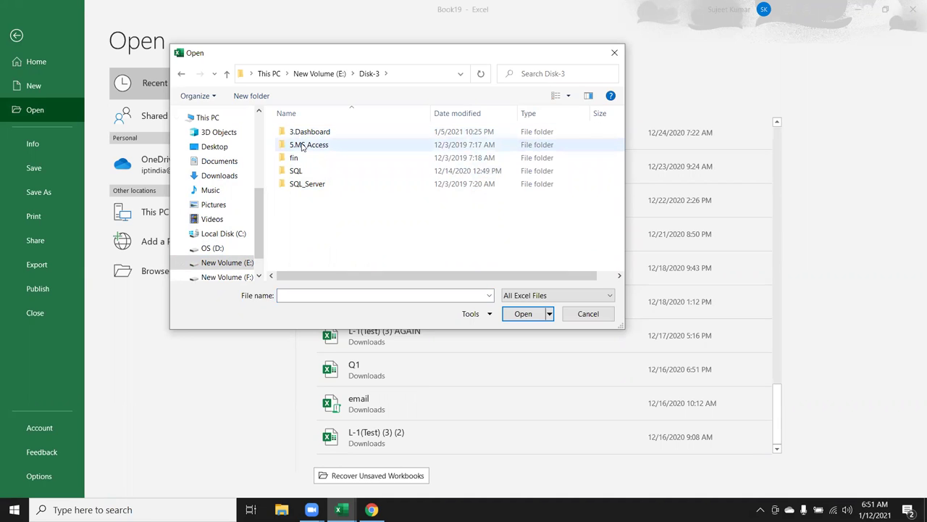
double_click(303, 134)
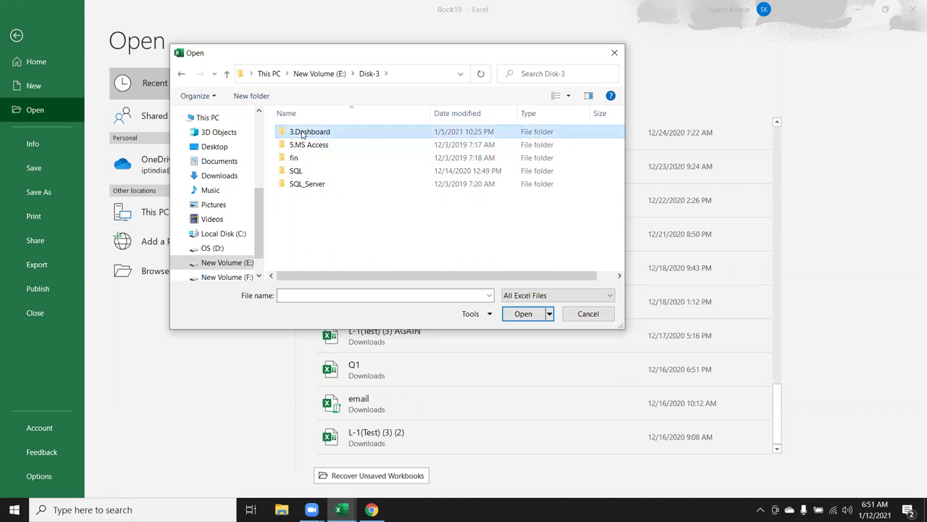
left_click(323, 173)
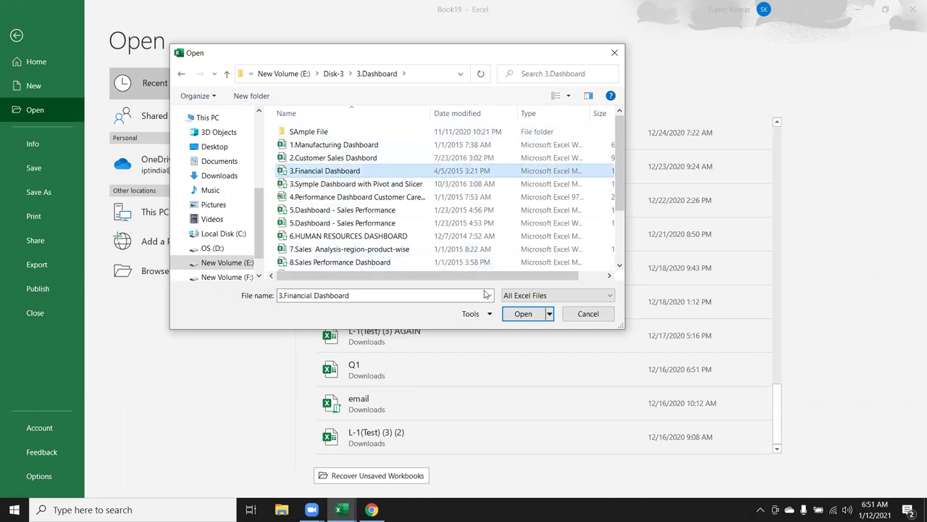
scroll(333, 236, "down", 2)
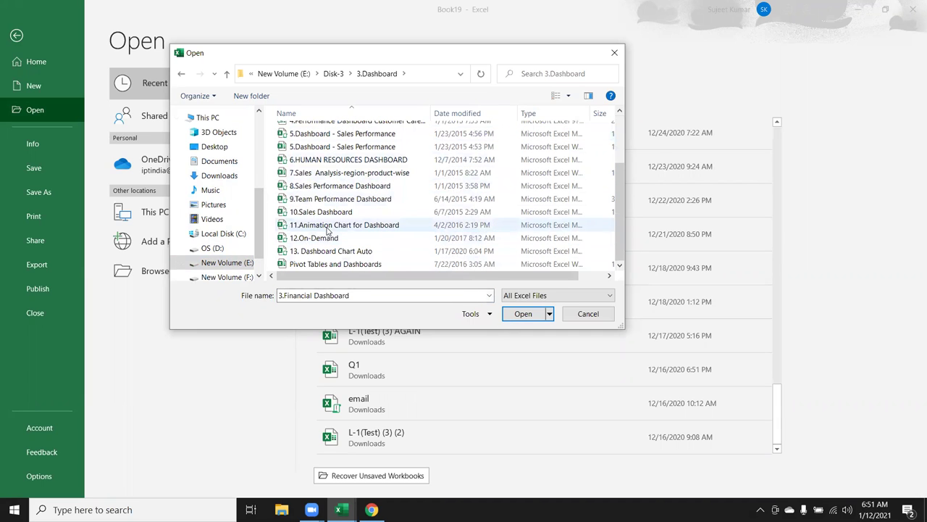
left_click(329, 212)
left_click(540, 317)
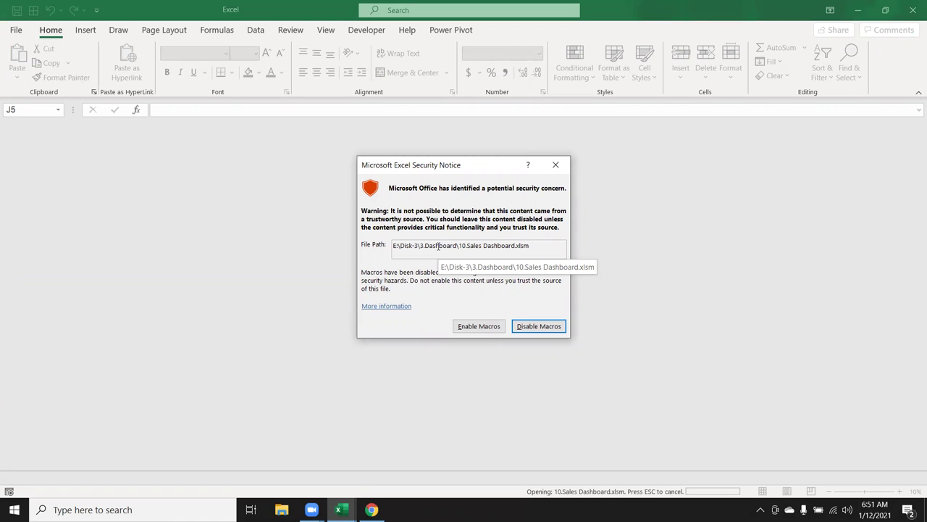
Choose Enable Macros in the security notice for 10.Sales Dashboard.xlsm
left_click(472, 324)
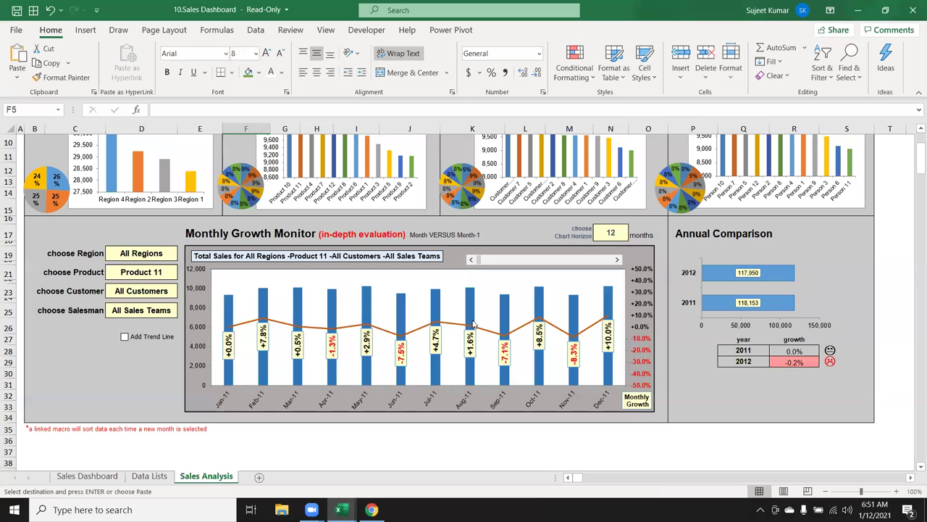
scroll(394, 282, "up", 2)
scroll(394, 283, "up", 1)
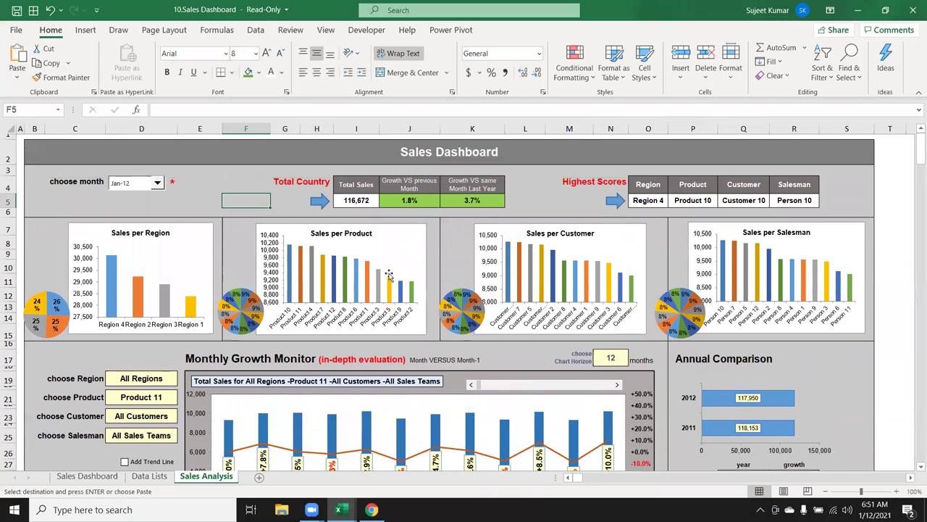
left_click(413, 198)
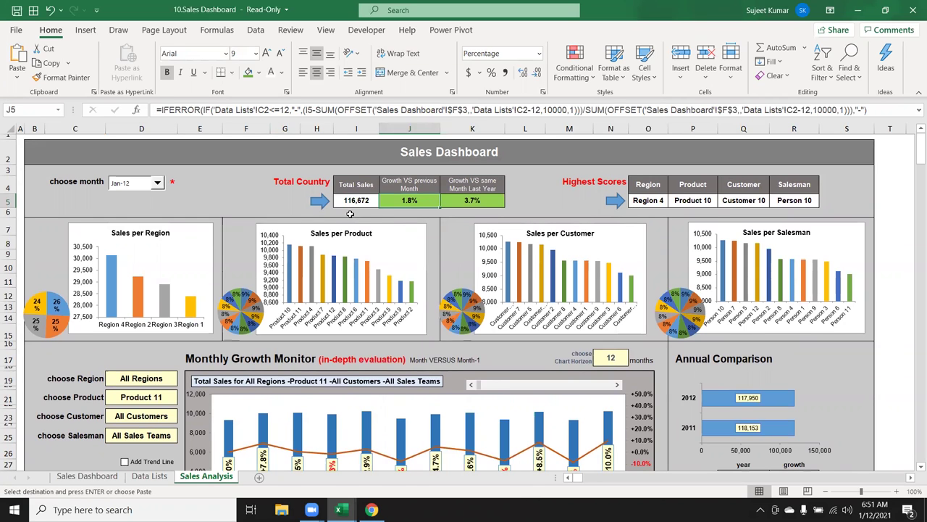
scroll(223, 249, "down", 2)
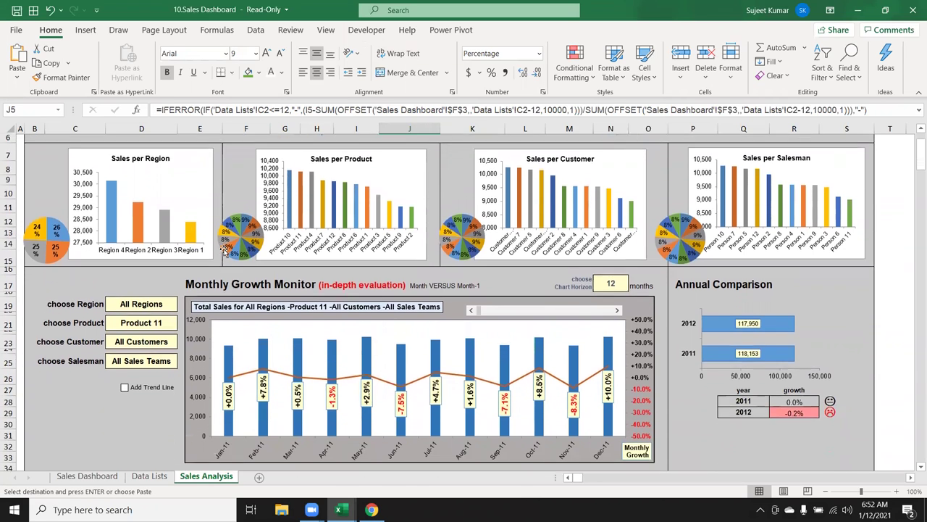
scroll(225, 250, "down", 1)
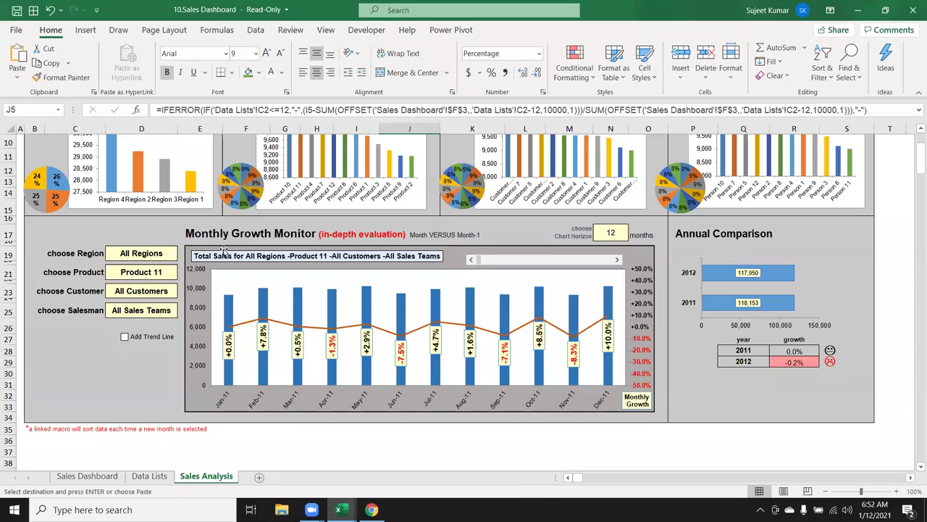
scroll(225, 250, "up", 3)
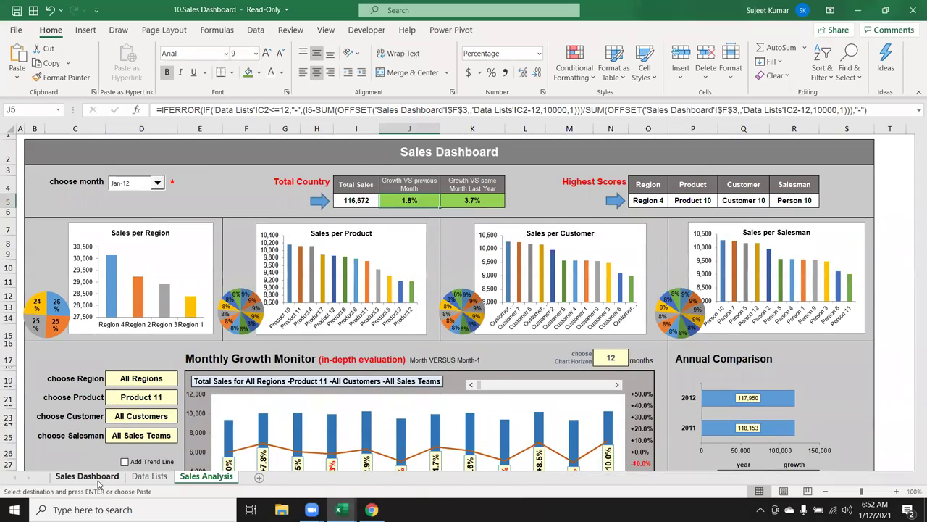
left_click(87, 476)
scroll(337, 278, "down", 1)
scroll(338, 278, "down", 2)
scroll(338, 279, "up", 6)
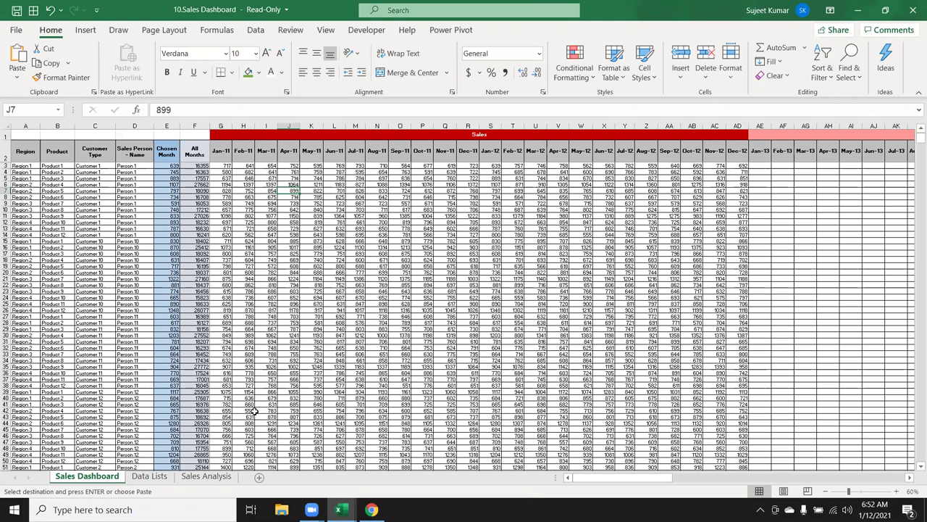
left_click(188, 478)
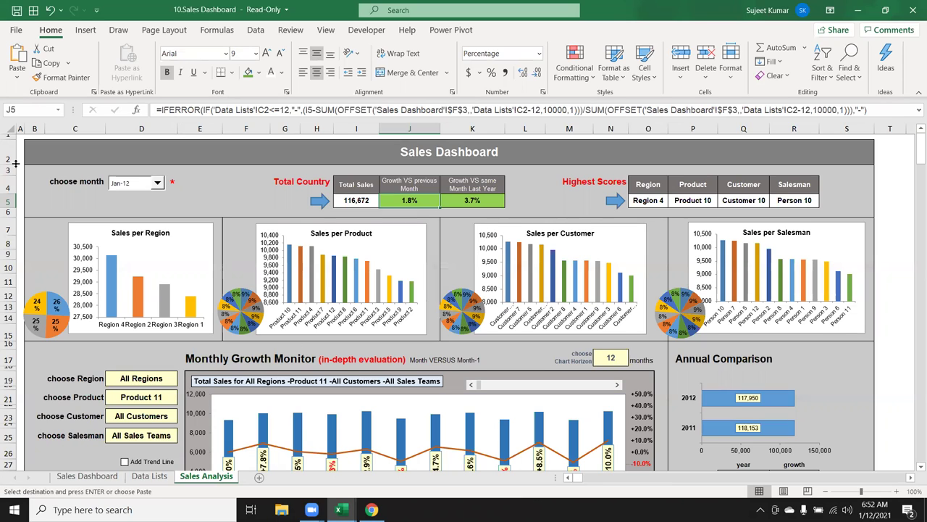
Copy the Sales Analysis sheet to (new book) using Move or Copy with Create a copy ticked
right_click(197, 482)
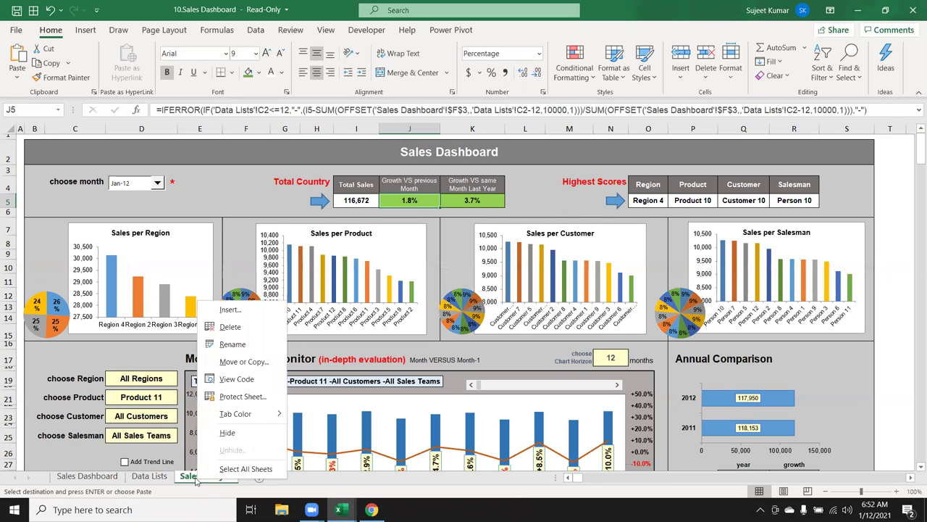
left_click(240, 367)
left_click(175, 418)
left_click(171, 323)
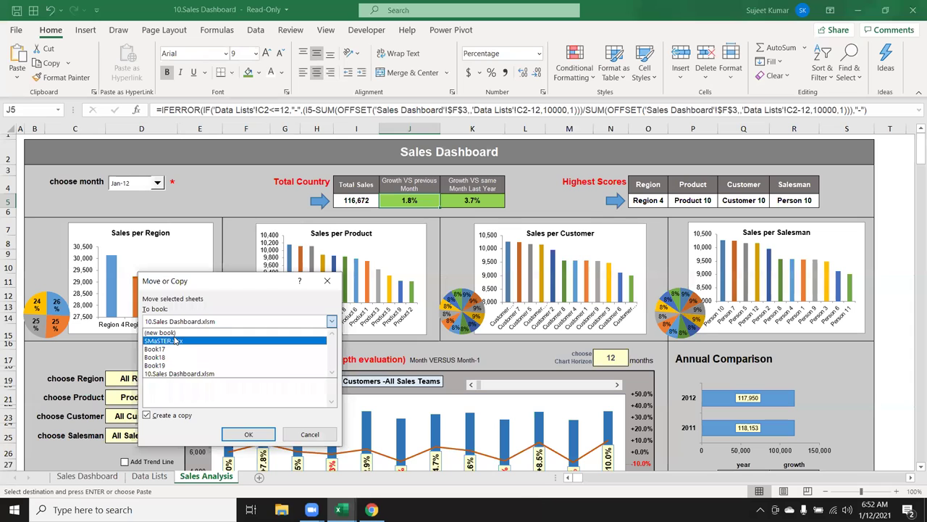
left_click(163, 332)
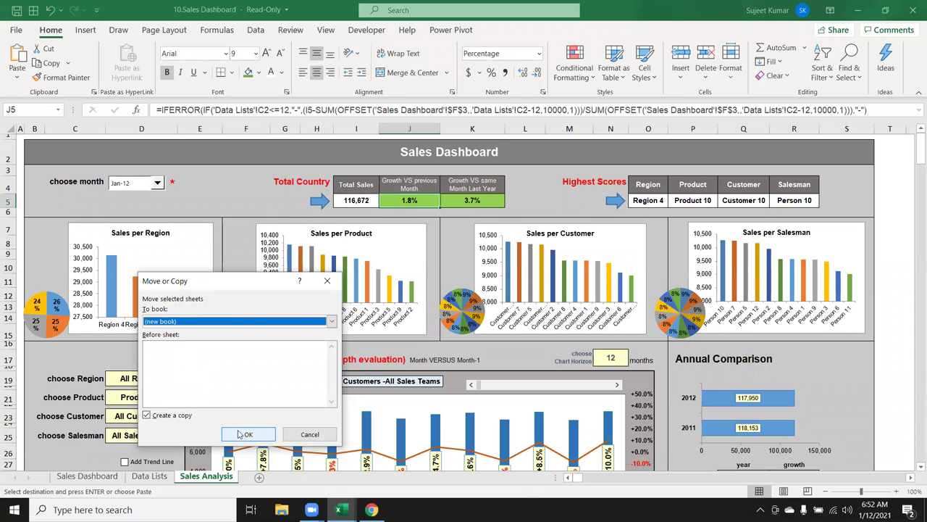
left_click(244, 434)
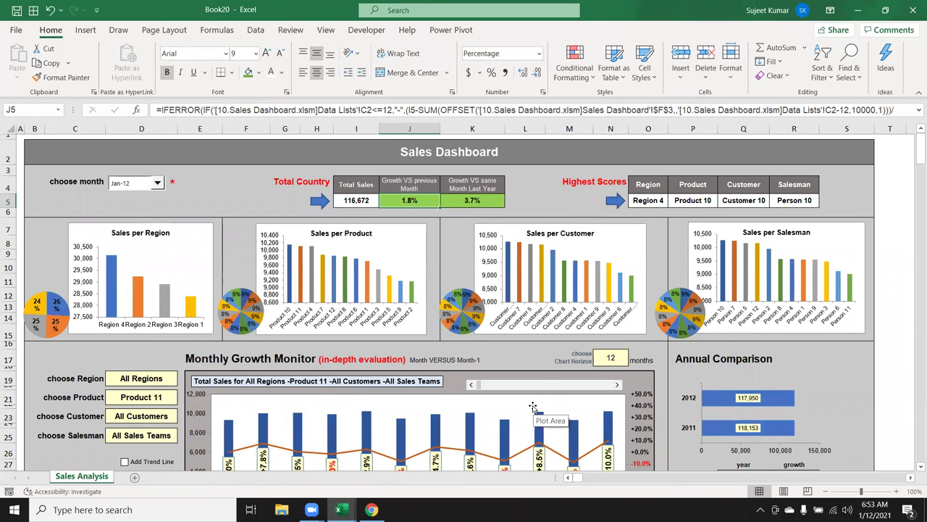
Inspect J5's formula and its 10.Sales Dashboard file reference, leaving it unchanged
left_click(432, 110)
left_click_drag(340, 110, 203, 110)
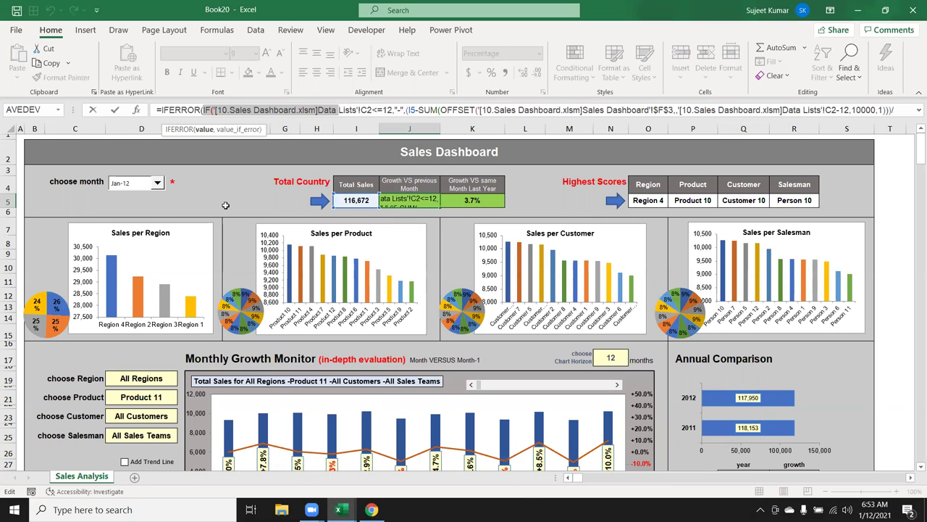
key("Escape")
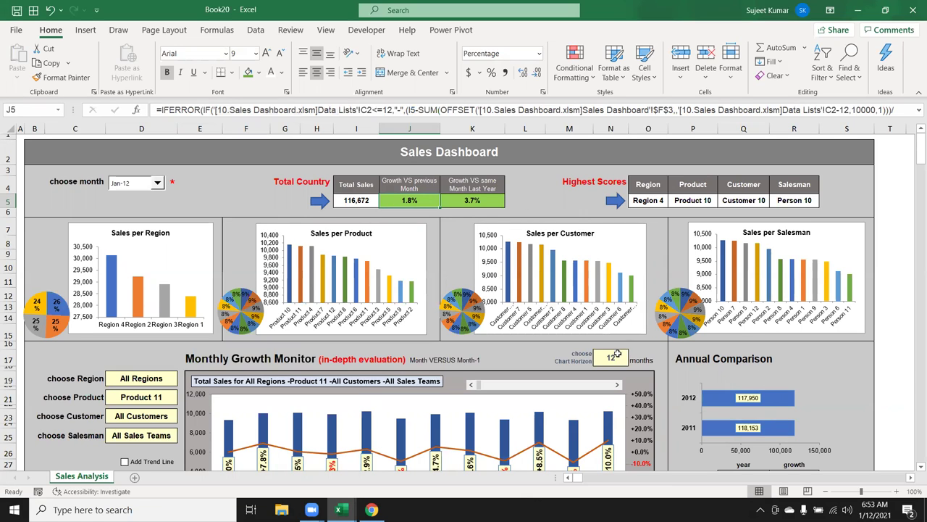
Select the whole Sales Analysis sheet with the Select All corner and copy it
scroll(471, 344, "down", 1)
scroll(471, 343, "down", 4)
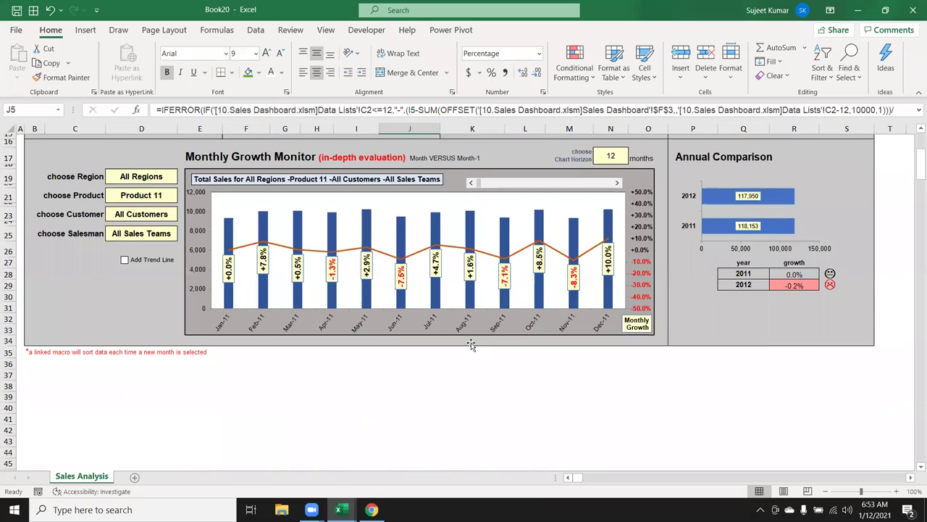
scroll(471, 343, "up", 3)
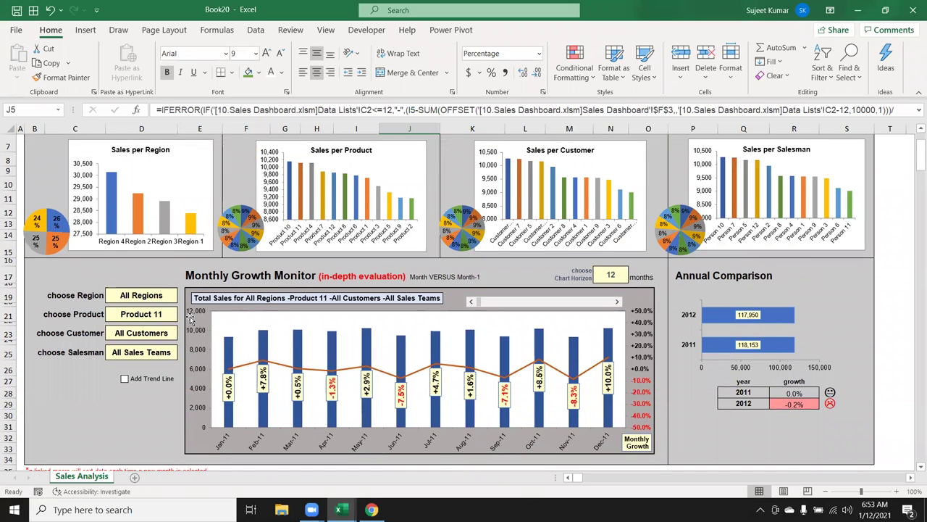
scroll(187, 310, "up", 2)
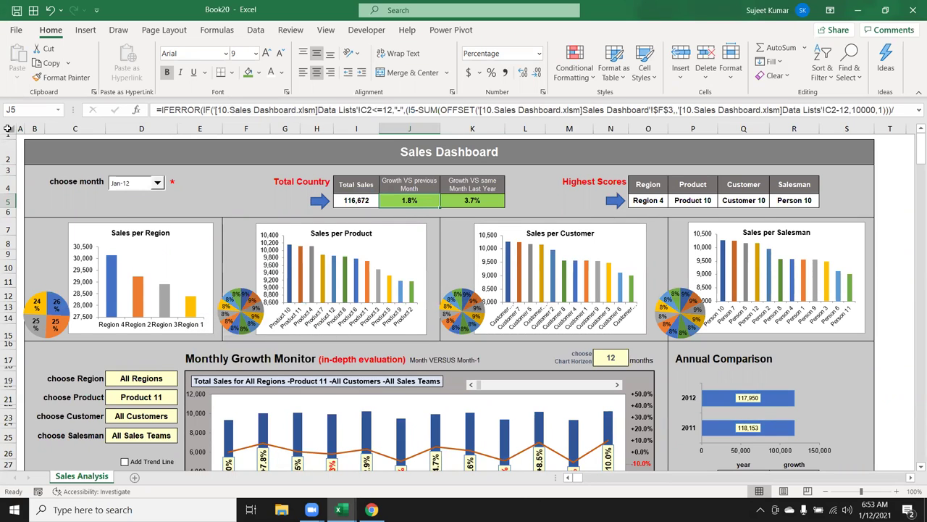
left_click(7, 129)
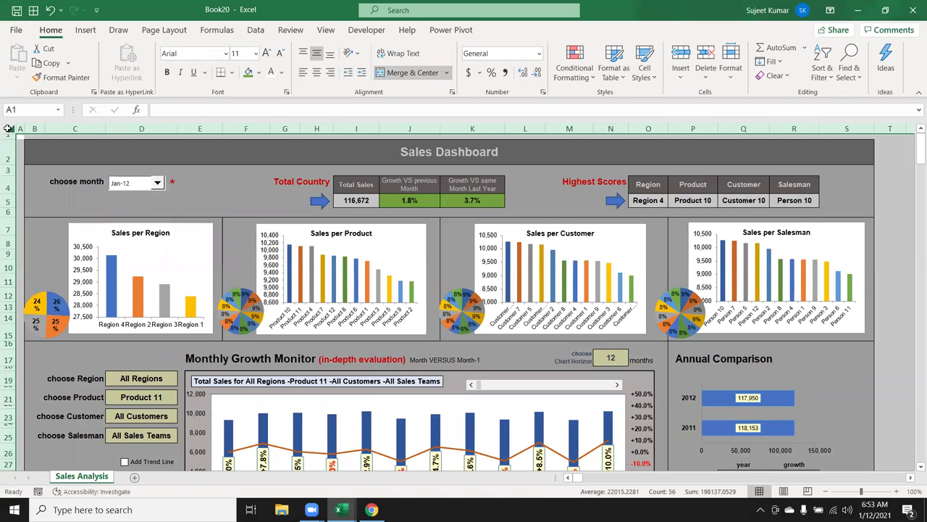
key("ctrl+c")
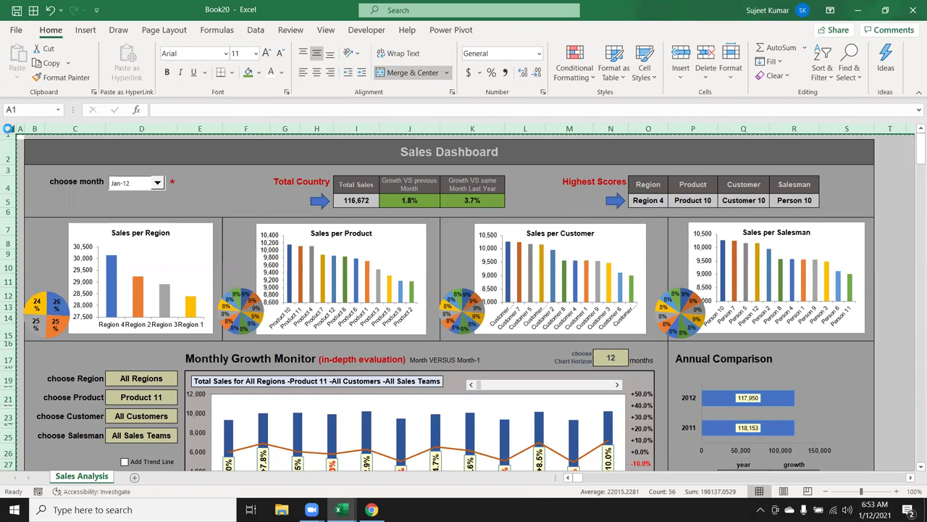
Paste the copied sheet back at A1 using Paste Special Values
right_click(41, 151)
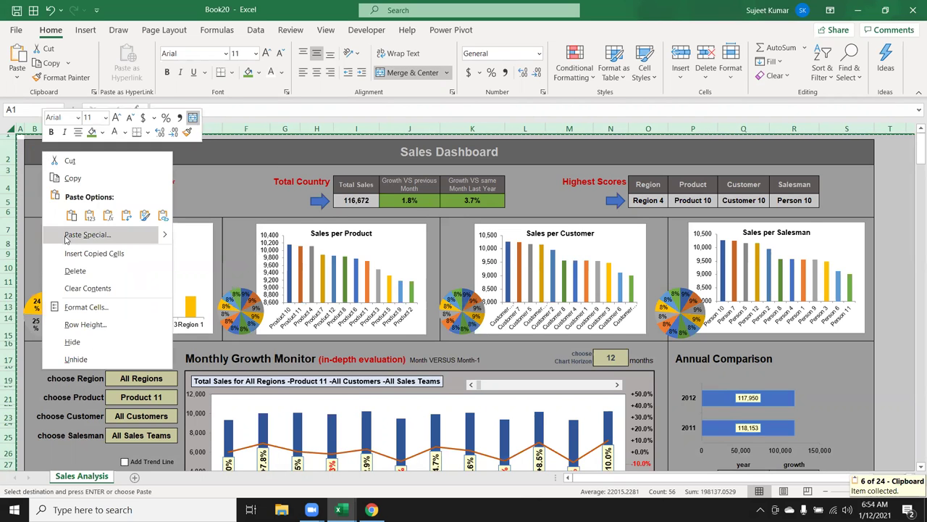
left_click(66, 239)
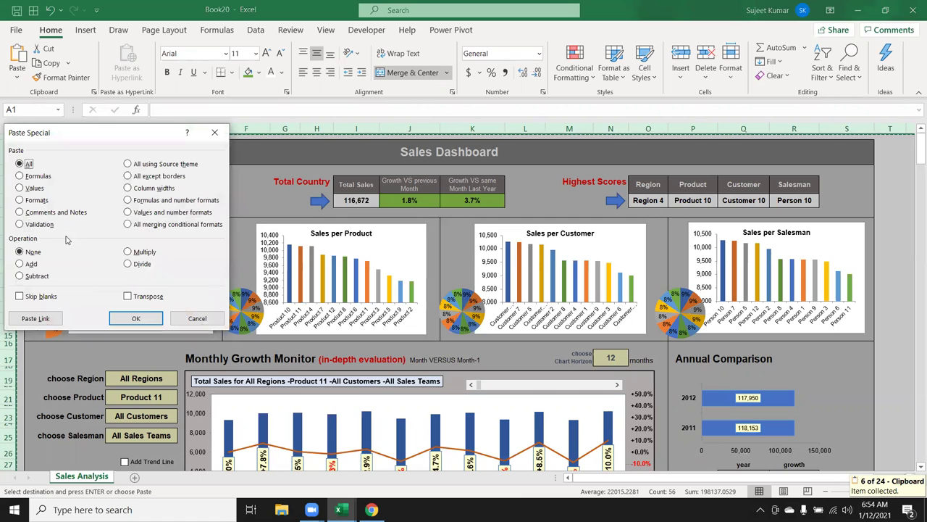
left_click(34, 188)
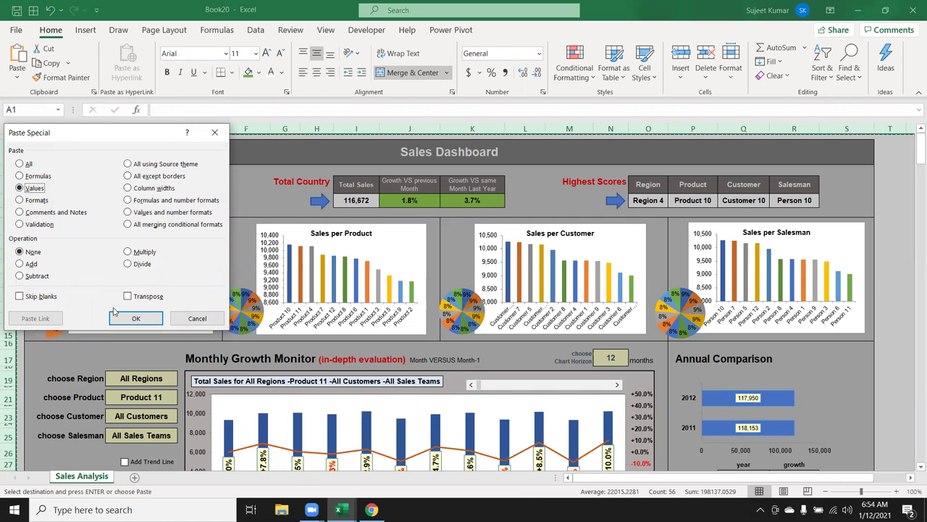
left_click(127, 320)
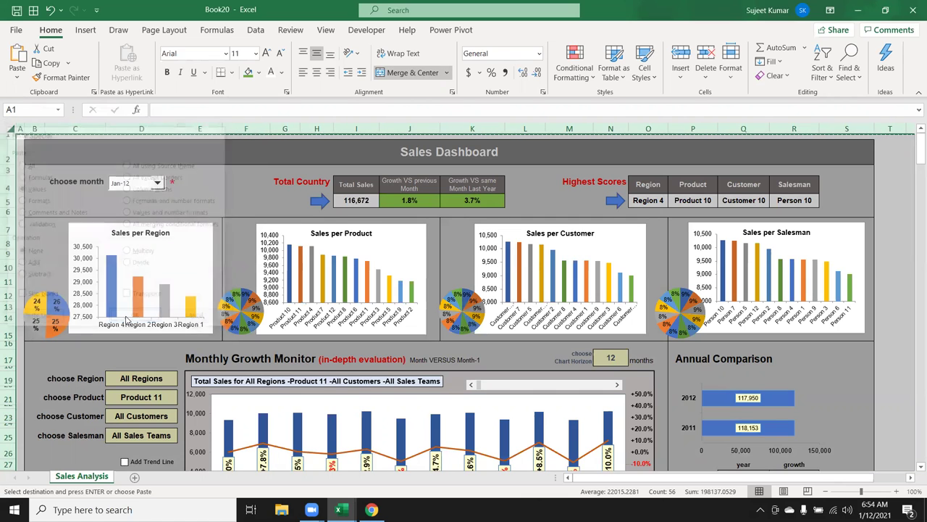
Check that I5, J5, K5 and O5:R5 now hold fixed values, e.g. K5 at 3.66881991772034%
left_click(371, 201)
left_click(417, 201)
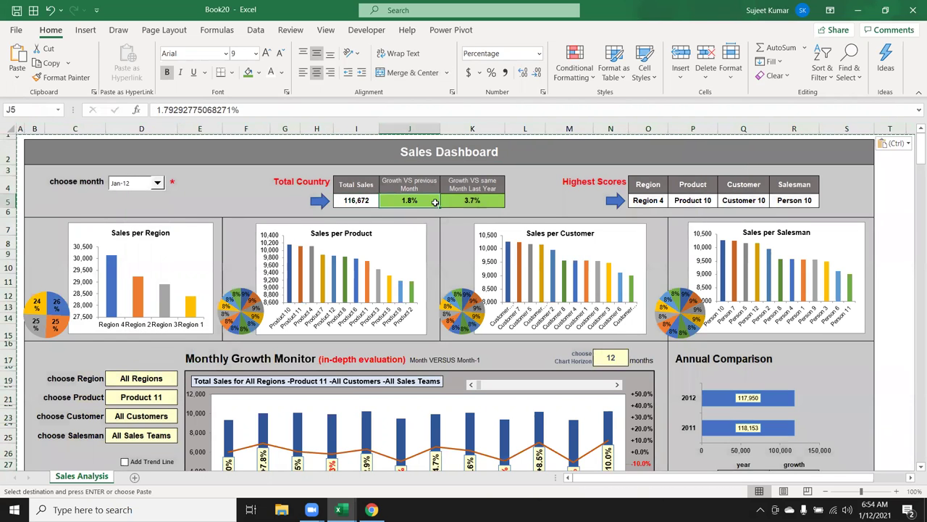
left_click(463, 201)
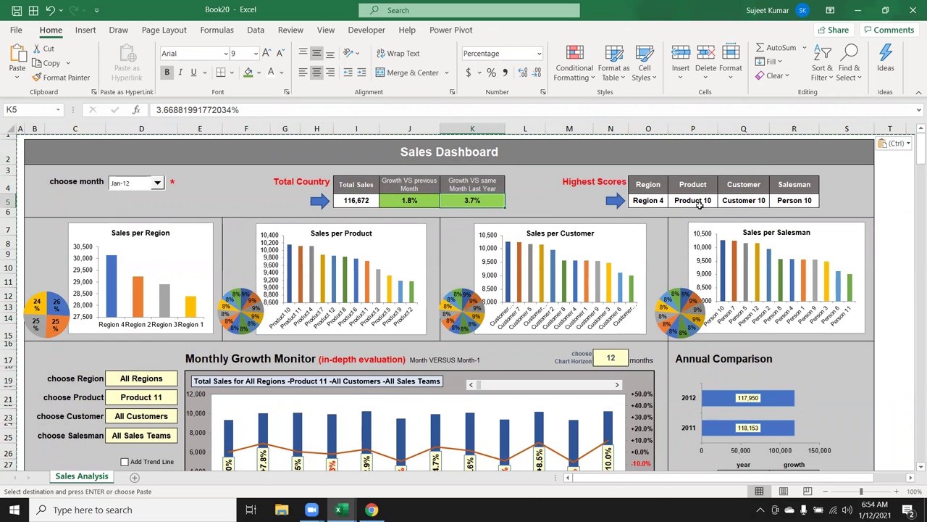
left_click(649, 201)
left_click(696, 202)
left_click(744, 201)
left_click(791, 204)
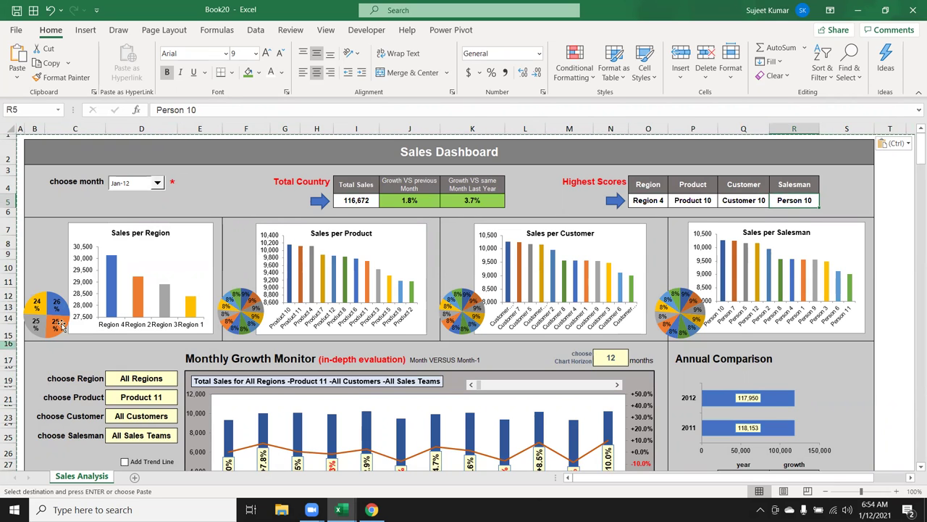
left_click(397, 195)
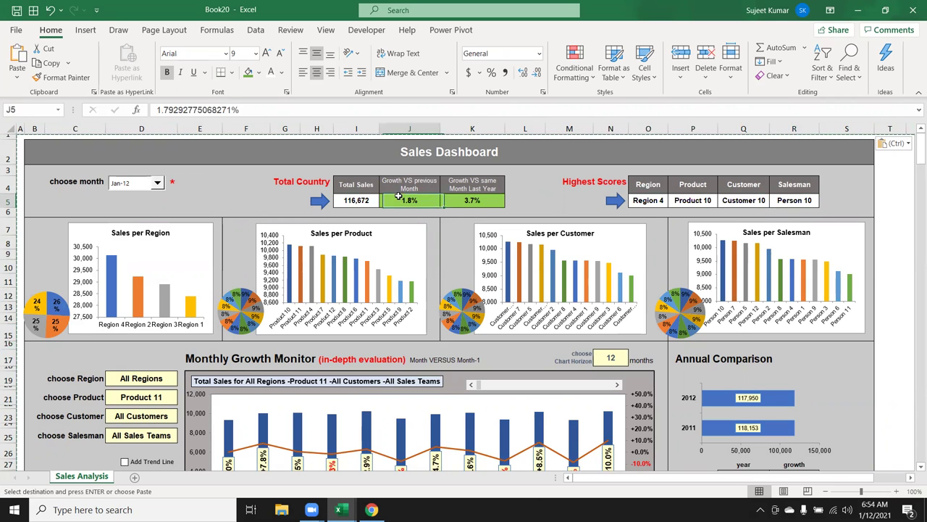
left_click(471, 211)
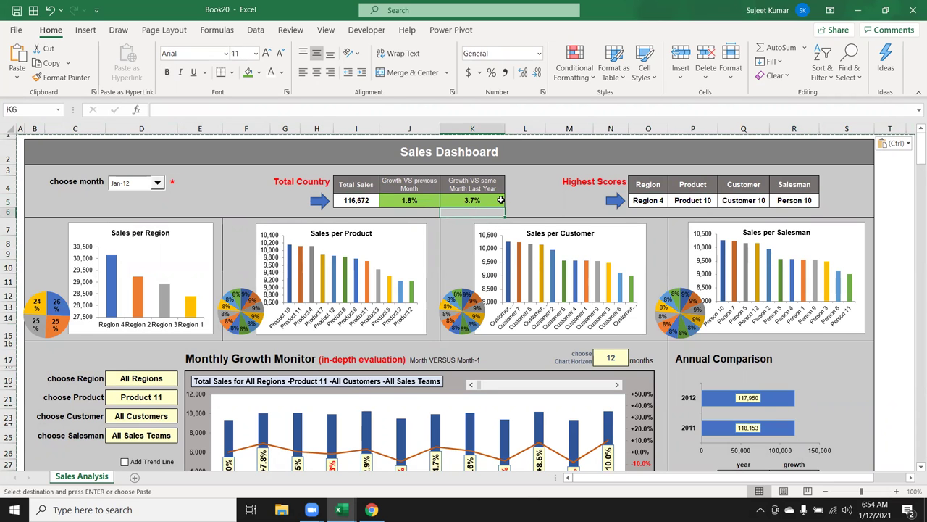
left_click(500, 200)
scroll(362, 461, "down", 4)
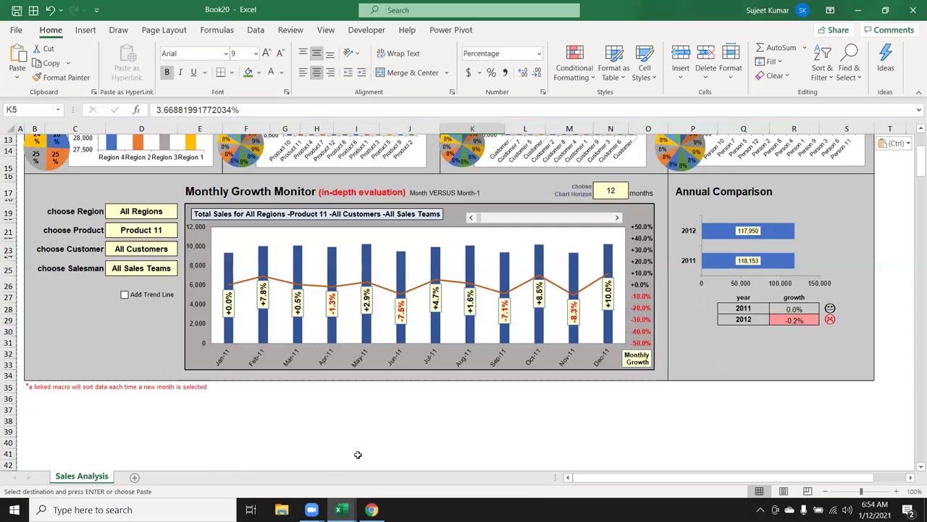
scroll(358, 455, "up", 2)
scroll(358, 455, "up", 1)
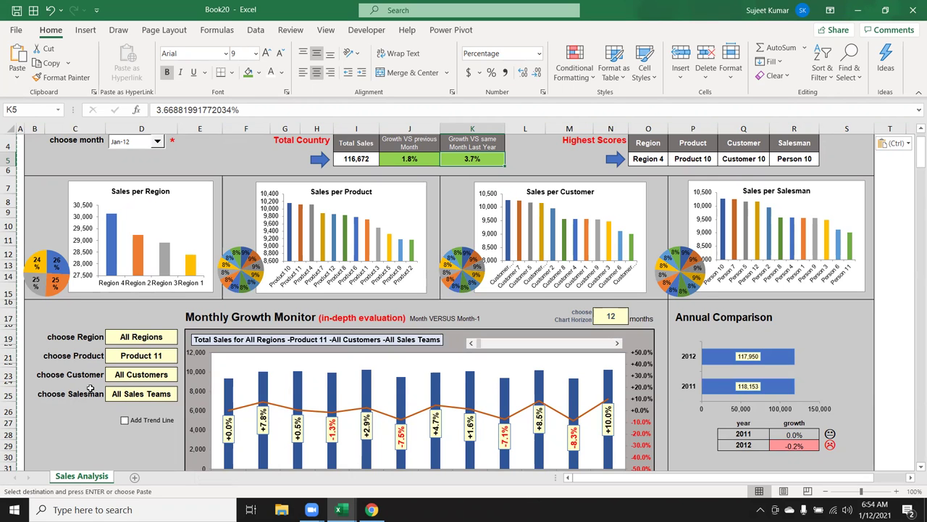
Close Book20 and 10.Sales Dashboard without saving, dismissing the clipboard prompt
left_click(913, 13)
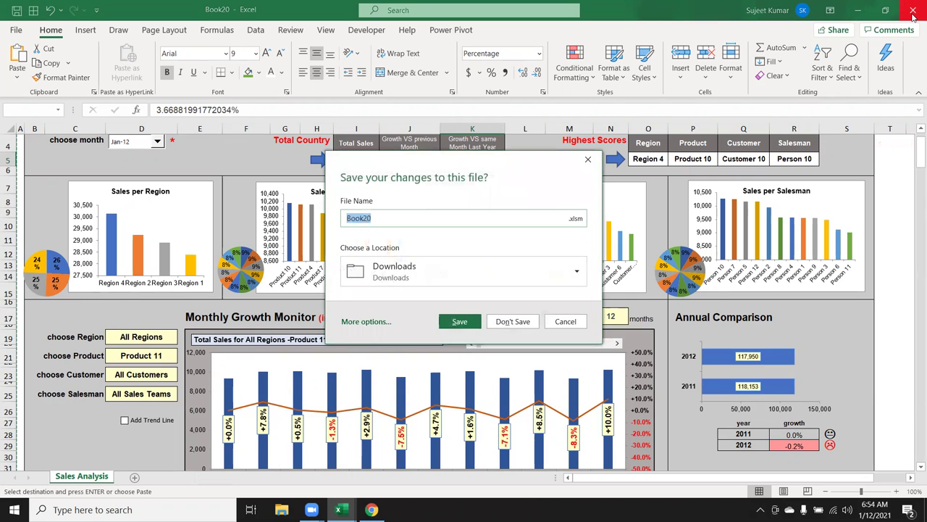
left_click(512, 322)
left_click(466, 295)
left_click(913, 12)
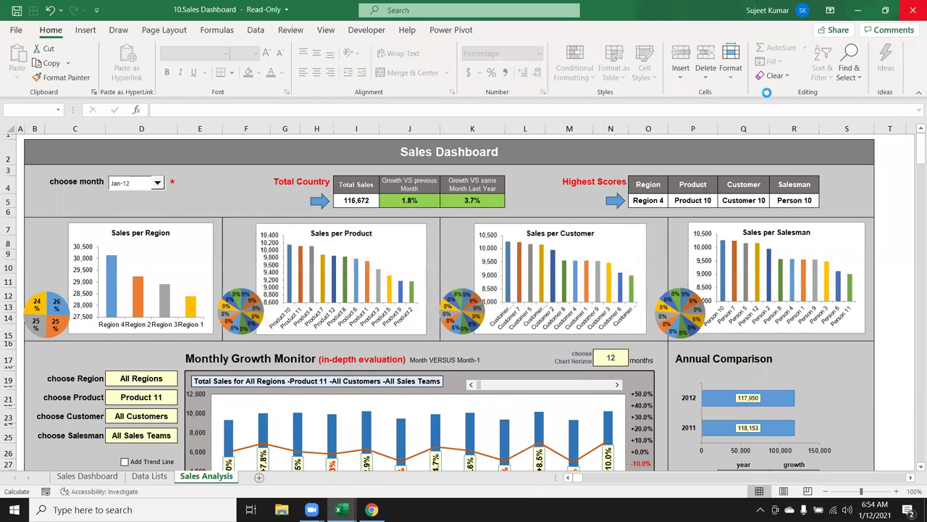
left_click(475, 269)
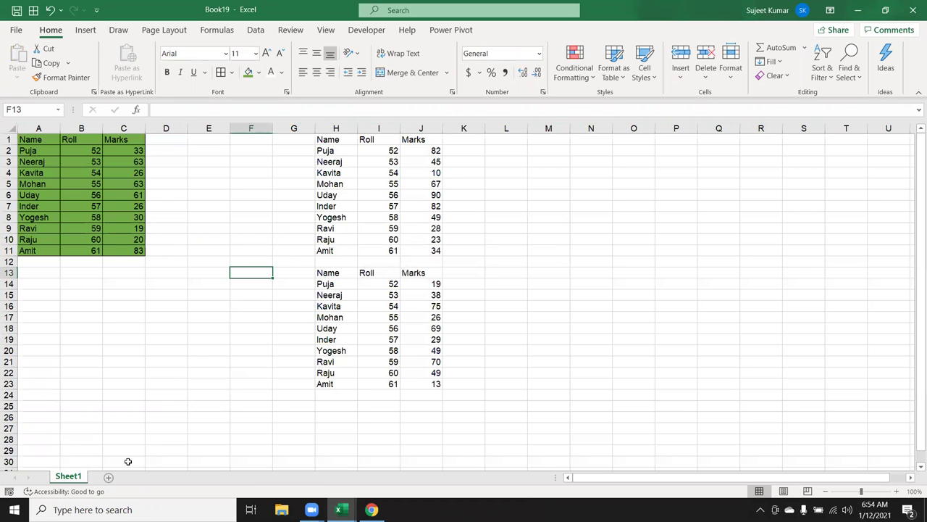
Add Sheet2, then on Sheet1 copy the Name/Roll/Marks table A1:C11
left_click(109, 477)
left_click(80, 477)
left_click(108, 174)
left_click(53, 172)
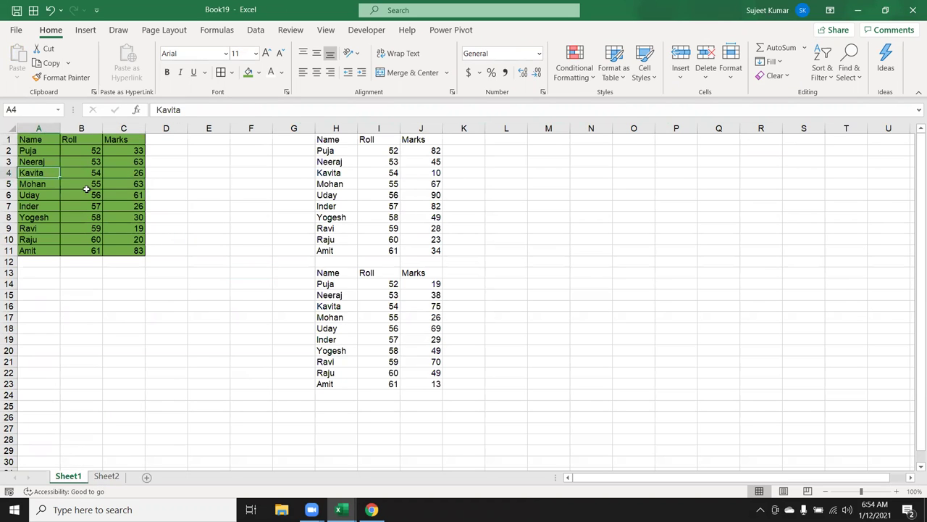
left_click(52, 139)
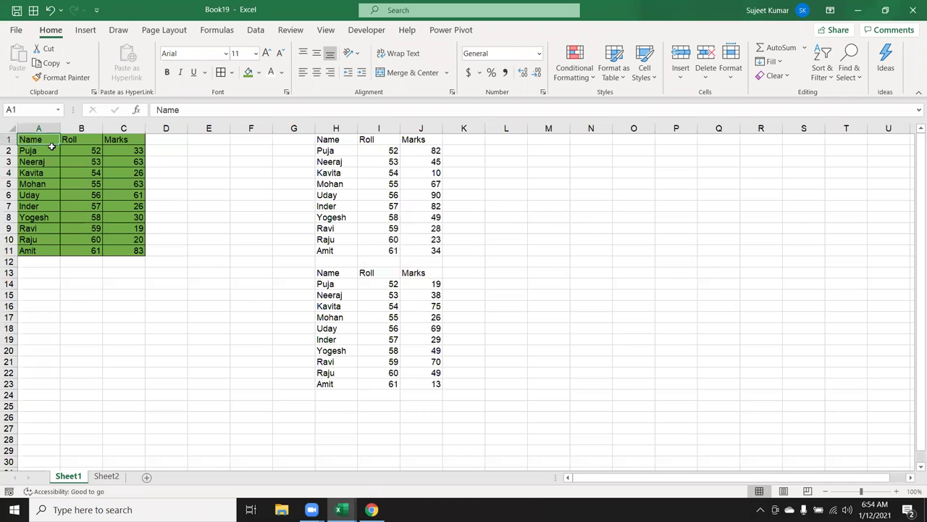
left_click(122, 251, "shift")
key("ctrl+c")
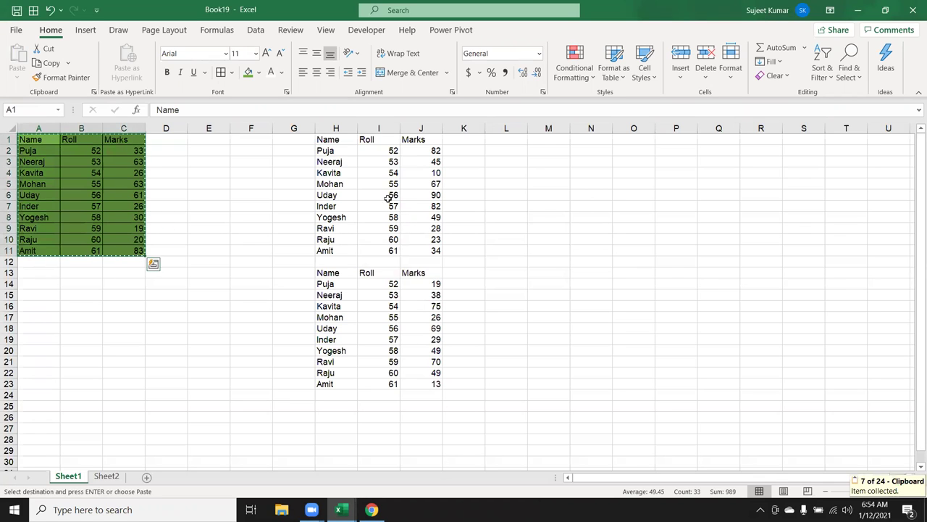
Paste the copied table at M3 as values only, without fill or borders
left_click(535, 162)
right_click(539, 161)
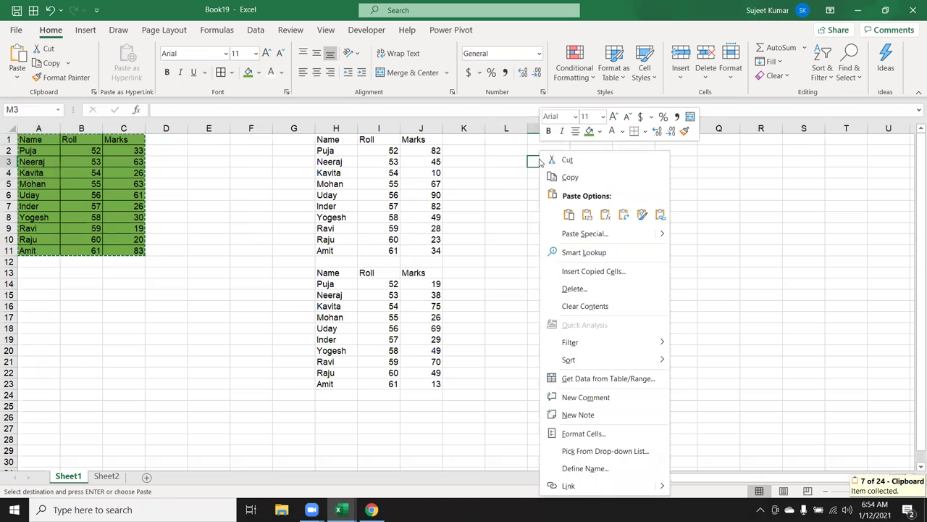
left_click(573, 235)
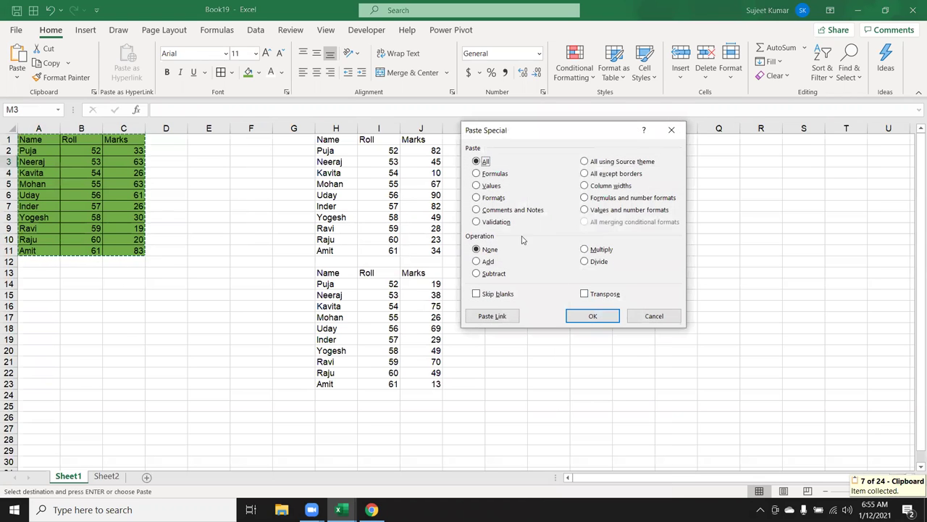
left_click(490, 187)
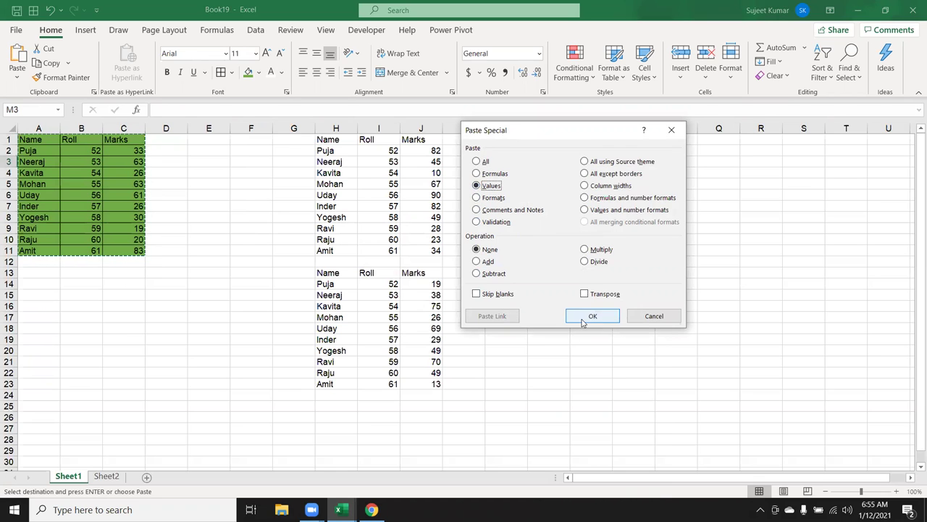
left_click(579, 318)
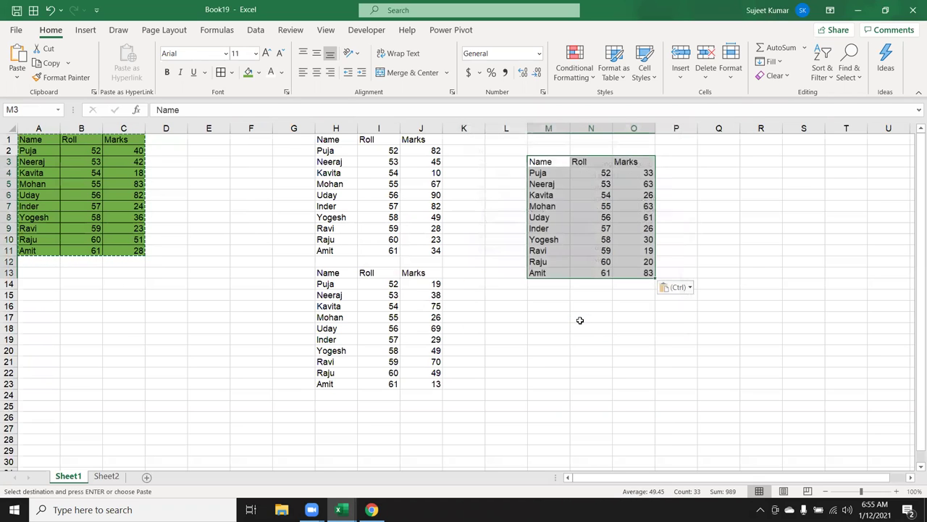
left_click(708, 151)
right_click(710, 151)
Paste only the table's formats into Q2:S12 via Paste Special Formats
left_click(739, 231)
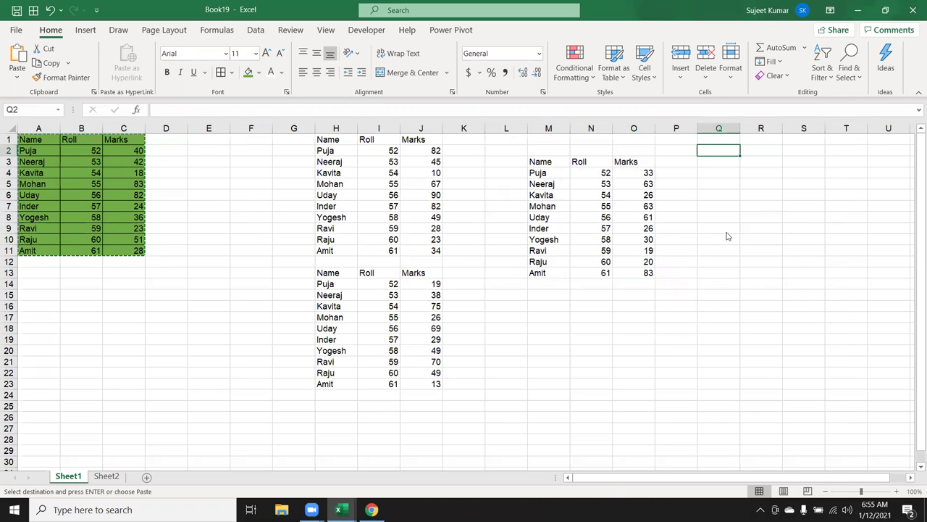
left_click(642, 196)
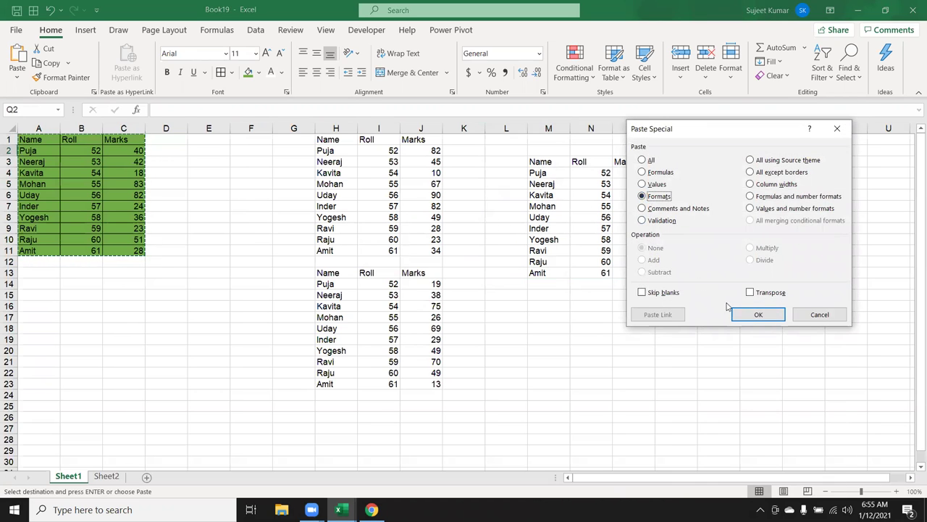
left_click(757, 314)
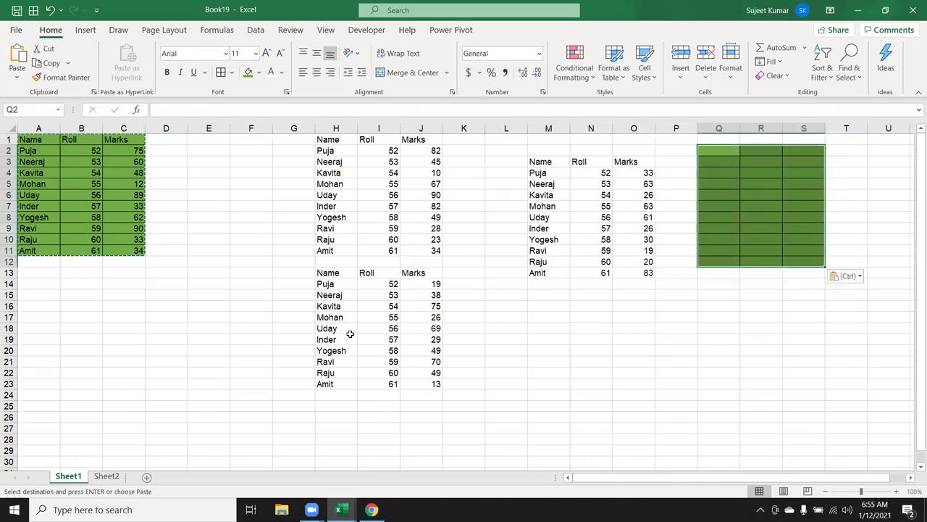
Open Paste Special at L16 and cancel it without pasting anything
right_click(503, 307)
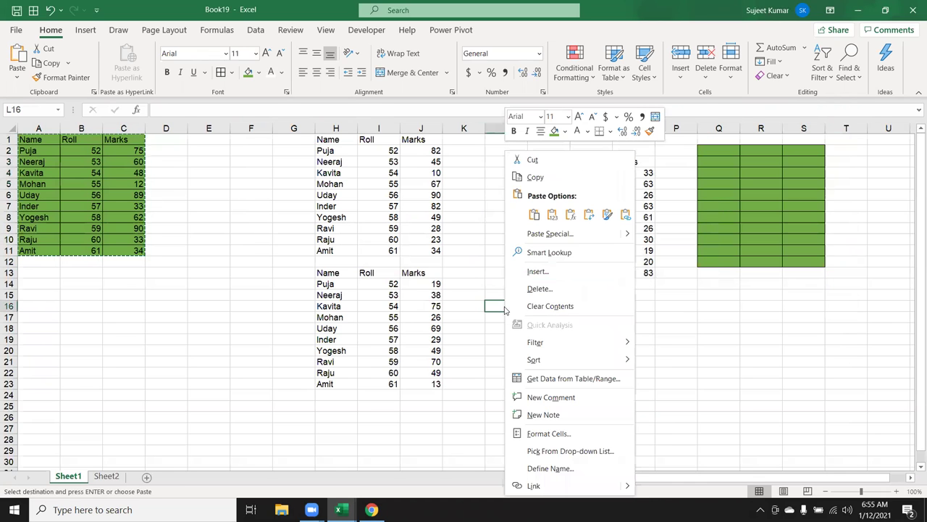
left_click(522, 234)
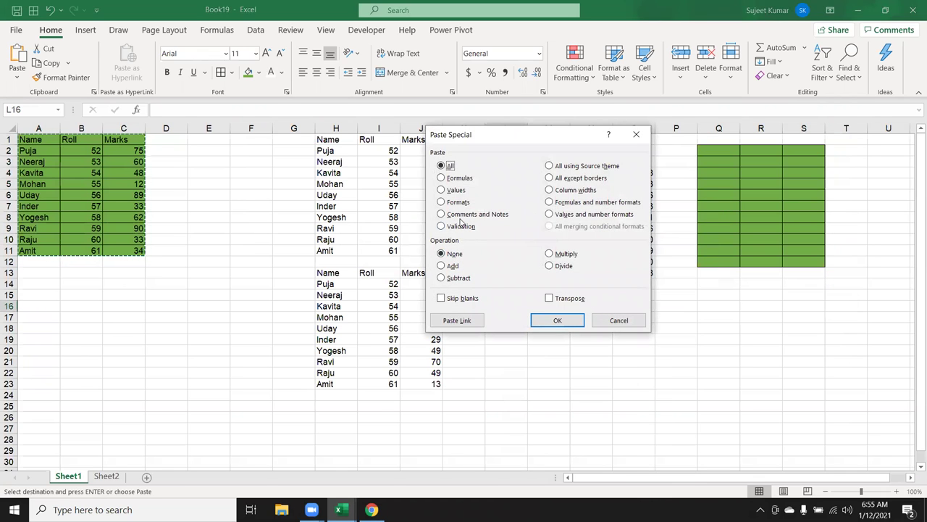
left_click(619, 319)
left_click(336, 218)
left_click(112, 140)
right_click(114, 139)
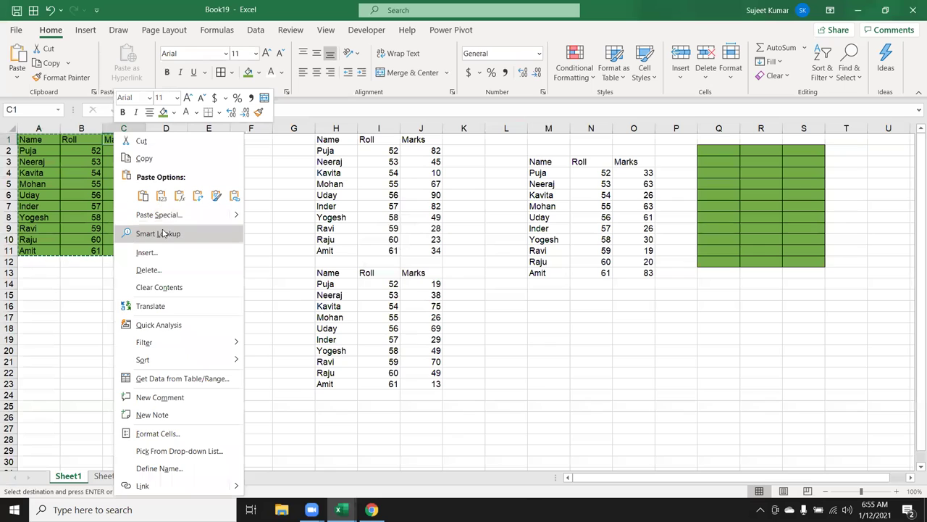
Post a new comment reading 'hi' on the Marks heading in C1
left_click(160, 398)
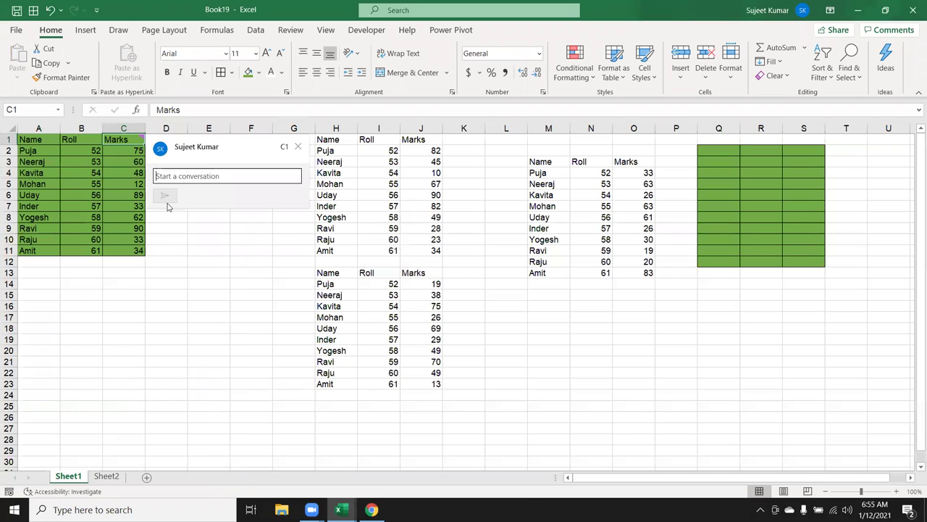
type("hi")
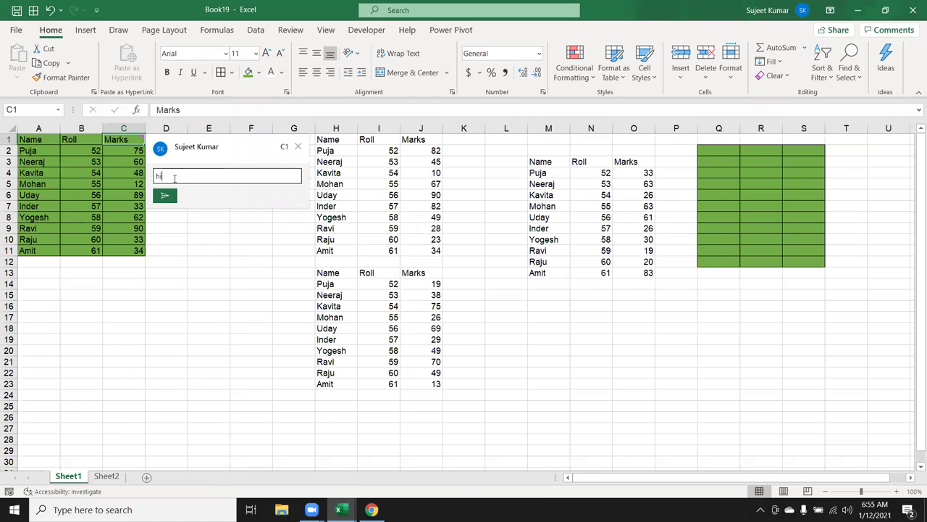
left_click(172, 196)
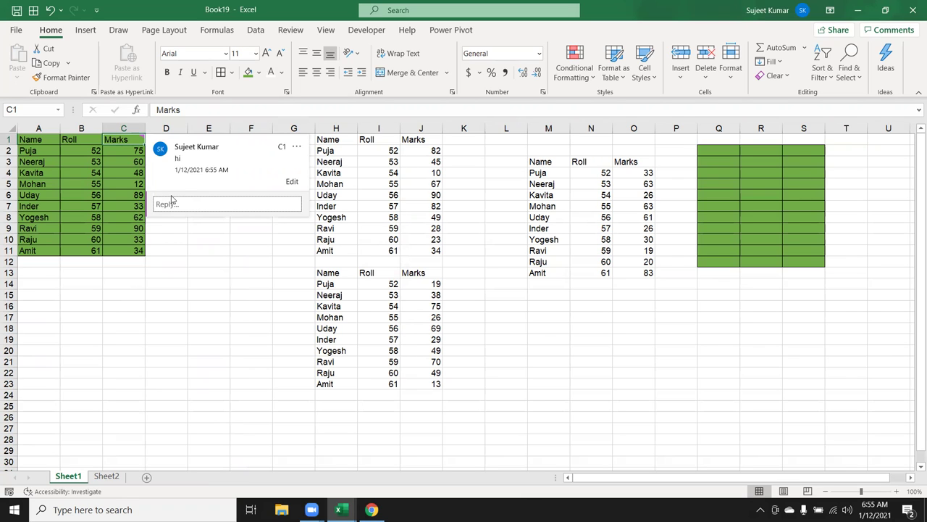
left_click(182, 251)
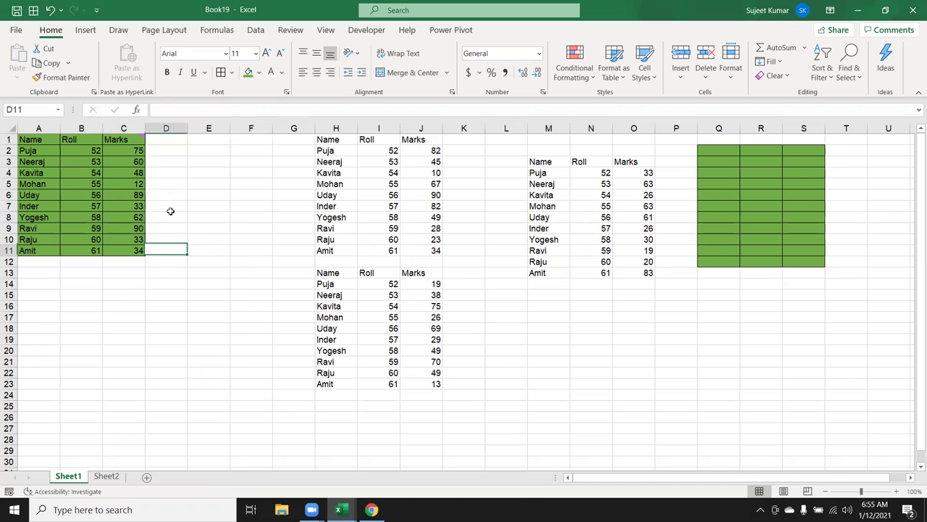
Copy the Marks heading C1 and paste it into N16:N21
right_click(127, 140)
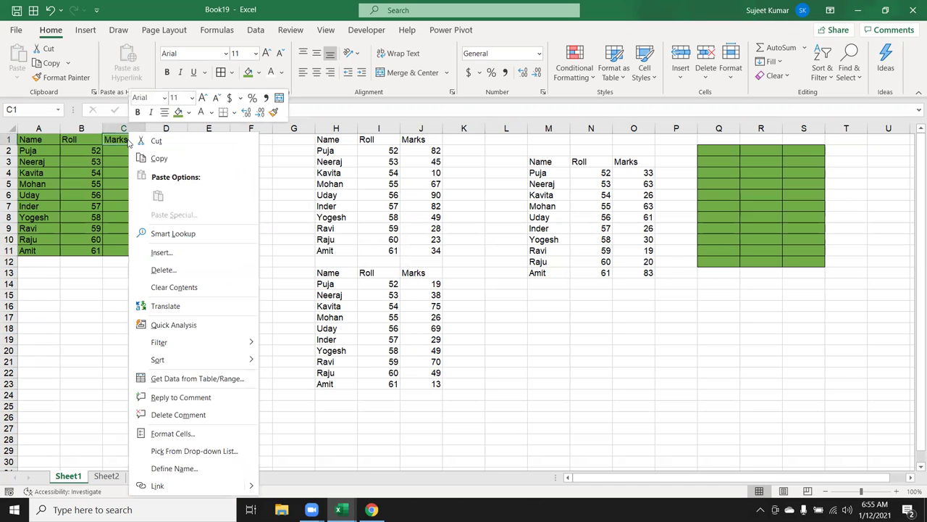
left_click(180, 159)
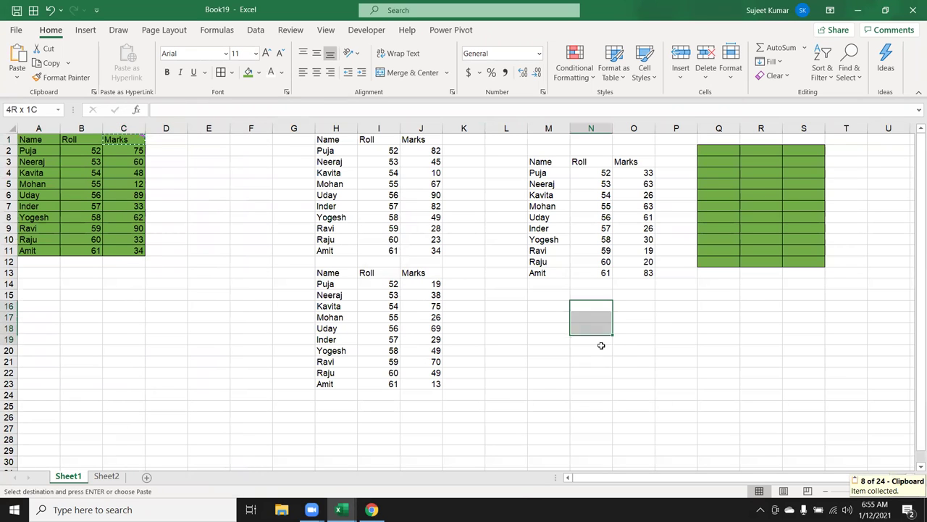
left_click_drag(582, 309, 592, 363)
right_click(593, 340)
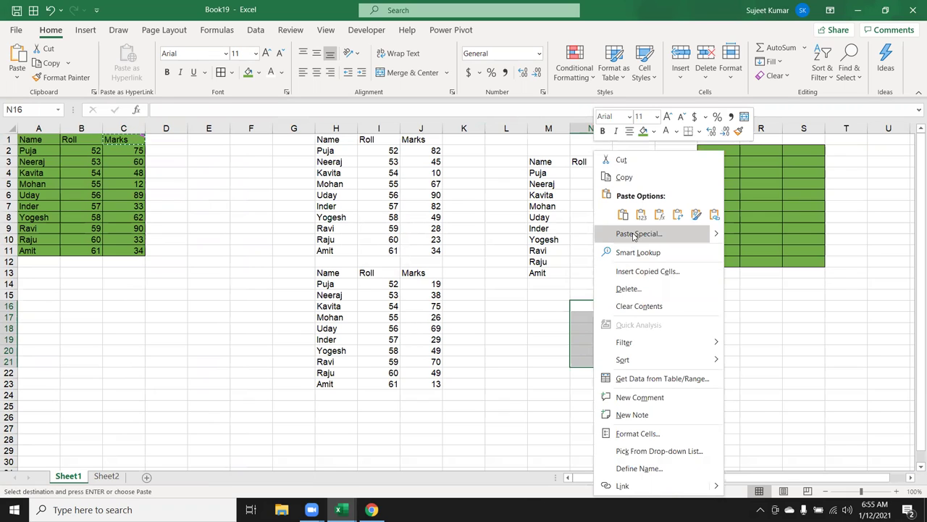
left_click(623, 217)
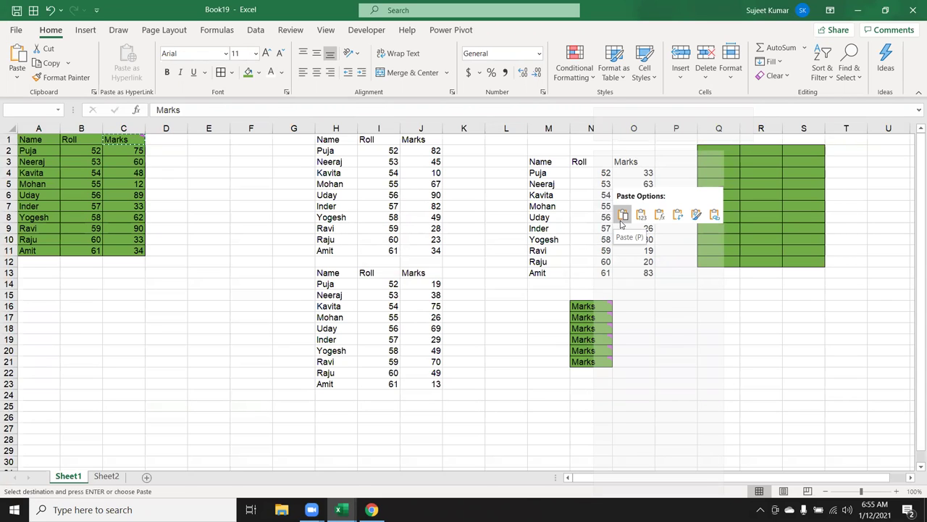
Paste only Comments and Notes from C1 into N16:N21, then select columns H through T
key("shift+F10")
key("Escape")
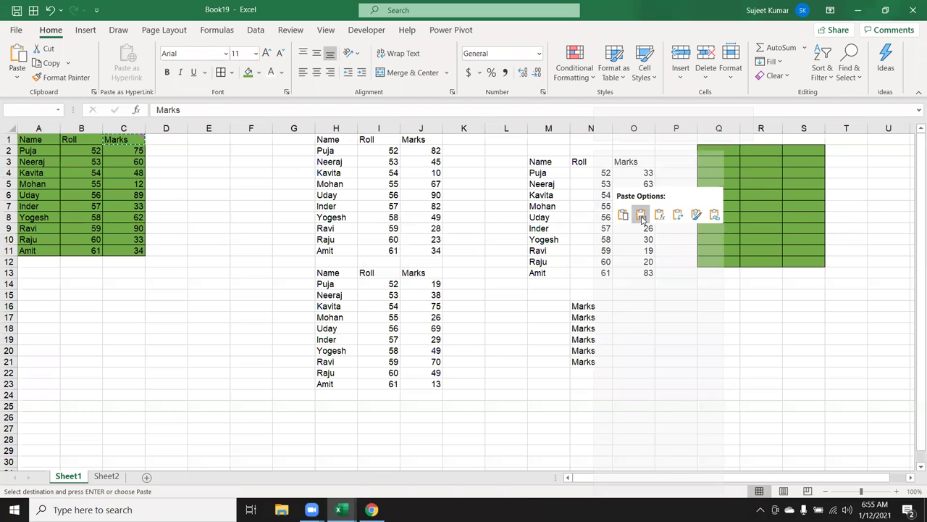
key("shift+F10")
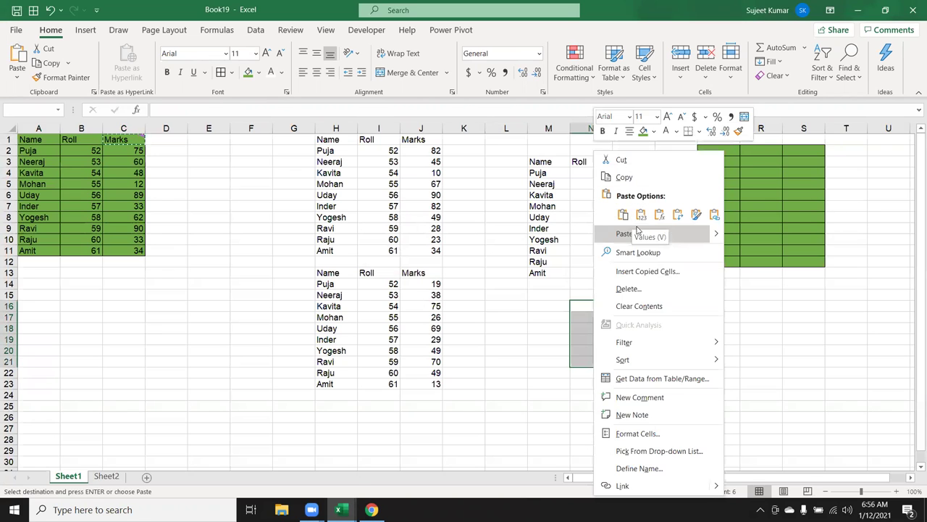
left_click(629, 234)
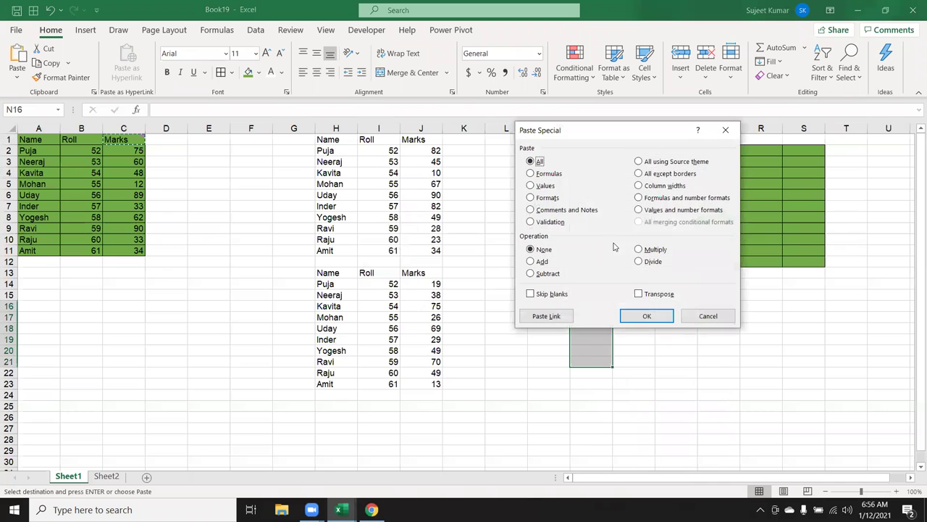
left_click(562, 211)
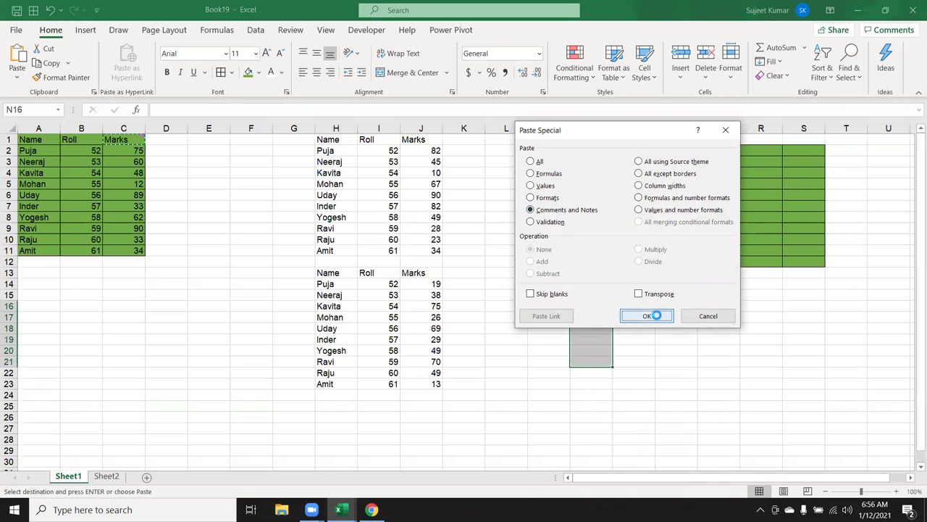
left_click(659, 316)
left_click(506, 317)
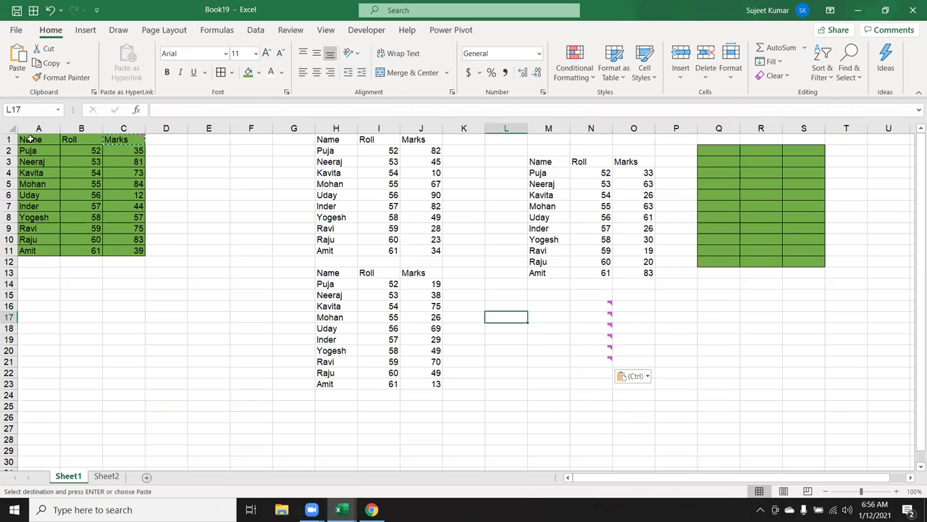
left_click_drag(335, 128, 836, 139)
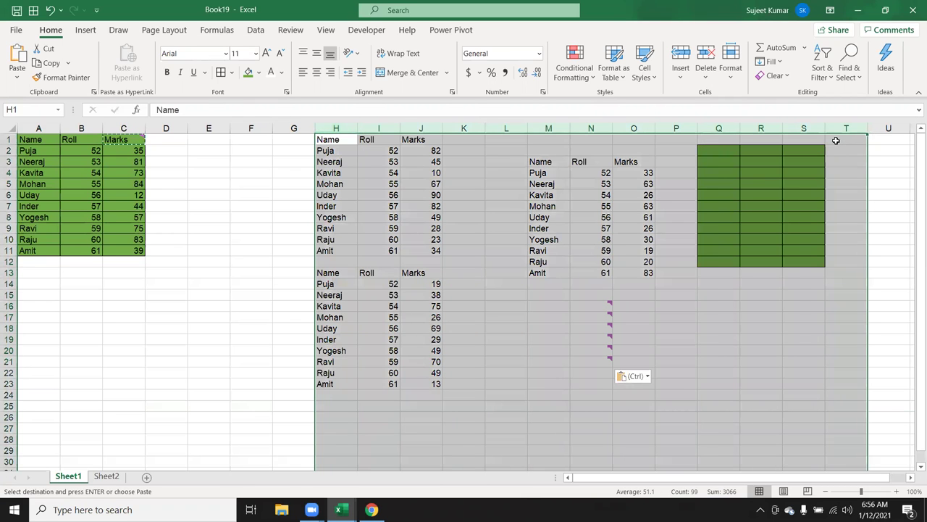
Delete columns H to T and copy the original table A1:C11
key("ctrl+minus")
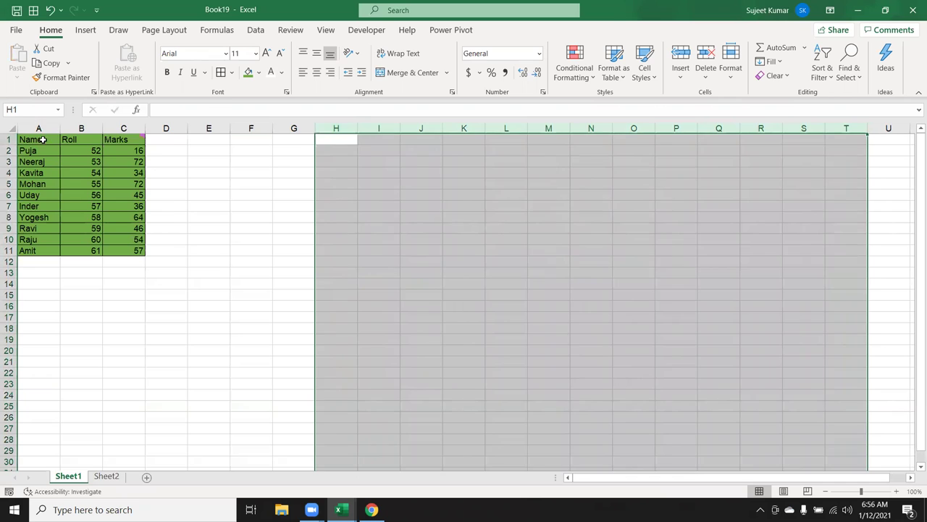
left_click_drag(43, 139, 123, 250)
key("ctrl+c")
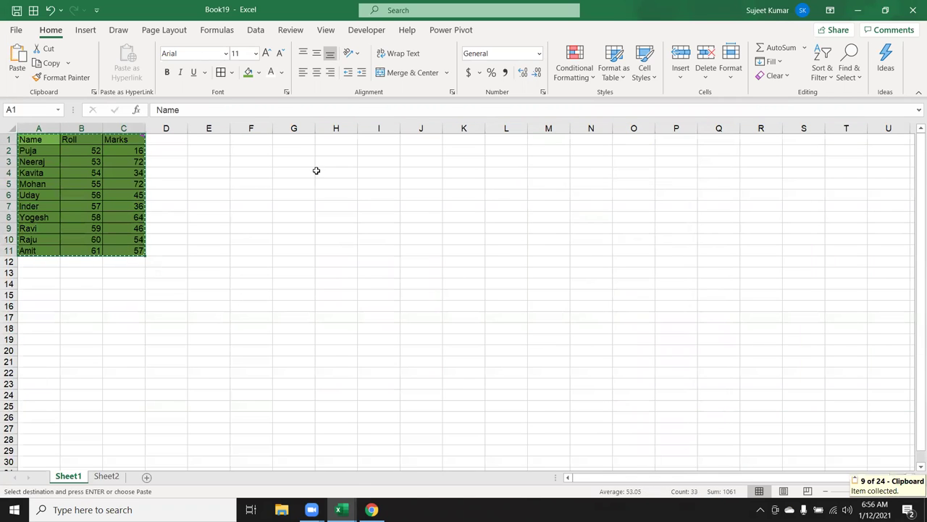
Paste the table at G1 using Paste Special All except borders
left_click(300, 140)
right_click(304, 141)
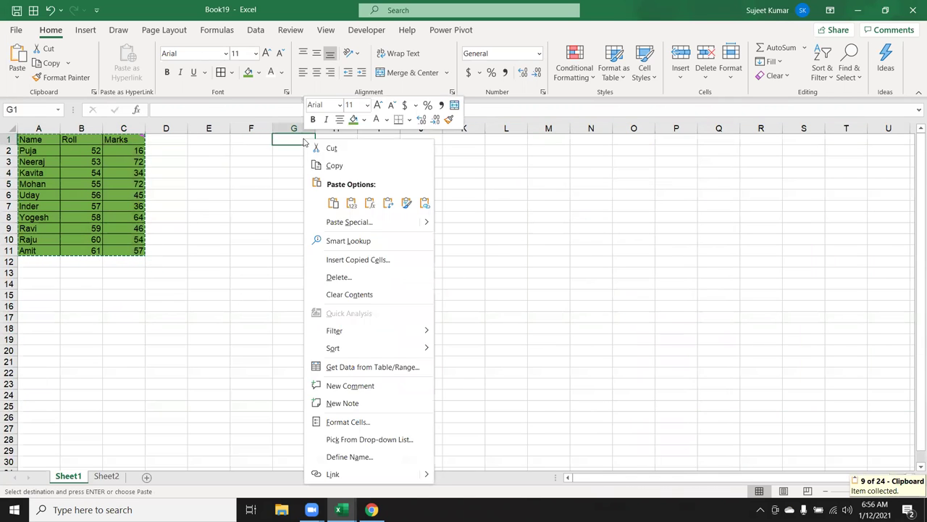
left_click(345, 221)
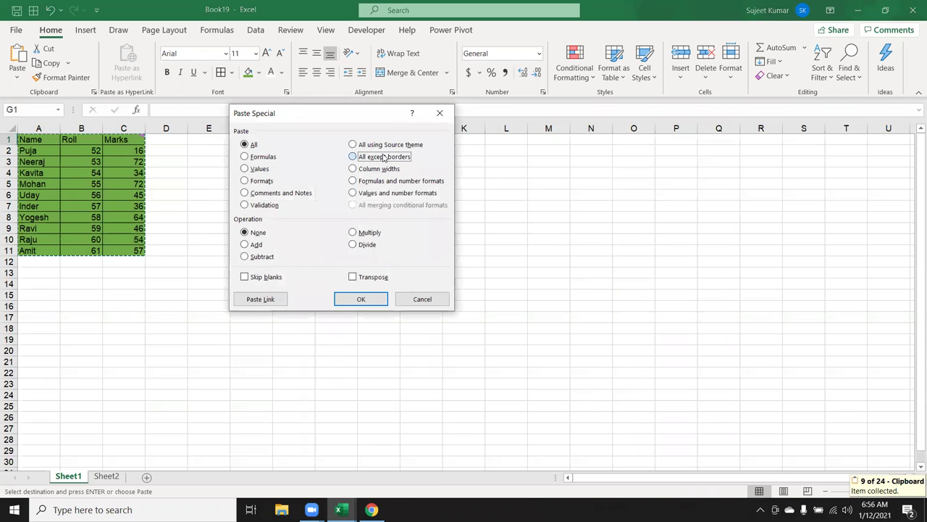
left_click_drag(308, 118, 484, 145)
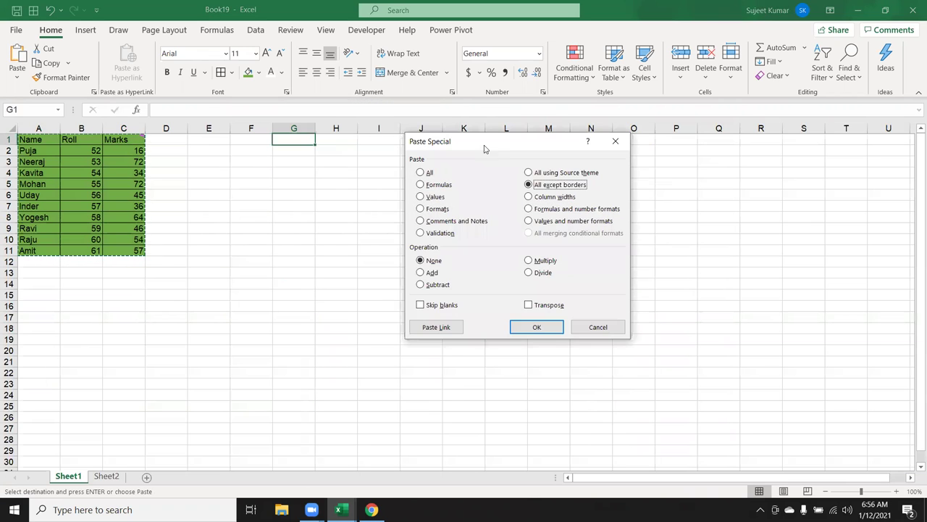
left_click(525, 328)
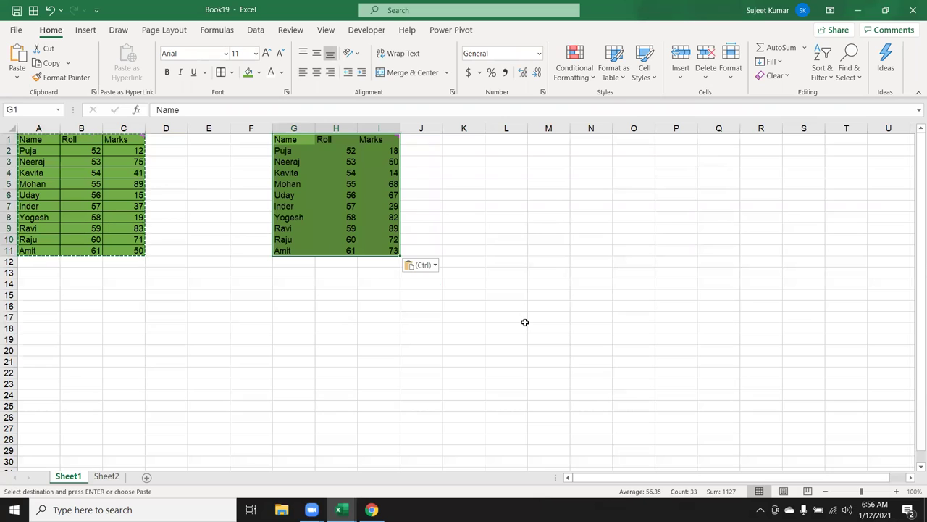
Undo the G1 paste so G1:I11 is empty again
key("ctrl+z")
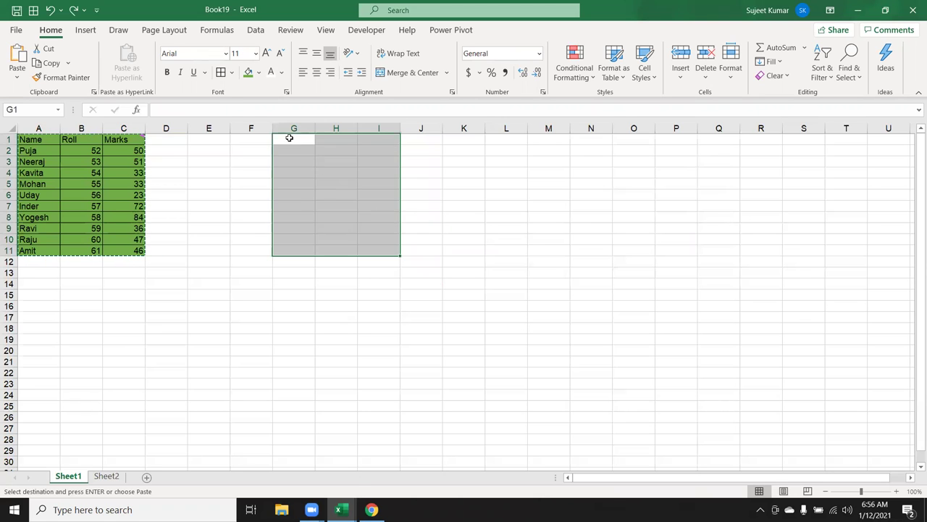
left_click(292, 137)
right_click(291, 137)
key("Escape")
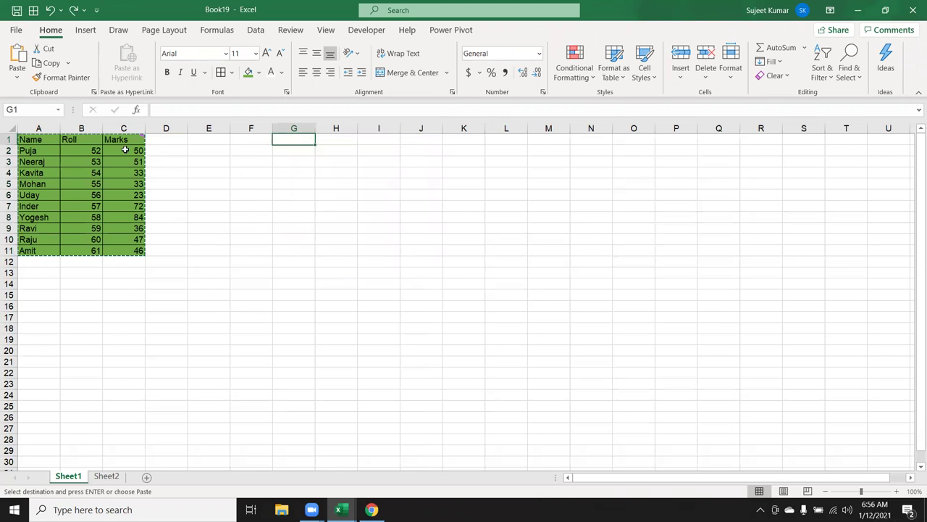
Narrow column A, then copy A1:C11 and paste it at I1
mouse_move(61, 129)
left_mouse_down()
mouse_move(52, 130)
mouse_move(99, 128)
left_mouse_up()
left_click_drag(32, 141, 85, 250)
key("ctrl+c")
left_click(323, 145)
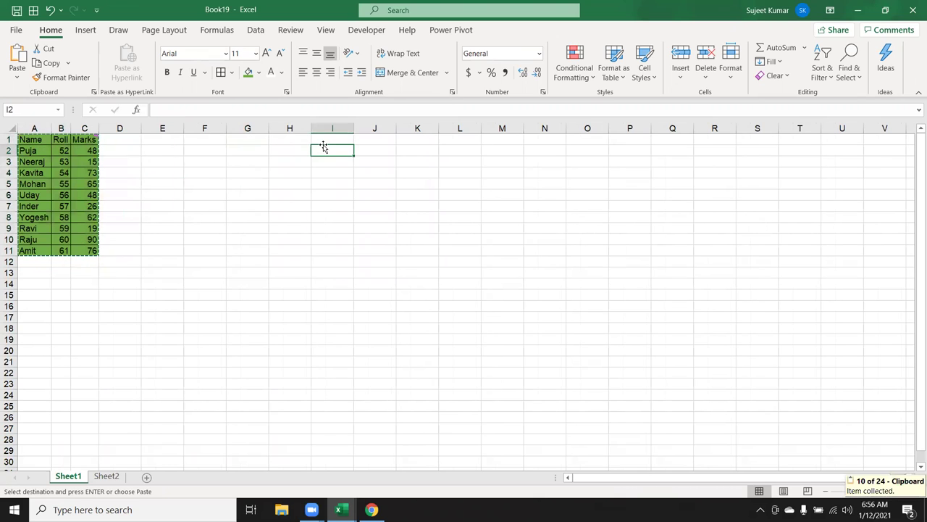
left_click(326, 140)
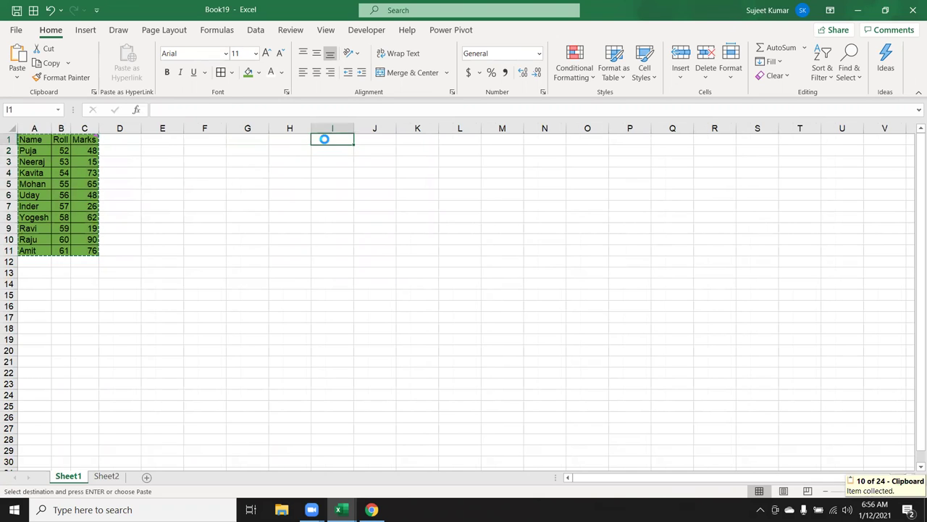
key("ctrl+v")
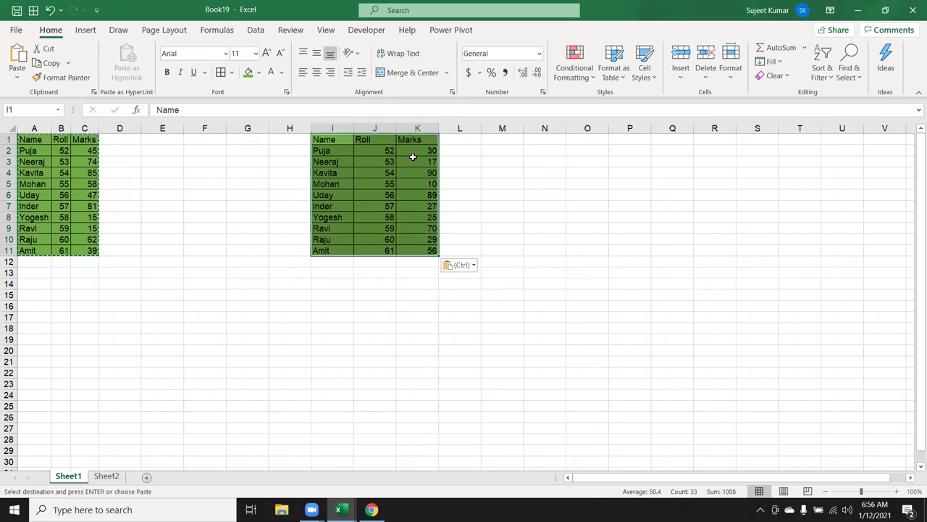
Apply the original column widths to columns I:K with Paste Special Column widths
right_click(413, 157)
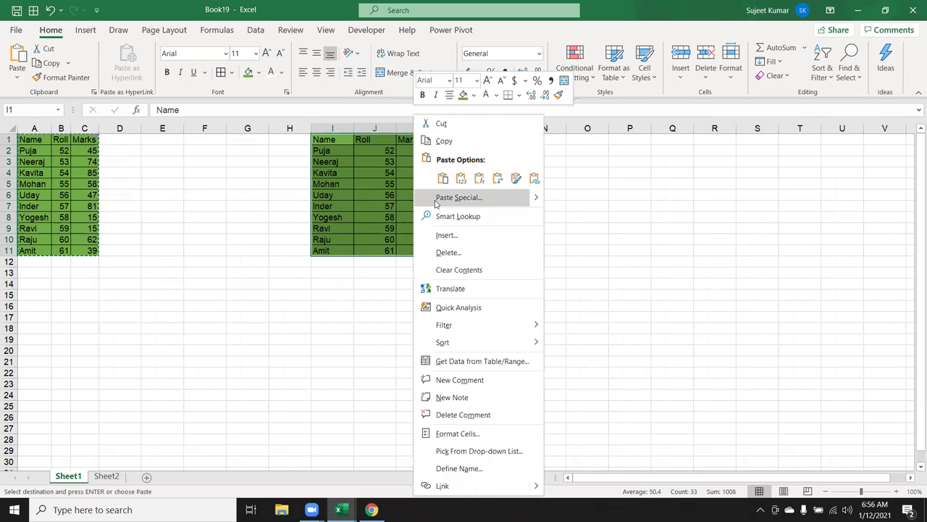
left_click(435, 203)
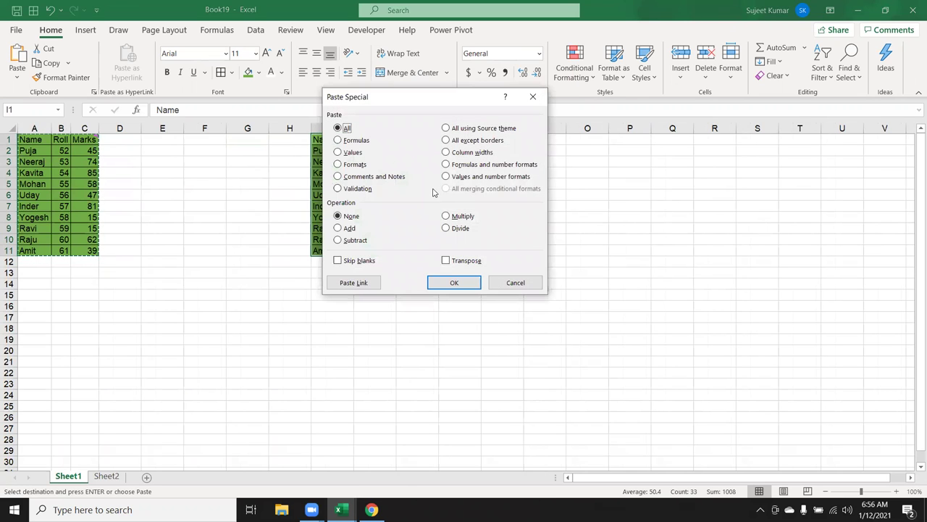
left_click(456, 154)
left_click(455, 282)
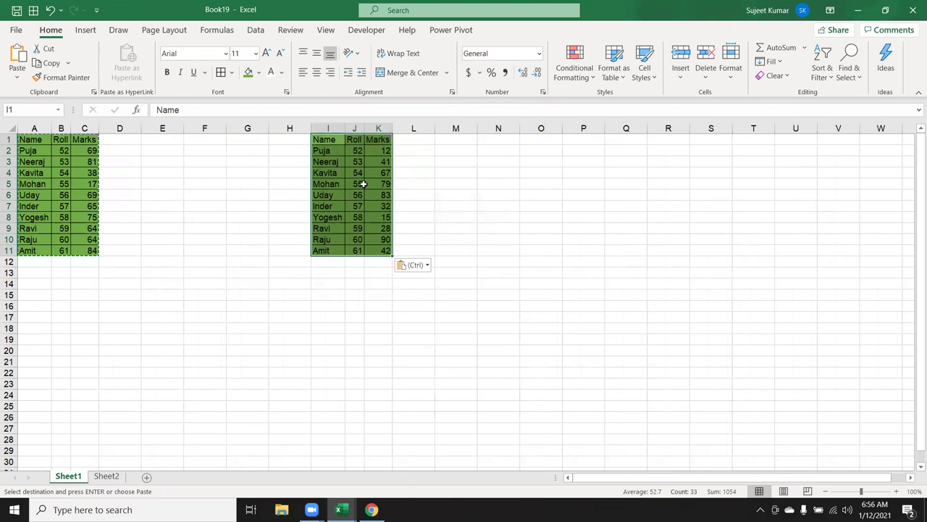
Paste the original column widths at M1, then paste the table into M1:O11
left_click(453, 141)
right_click(455, 144)
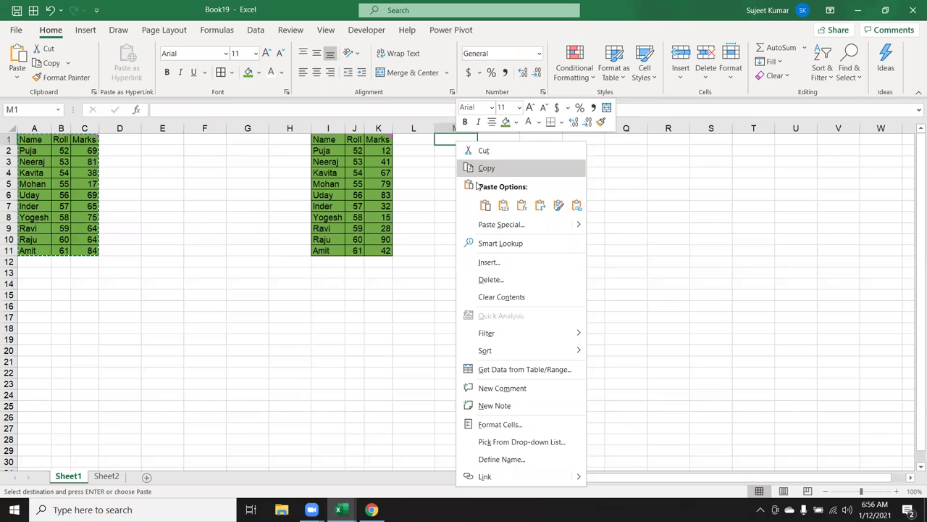
left_click(493, 225)
left_click(527, 177)
left_click(503, 308)
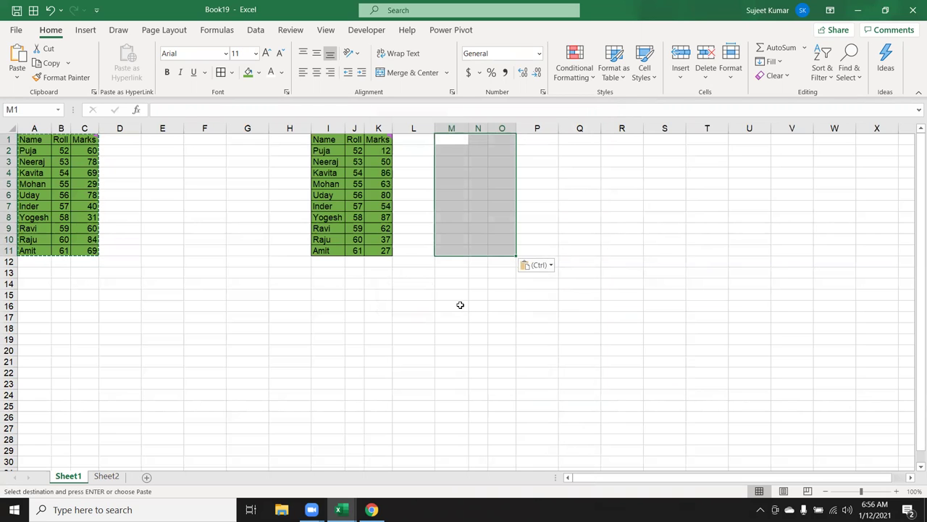
key("ctrl+v")
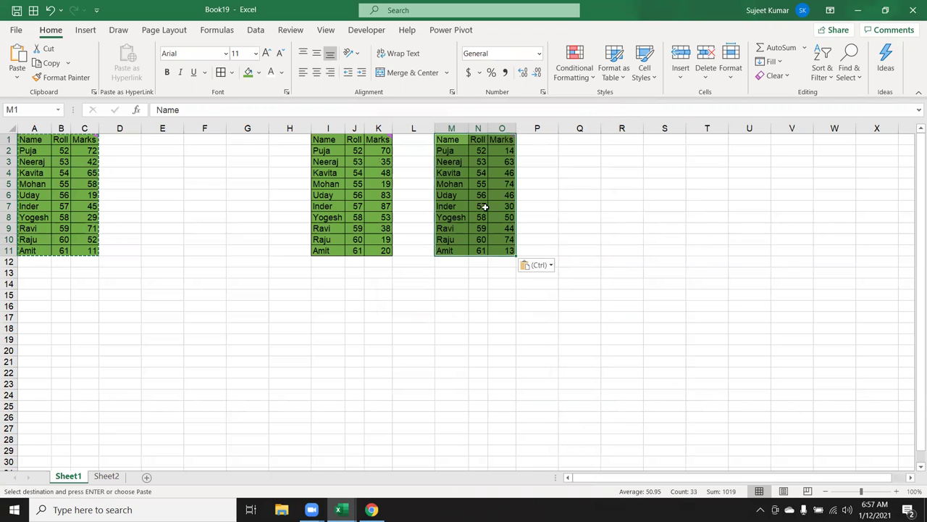
left_click(573, 141)
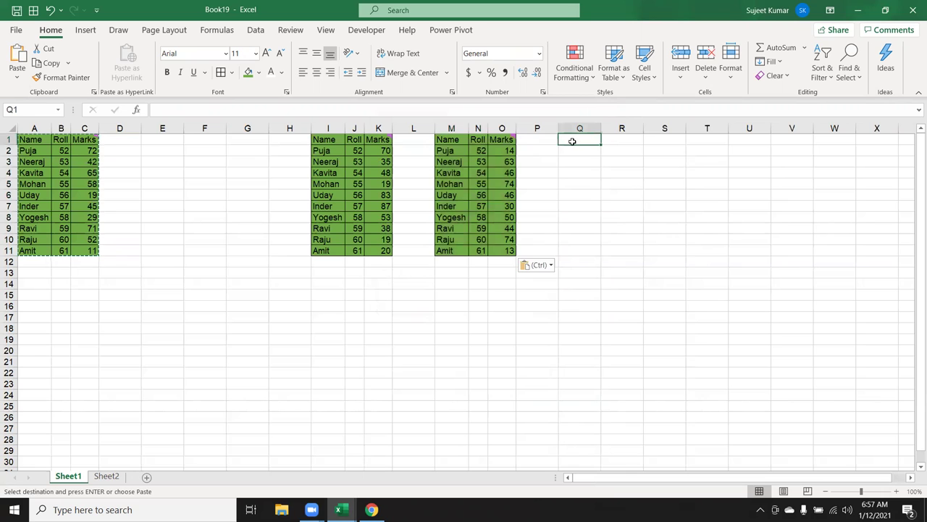
Delete columns I through O to remove both table copies
right_click(572, 141)
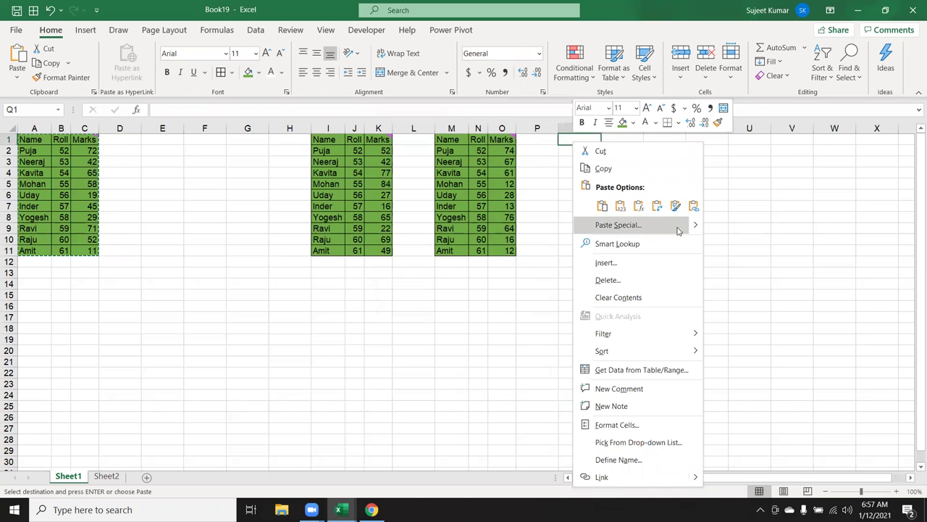
mouse_move(618, 224)
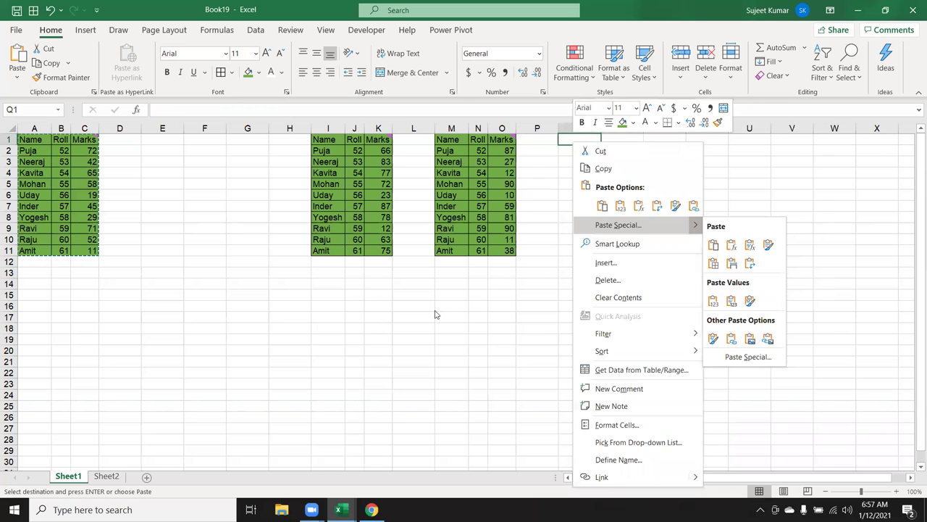
key("Escape")
left_click_drag(327, 128, 512, 127)
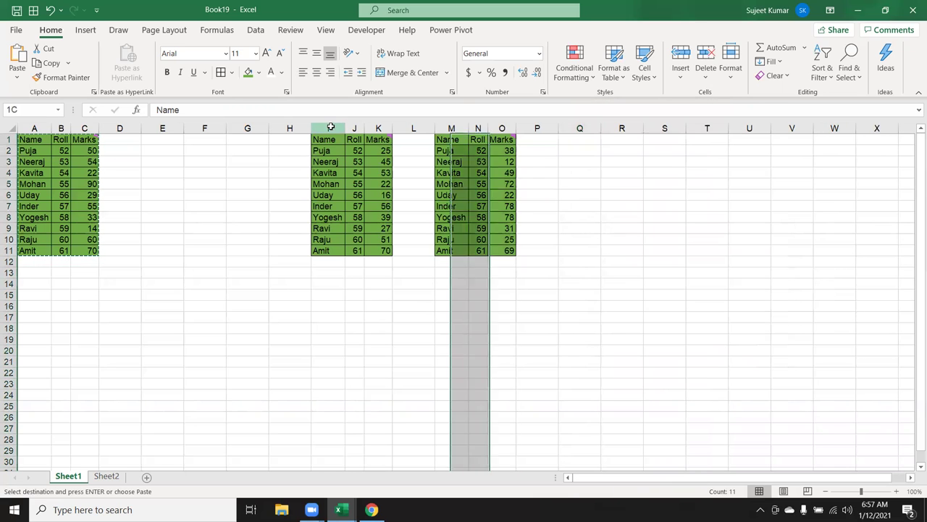
key("ctrl+minus")
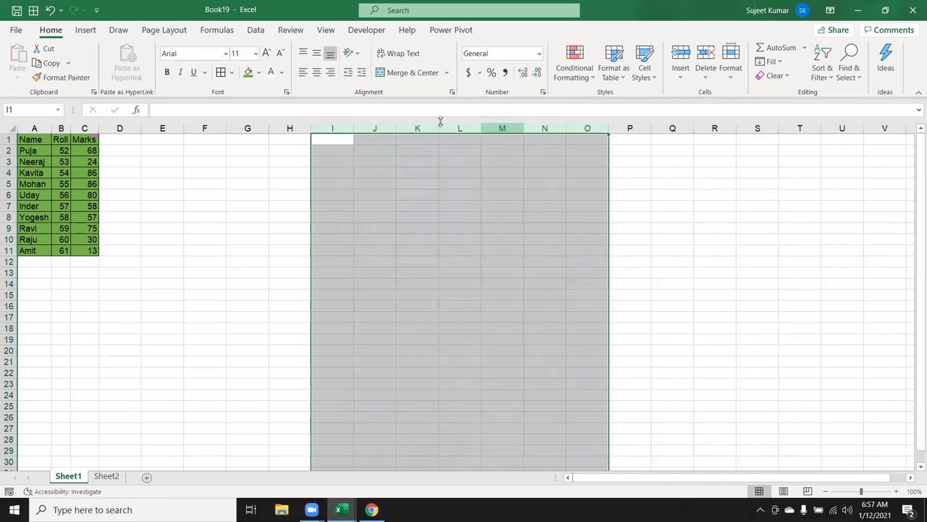
left_click(193, 147)
Add a 'Date' heading in D1 and the first date 1-Jan in D2
left_click_drag(32, 139, 86, 250)
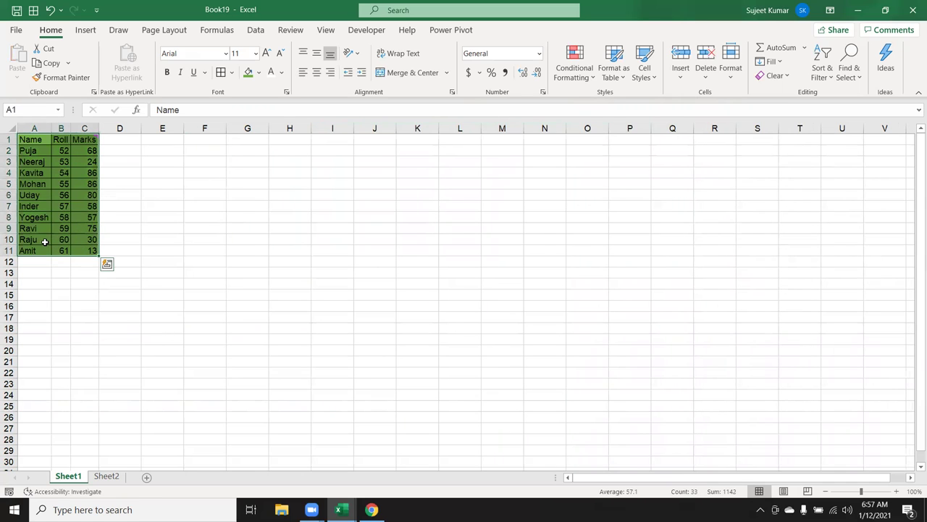
key("ctrl+c")
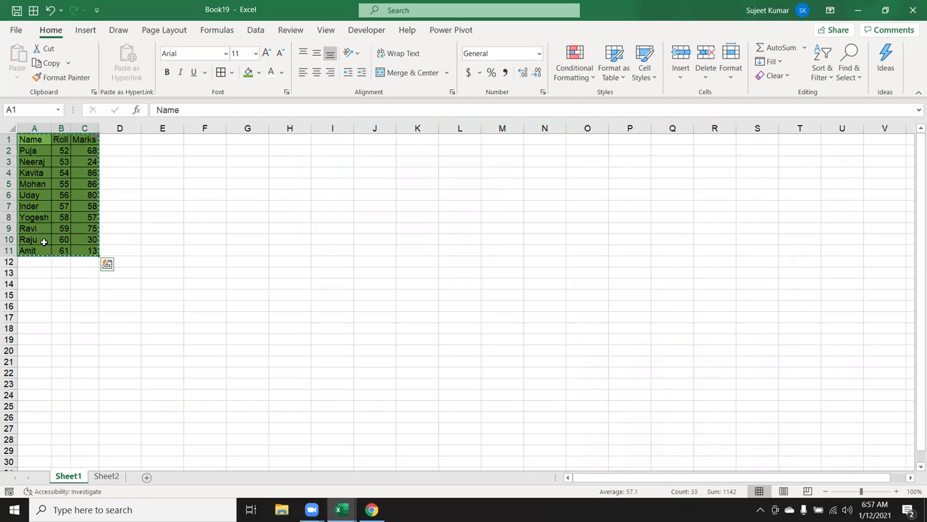
key("Escape")
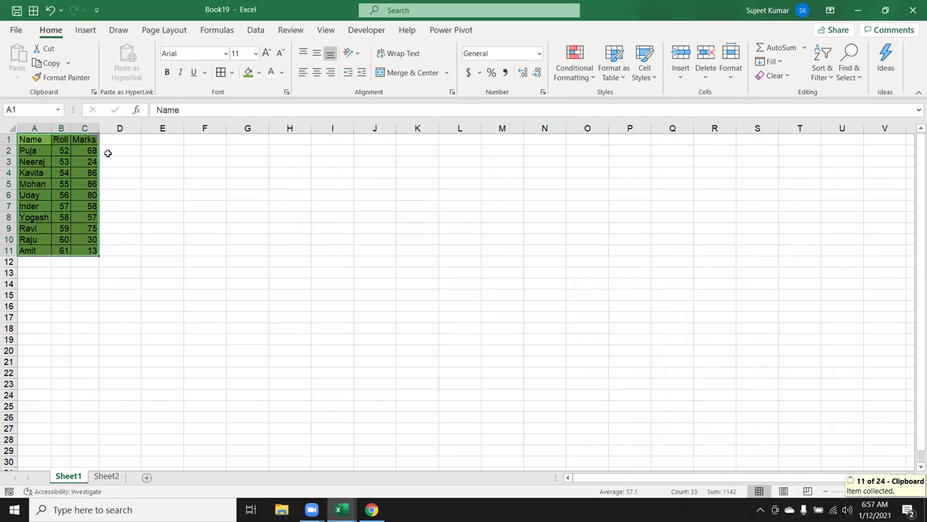
left_click(112, 147)
key("Up")
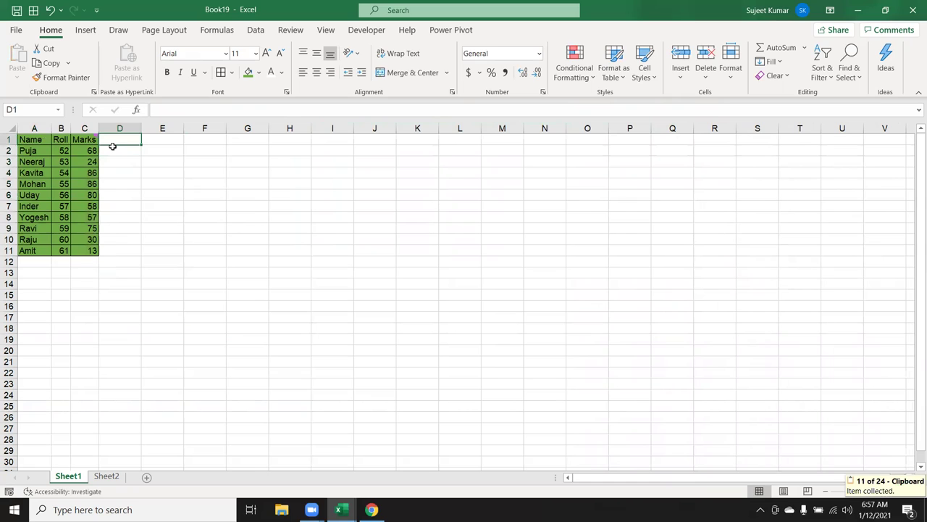
type("Date")
key("Return")
type("1/1")
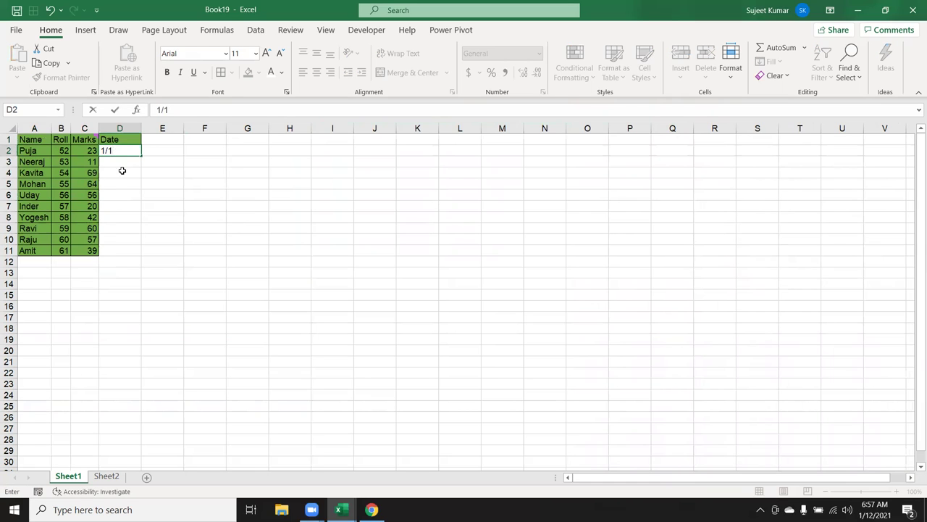
key("Return")
Fill the dates down to 10-Jan, give them green fill, and copy D2:D11
left_click(128, 151)
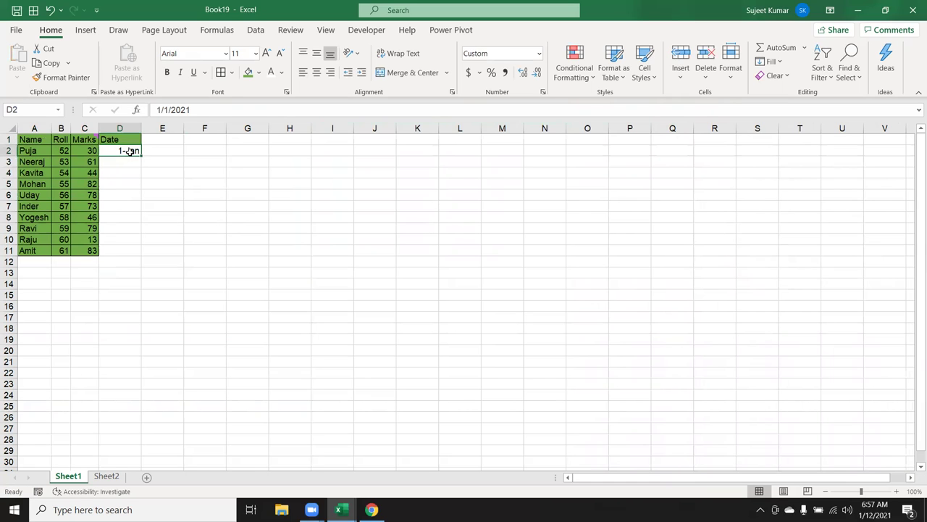
double_click(140, 157)
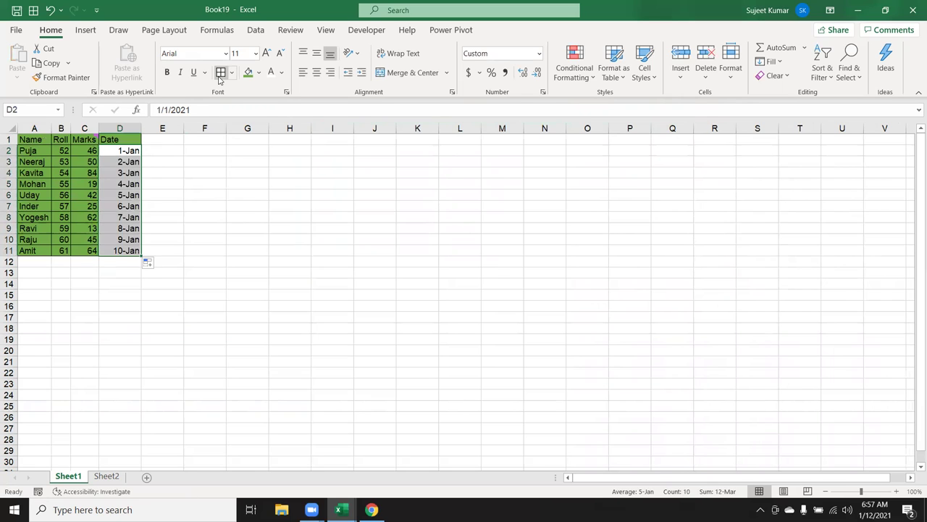
left_click(247, 72)
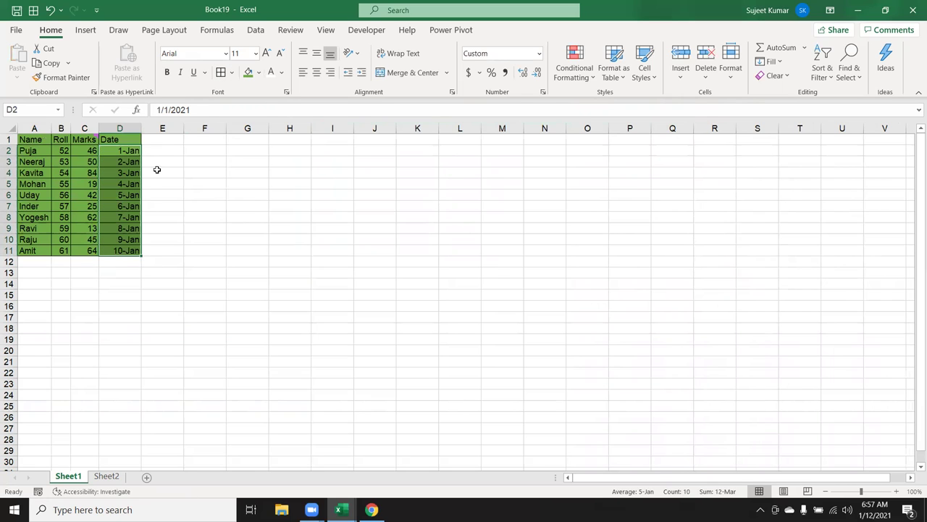
key("ctrl+c")
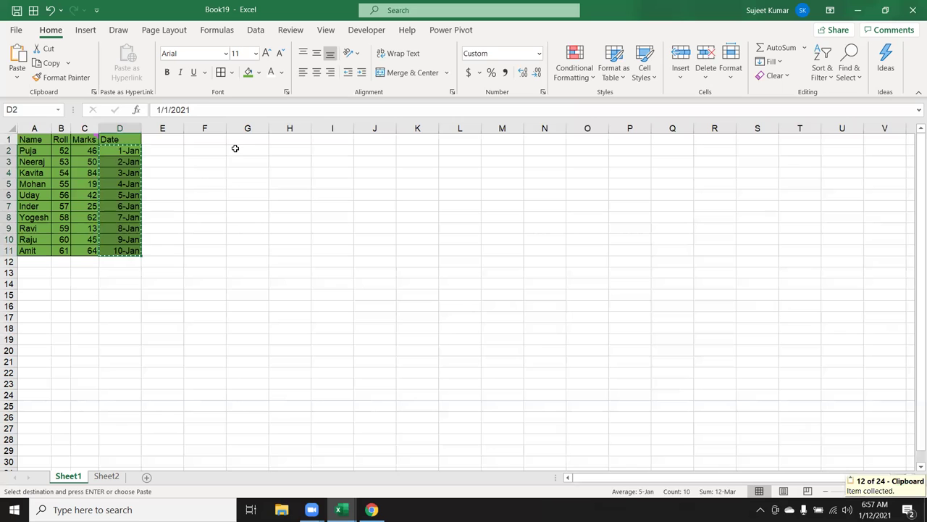
left_click(236, 151)
Paste the dates into G2:G11 as plain values, showing serials 44197–44206
right_click(235, 151)
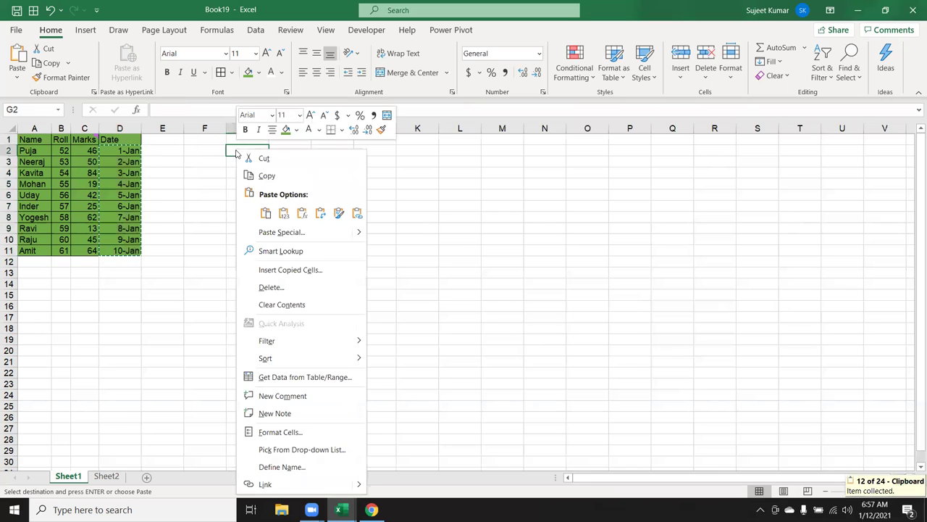
left_click(282, 215)
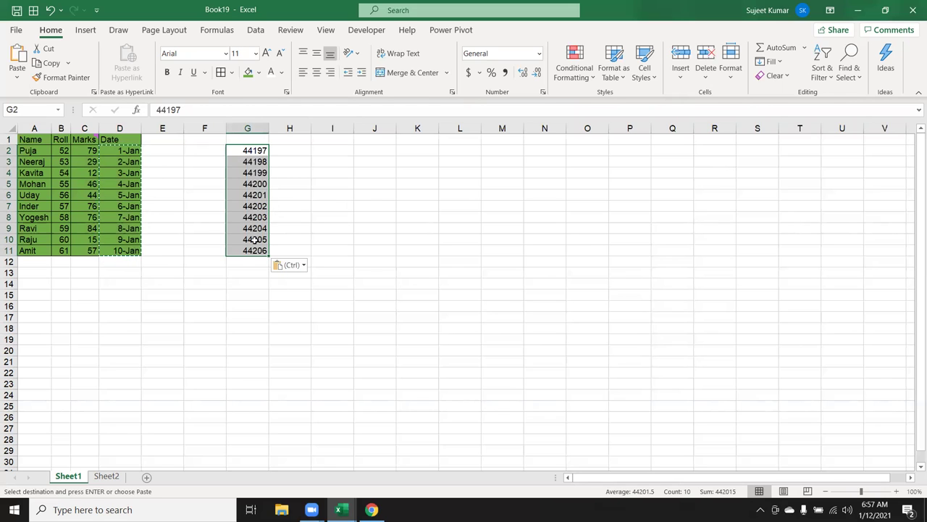
left_click_drag(239, 250, 228, 278)
left_click(247, 281)
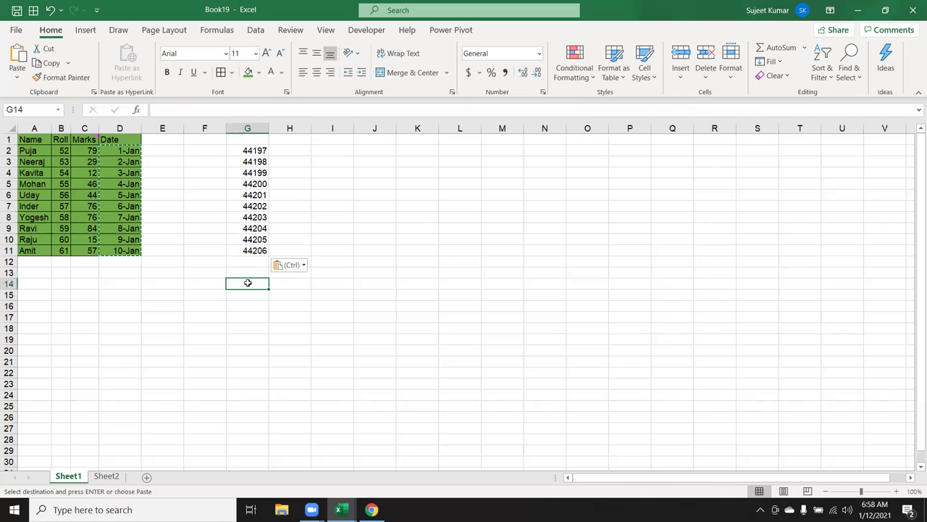
Enter 1 in G14 and 1/1/1900 in H14 to compare serial and date
type("1")
key("Tab")
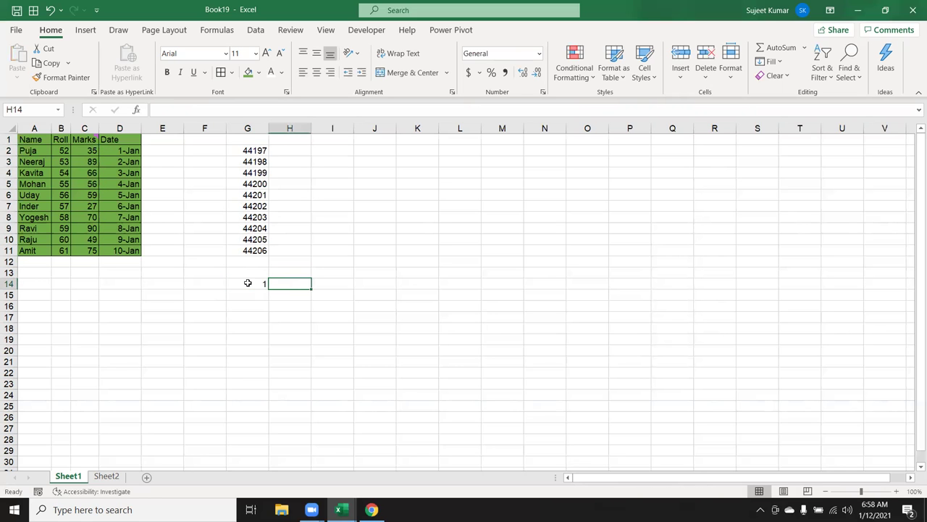
type("1/1/1")
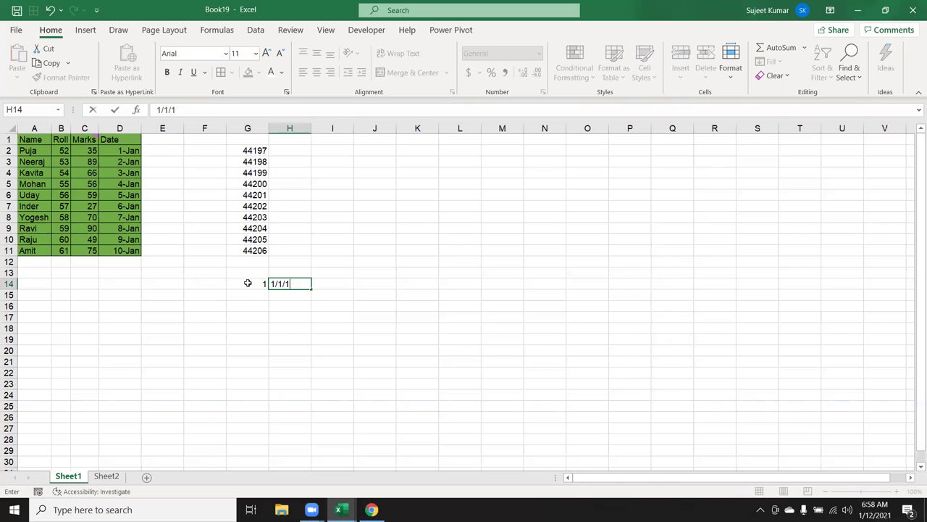
type("900")
key("Return")
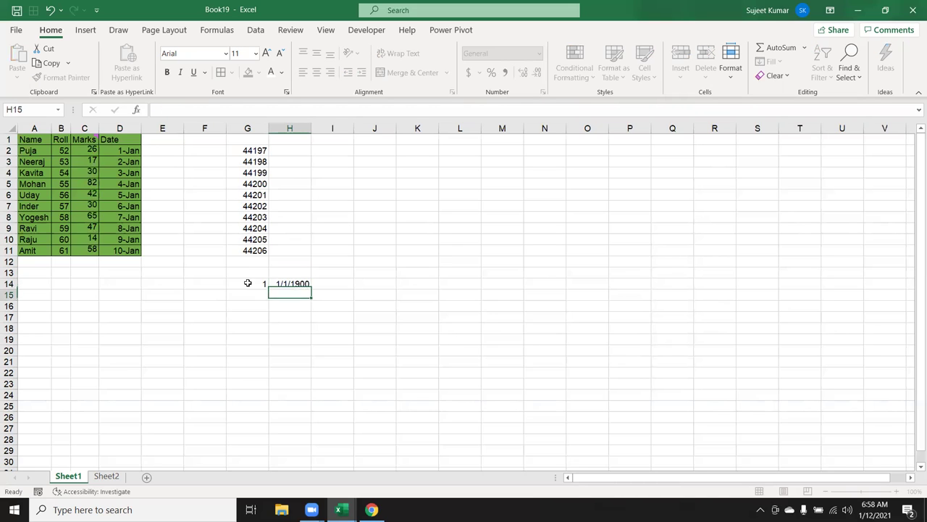
key("Up")
key("Left")
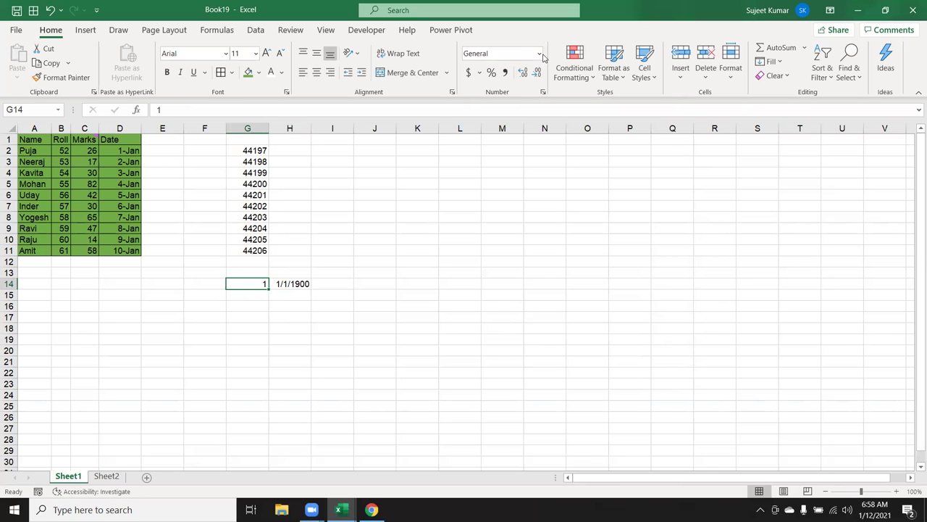
Format G14 as Short Date and enter 367, which shows as 1/1/1901
left_click(540, 55)
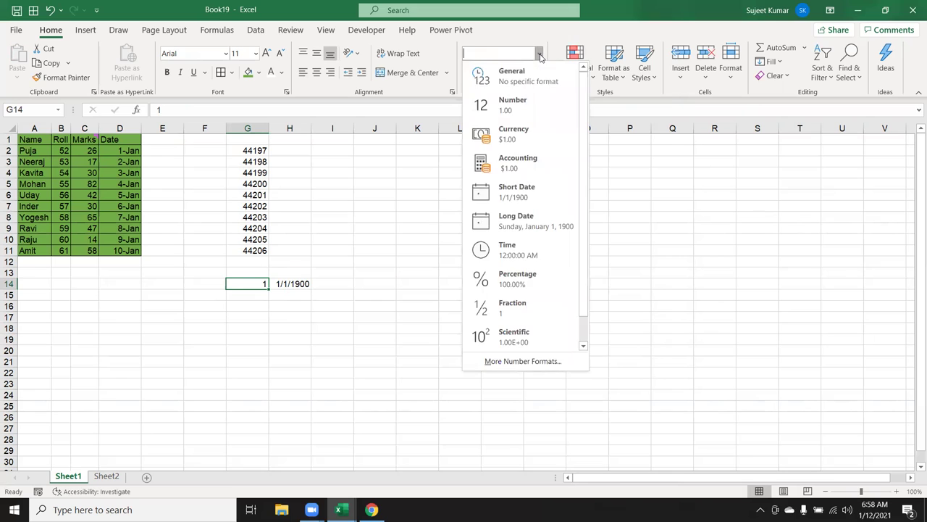
left_click(538, 190)
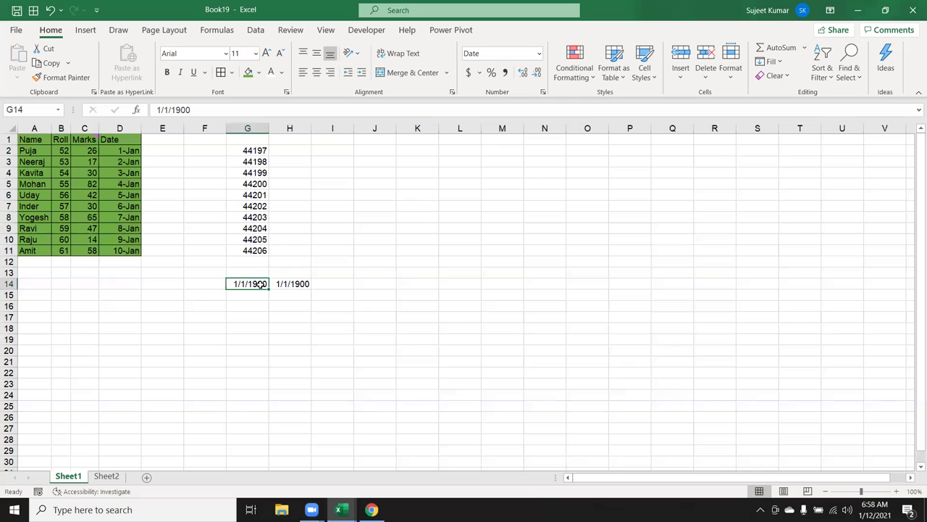
type("367")
key("Return")
Enter 44197 in G14 to see 1/1/2021, then clear G14 and H14
key("Up")
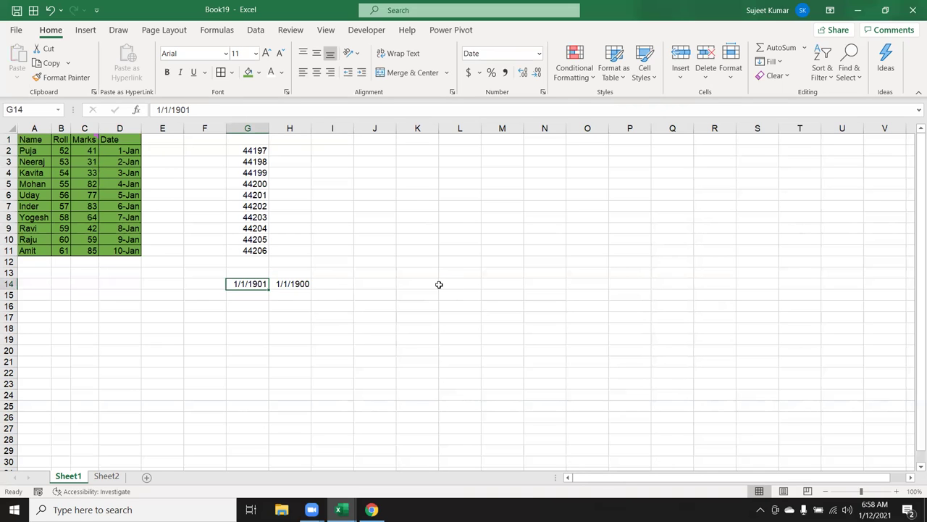
type("44")
type("97")
key("Return")
key("Up")
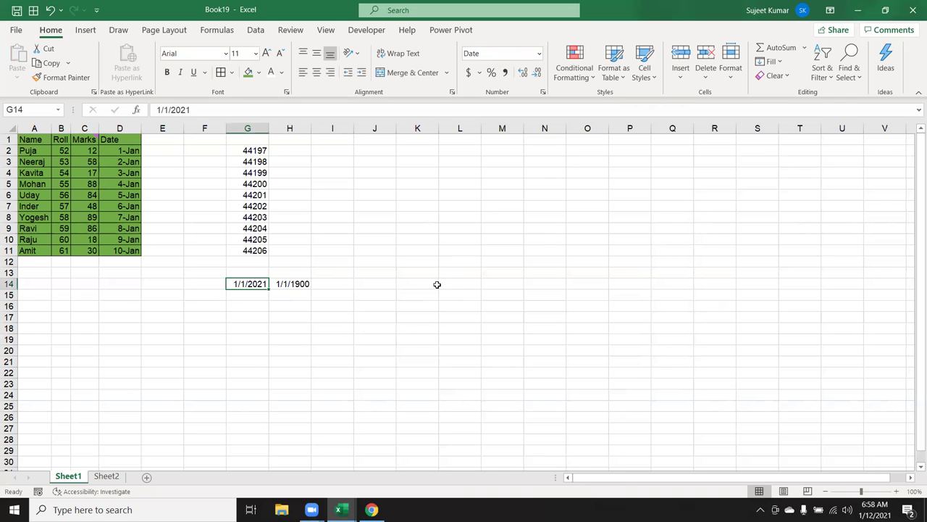
key("shift+Right")
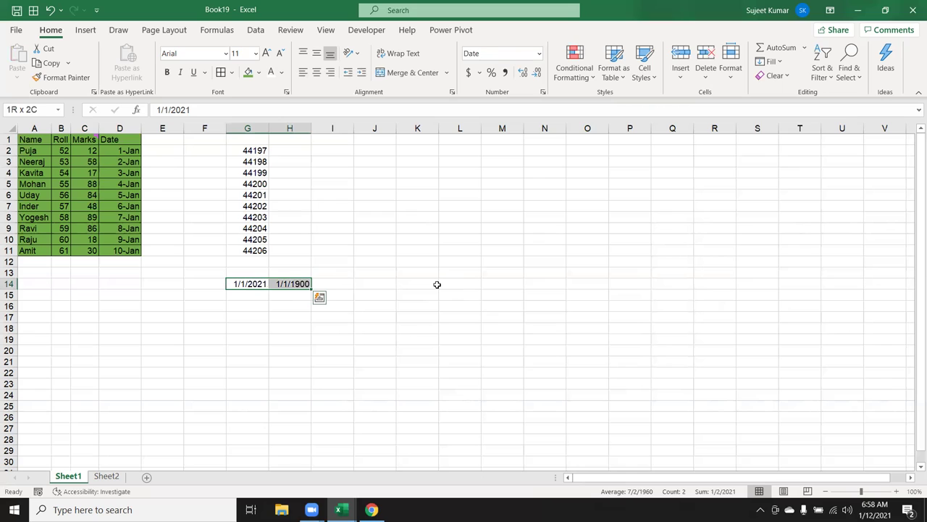
key("Delete")
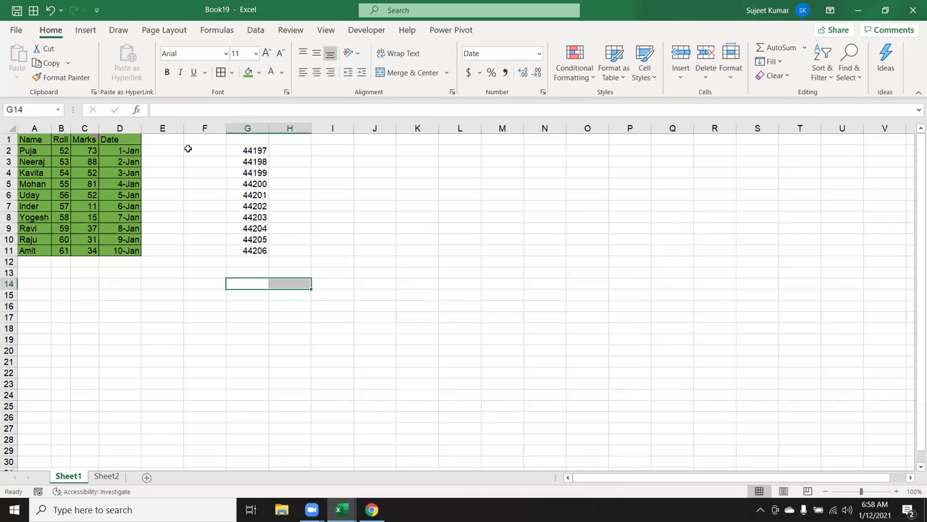
Copy D1:D11 and paste it at H1 with Paste Special Values and number formats
left_click_drag(252, 152, 242, 250)
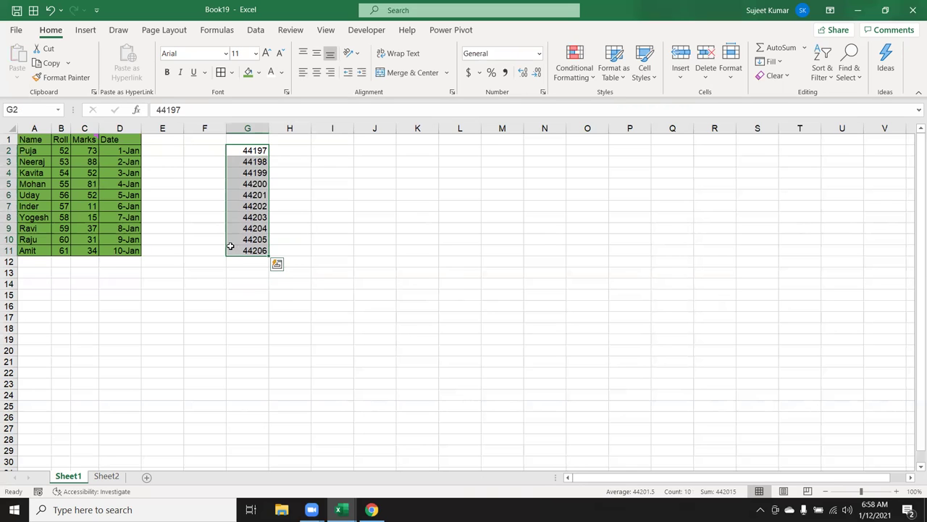
left_click_drag(114, 142, 94, 248)
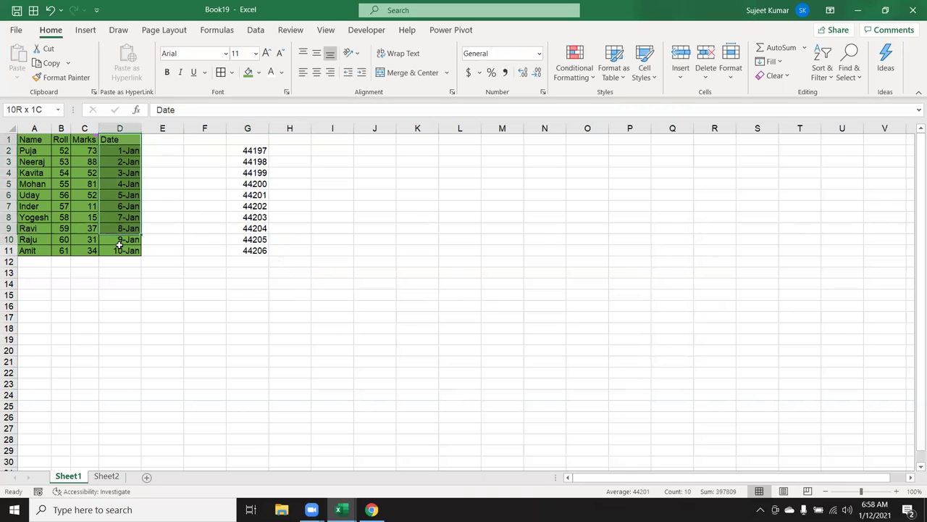
key("ctrl+c")
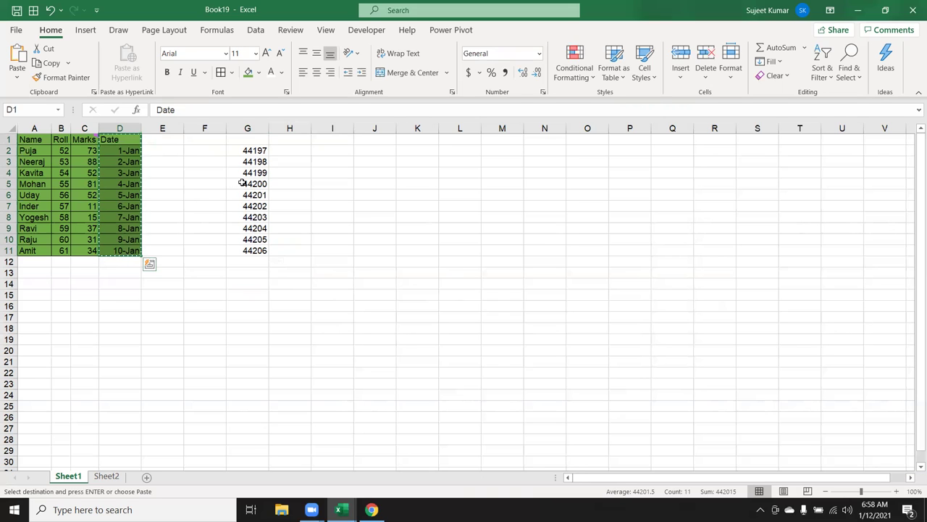
left_click(286, 151)
right_click(287, 150)
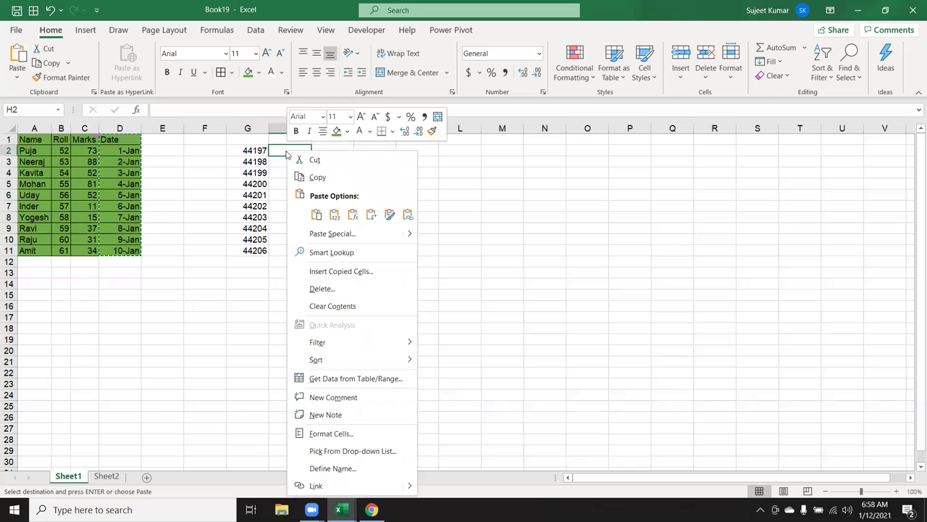
left_click(289, 141)
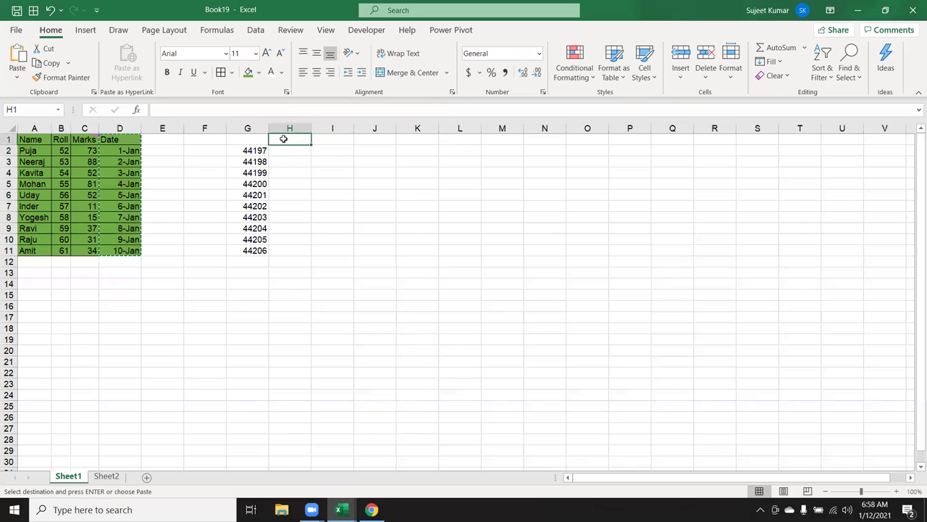
right_click(284, 139)
left_click(333, 224)
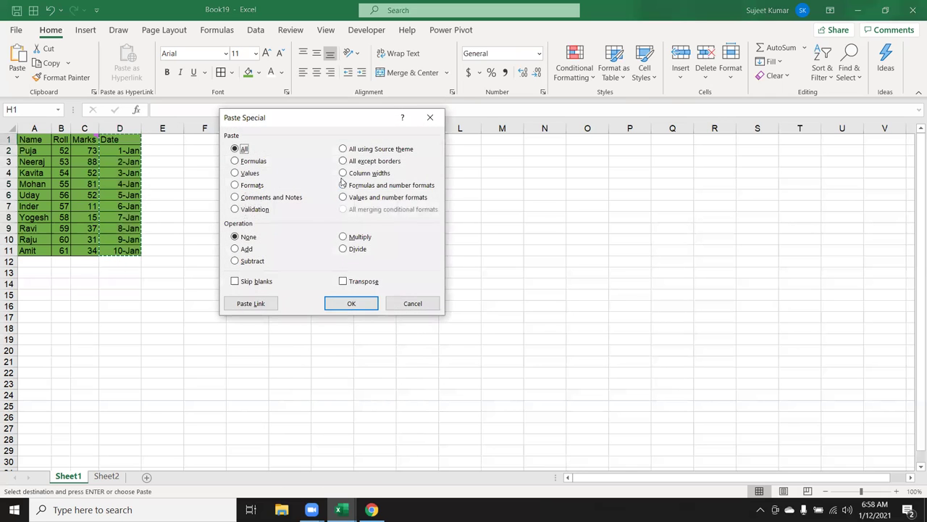
left_click_drag(333, 133, 486, 150)
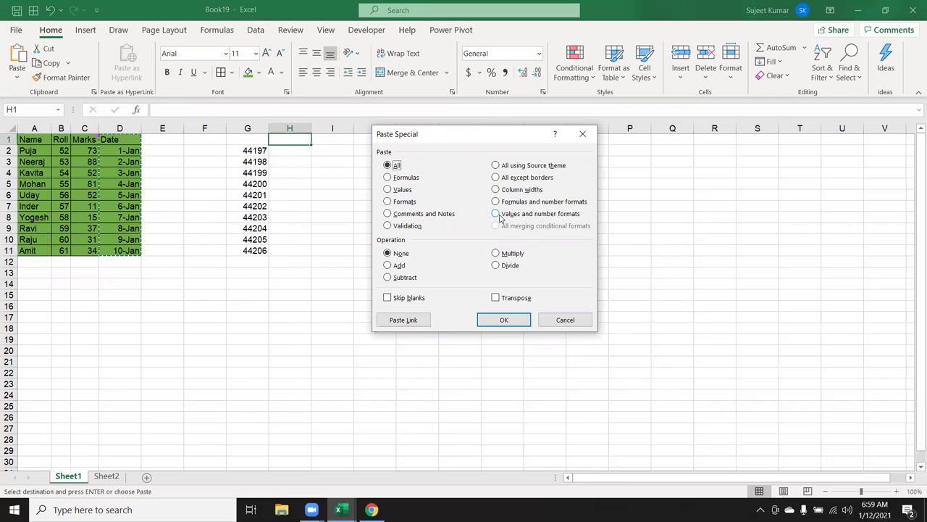
left_click(497, 214)
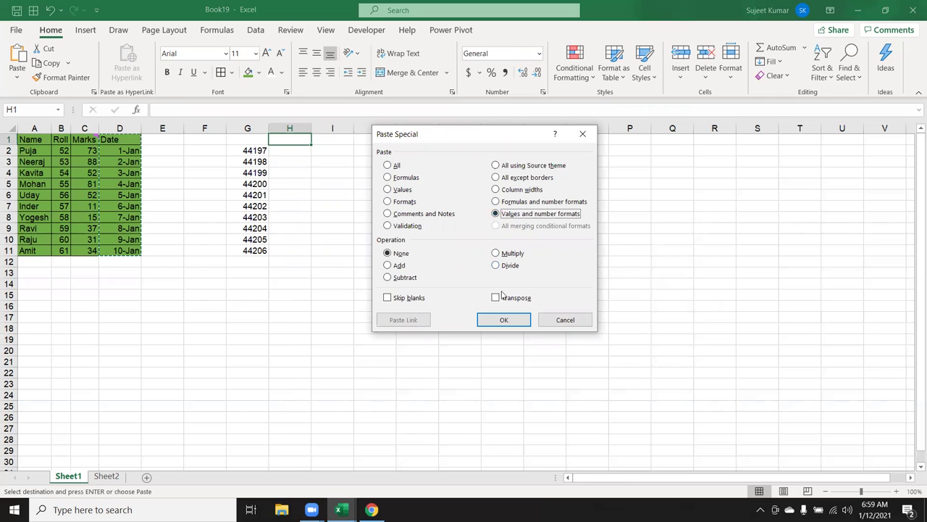
left_click(505, 319)
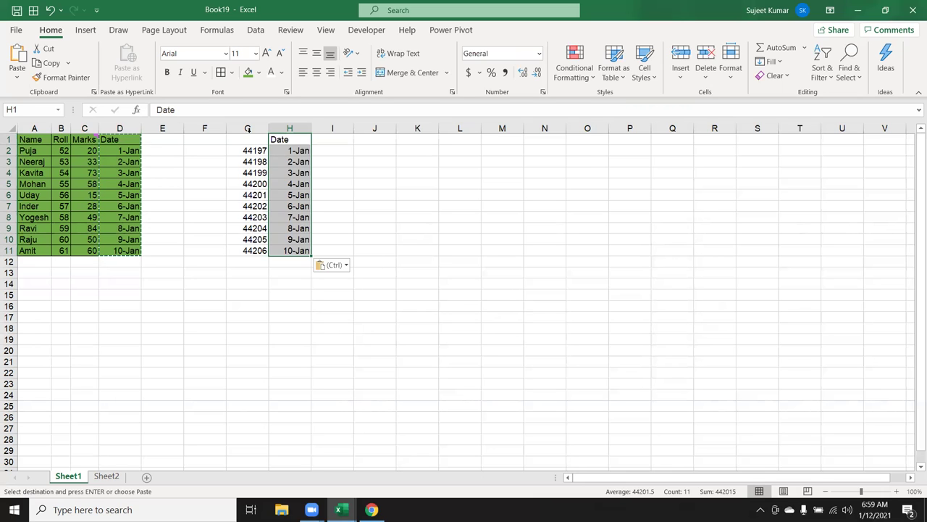
On Sheet2, enter 20 in D6 and 30 in G6
left_click_drag(248, 131, 290, 140)
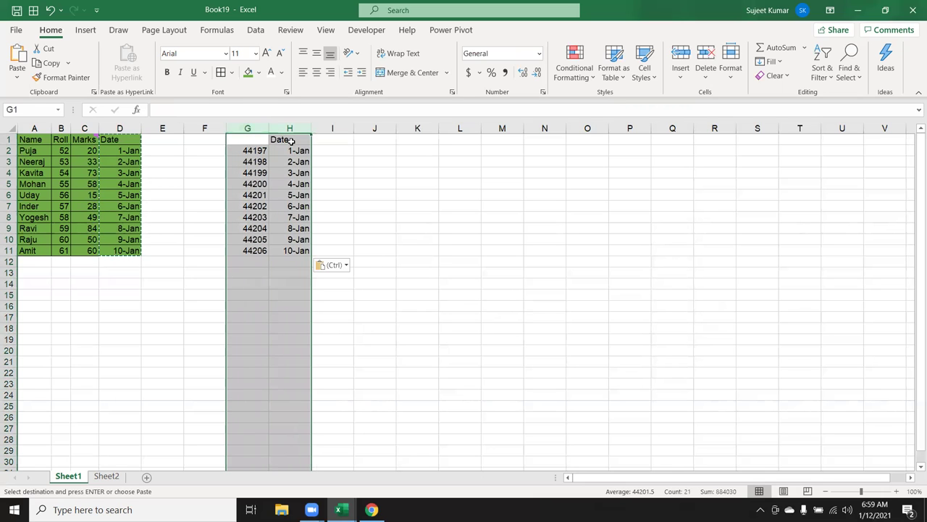
left_click(109, 476)
left_click(148, 199)
type("20")
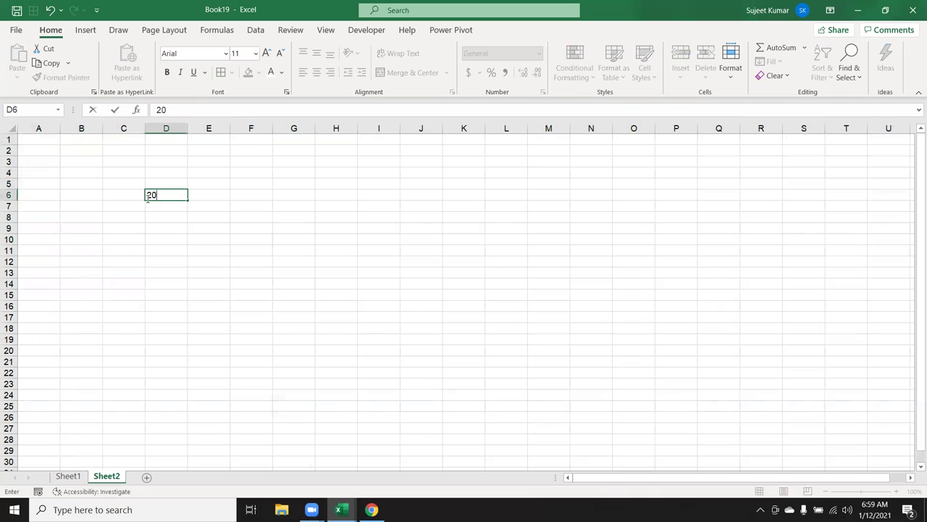
key("Tab")
key("Tab")
key("Tab")
type("30")
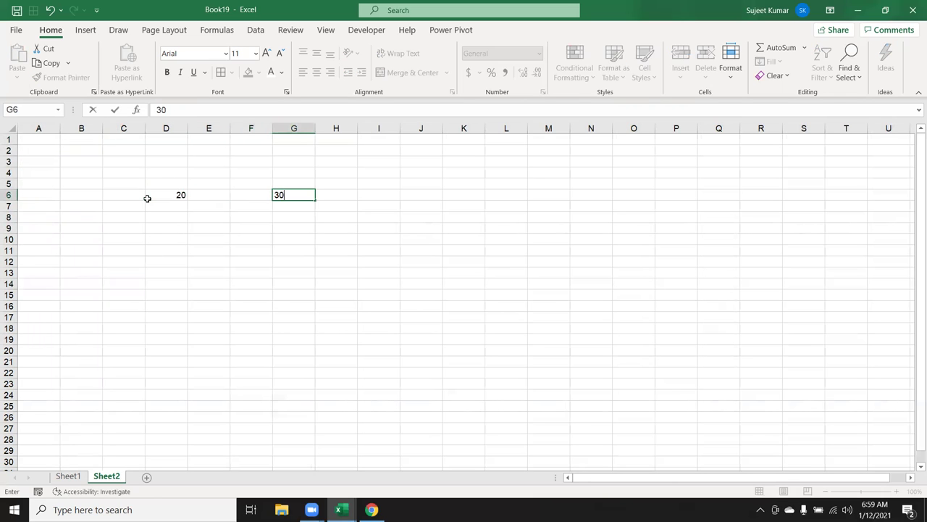
key("Tab")
Copy D6, paste it over G6, then undo so G6 keeps 30
left_click(147, 197)
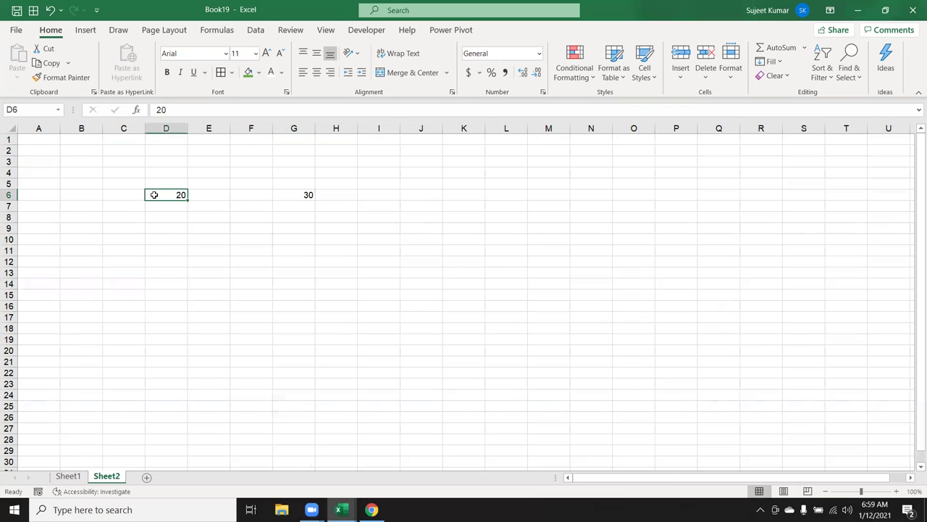
key("ctrl+c")
left_click(288, 191)
key("ctrl+v")
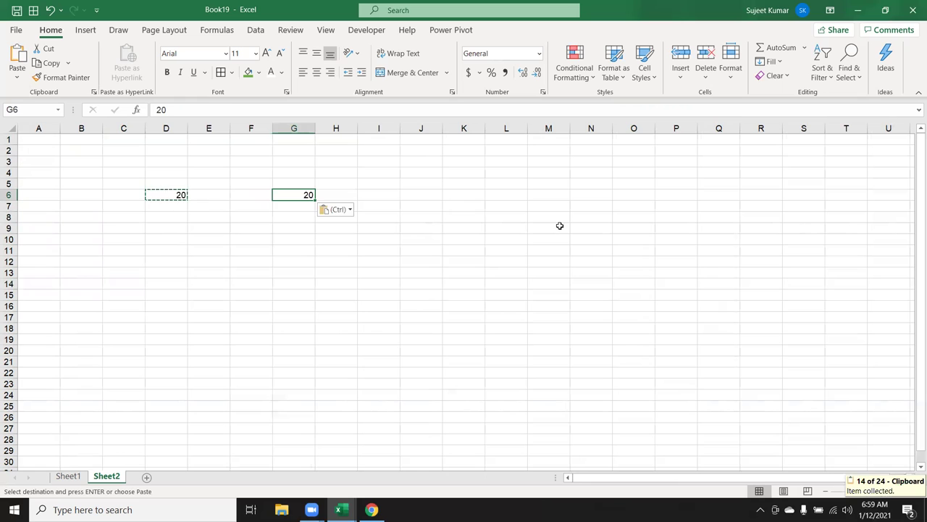
key("ctrl+z")
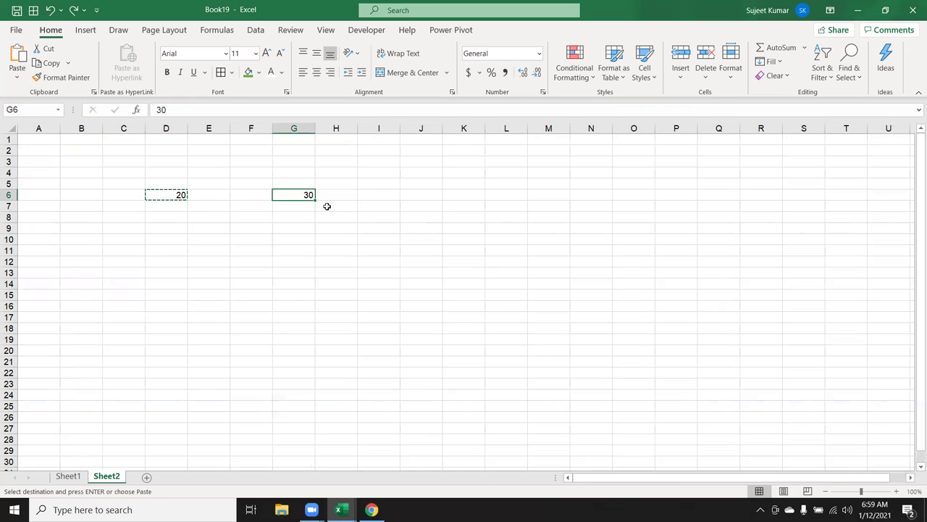
Paste Special the copied 20 into G6 with the Add operation, giving 50
right_click(306, 194)
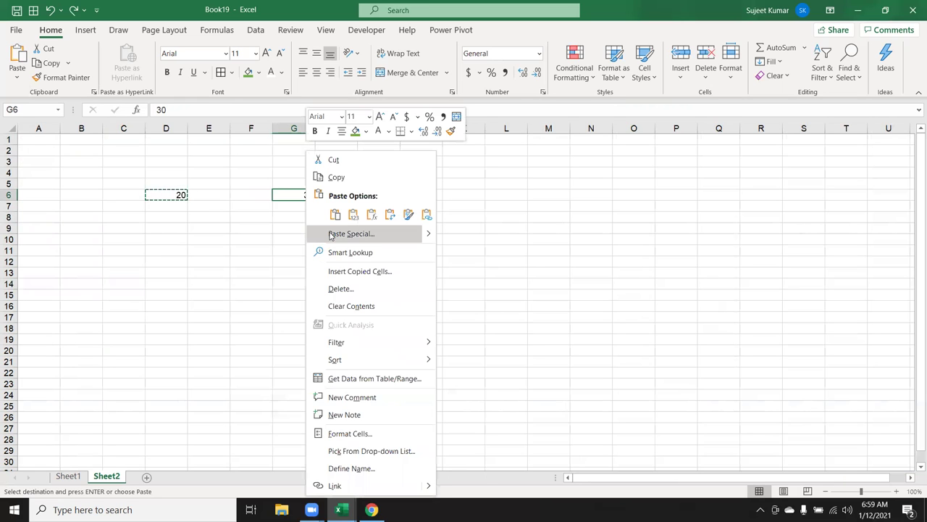
left_click(330, 234)
left_click_drag(297, 131, 550, 112)
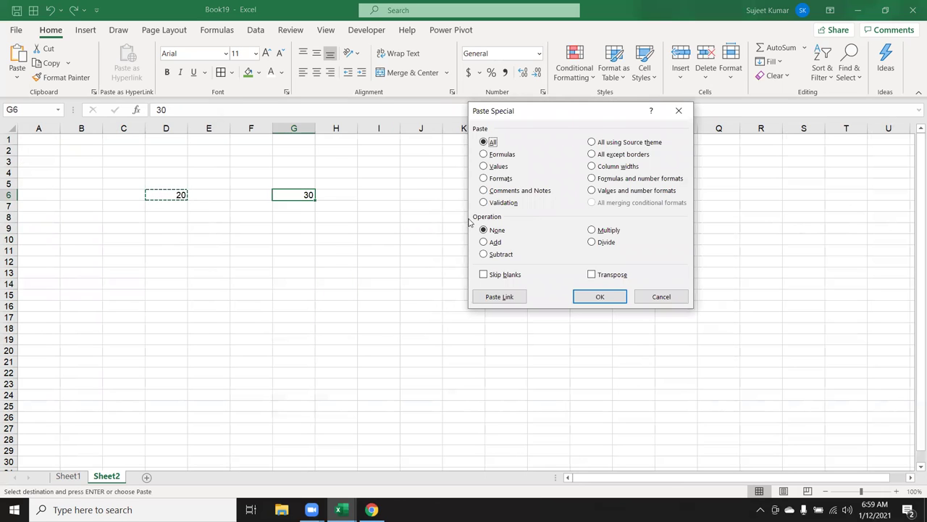
left_click(495, 242)
left_click(583, 297)
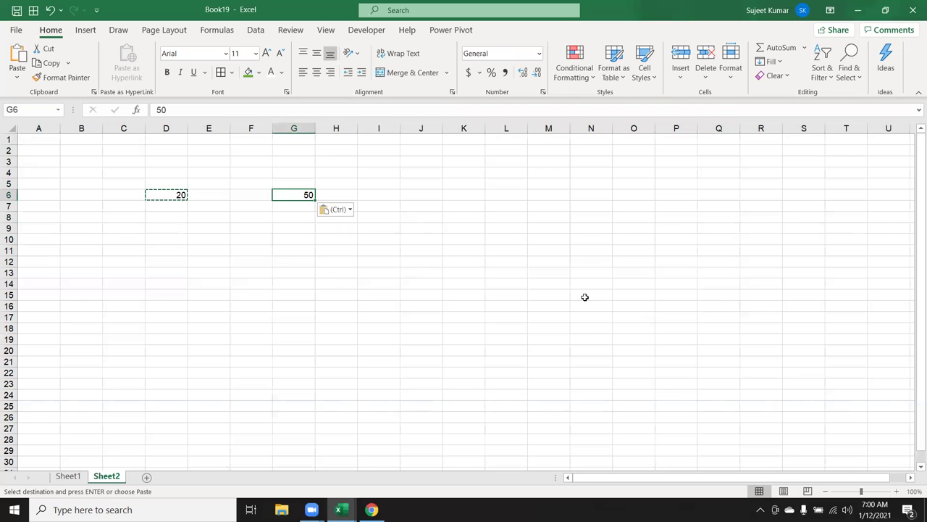
left_click_drag(121, 172, 456, 242)
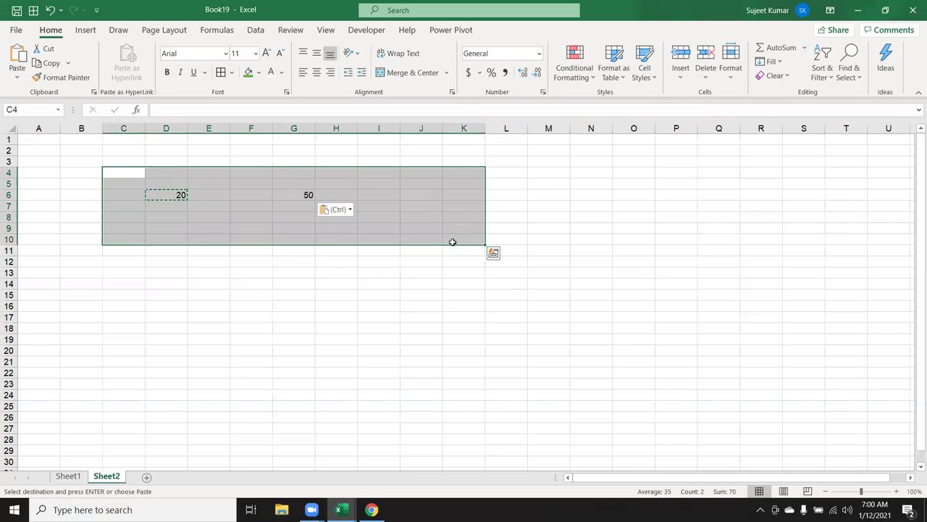